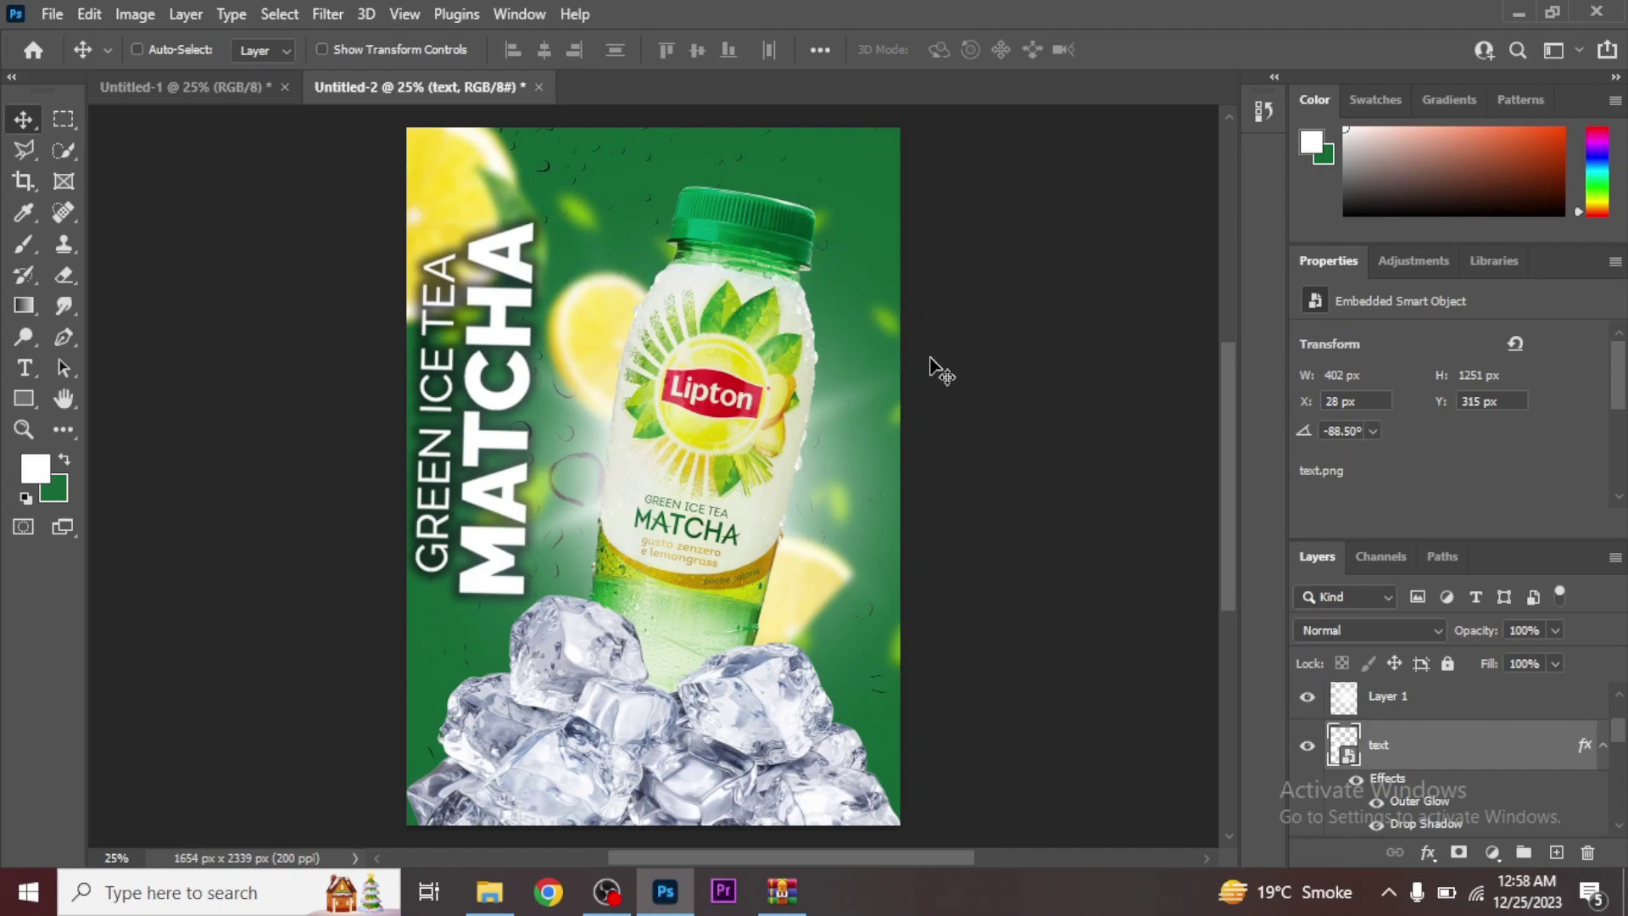
Step: Open the New Document dialog with the Poster Design preset (210 × 297 mm, 200 ppi)
click(49, 12)
click(64, 40)
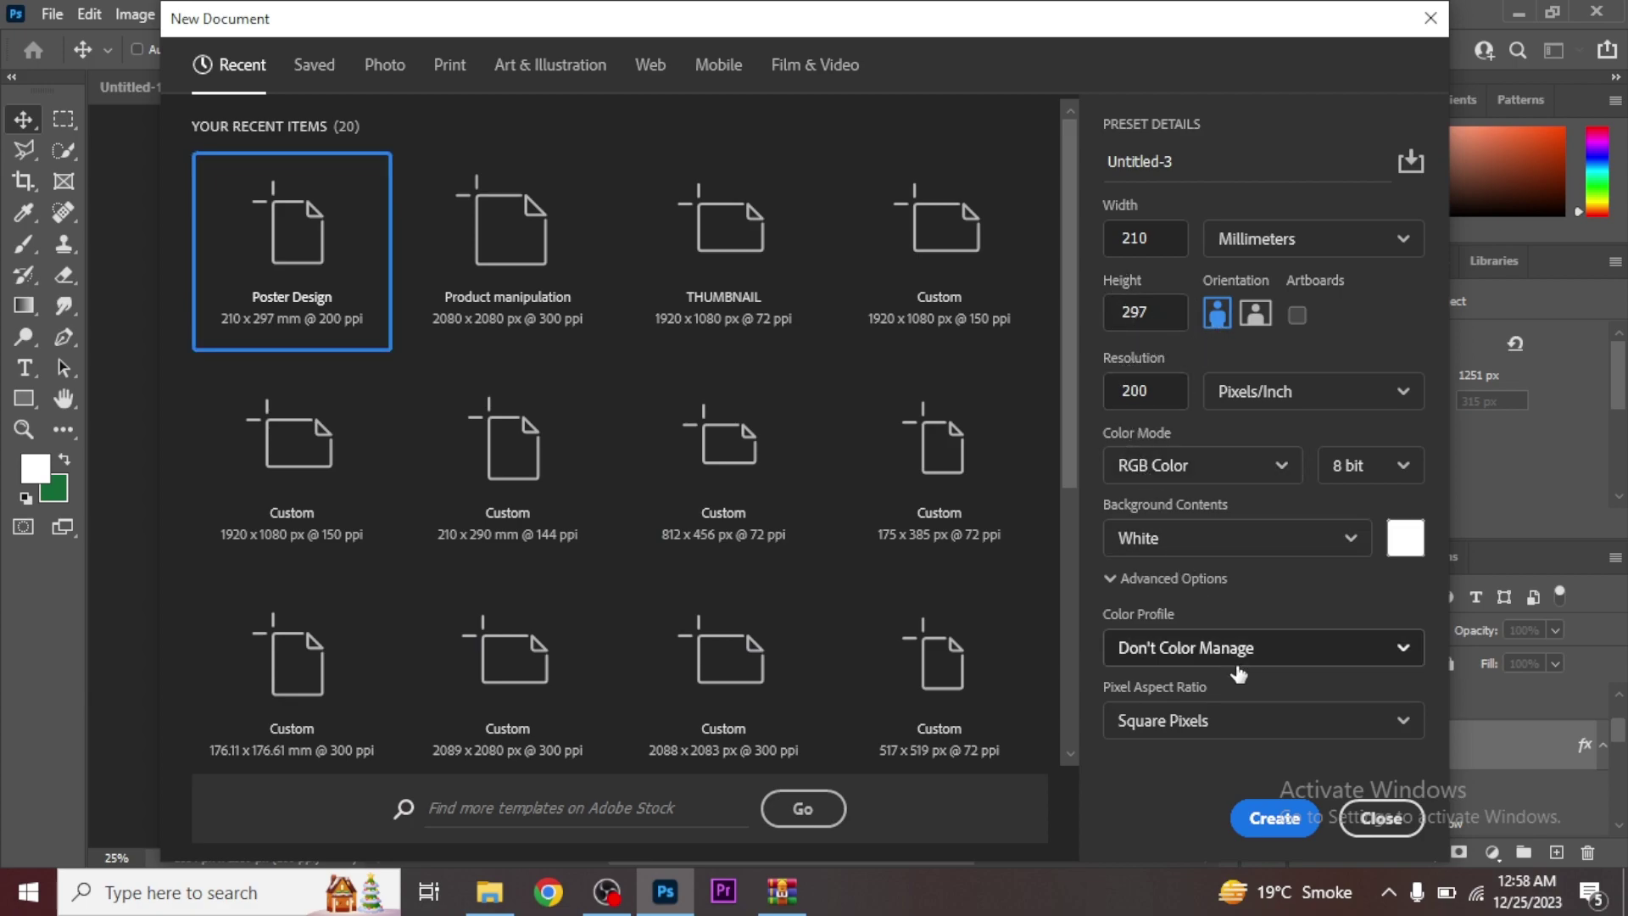
Step: Create the 210 × 297 mm poster and add a #136736 green Solid Color fill layer
click(1271, 819)
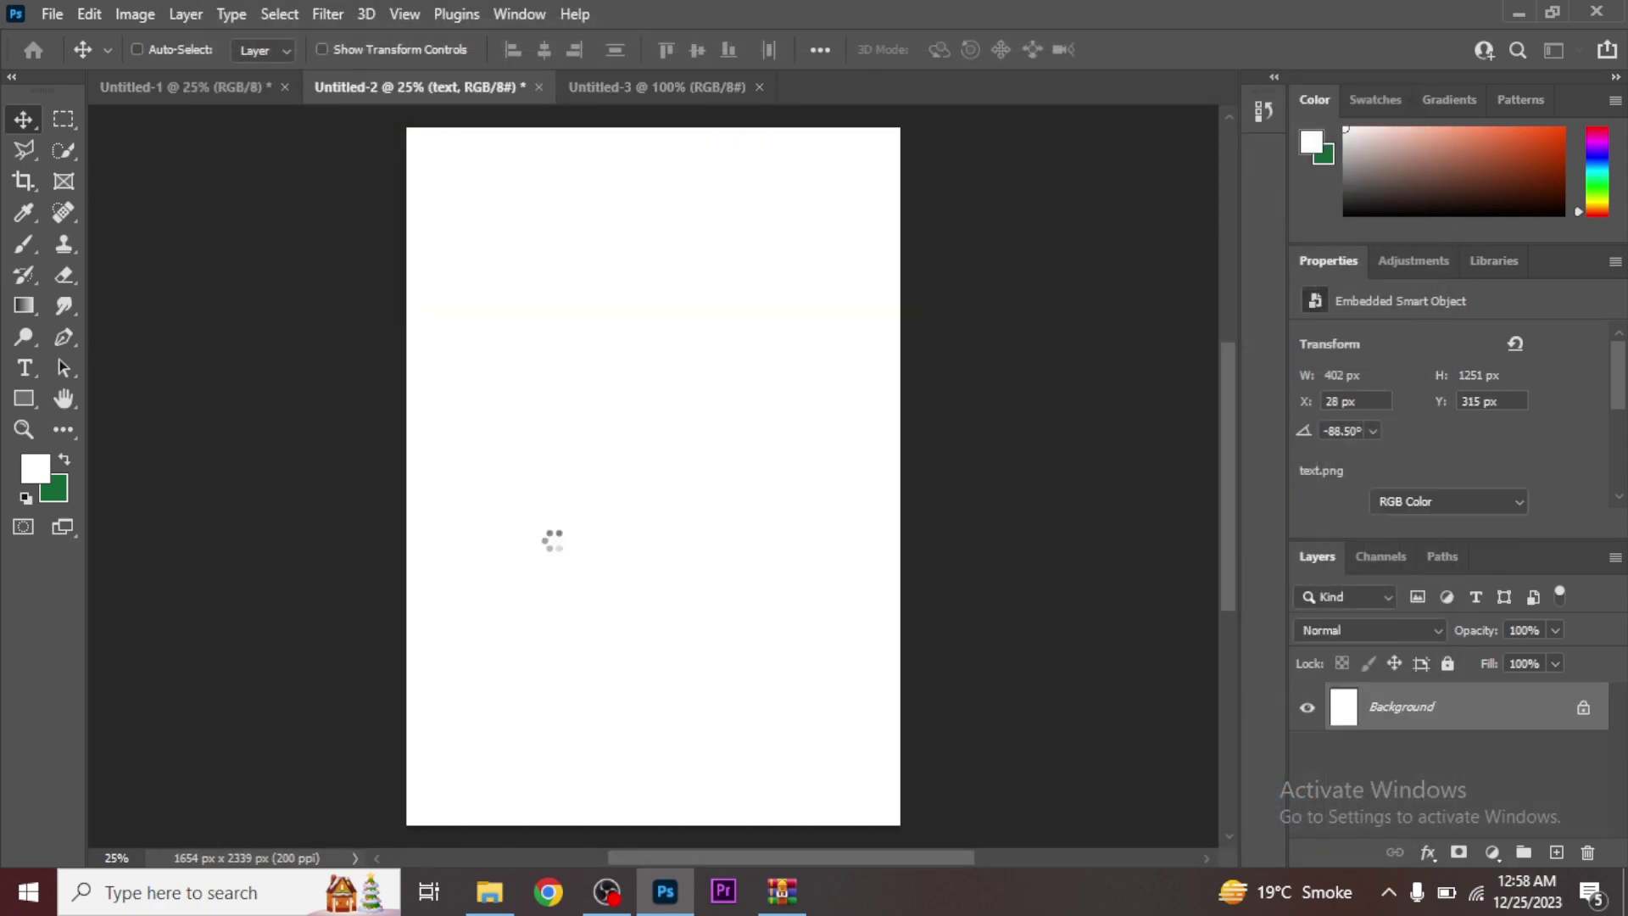
click(65, 458)
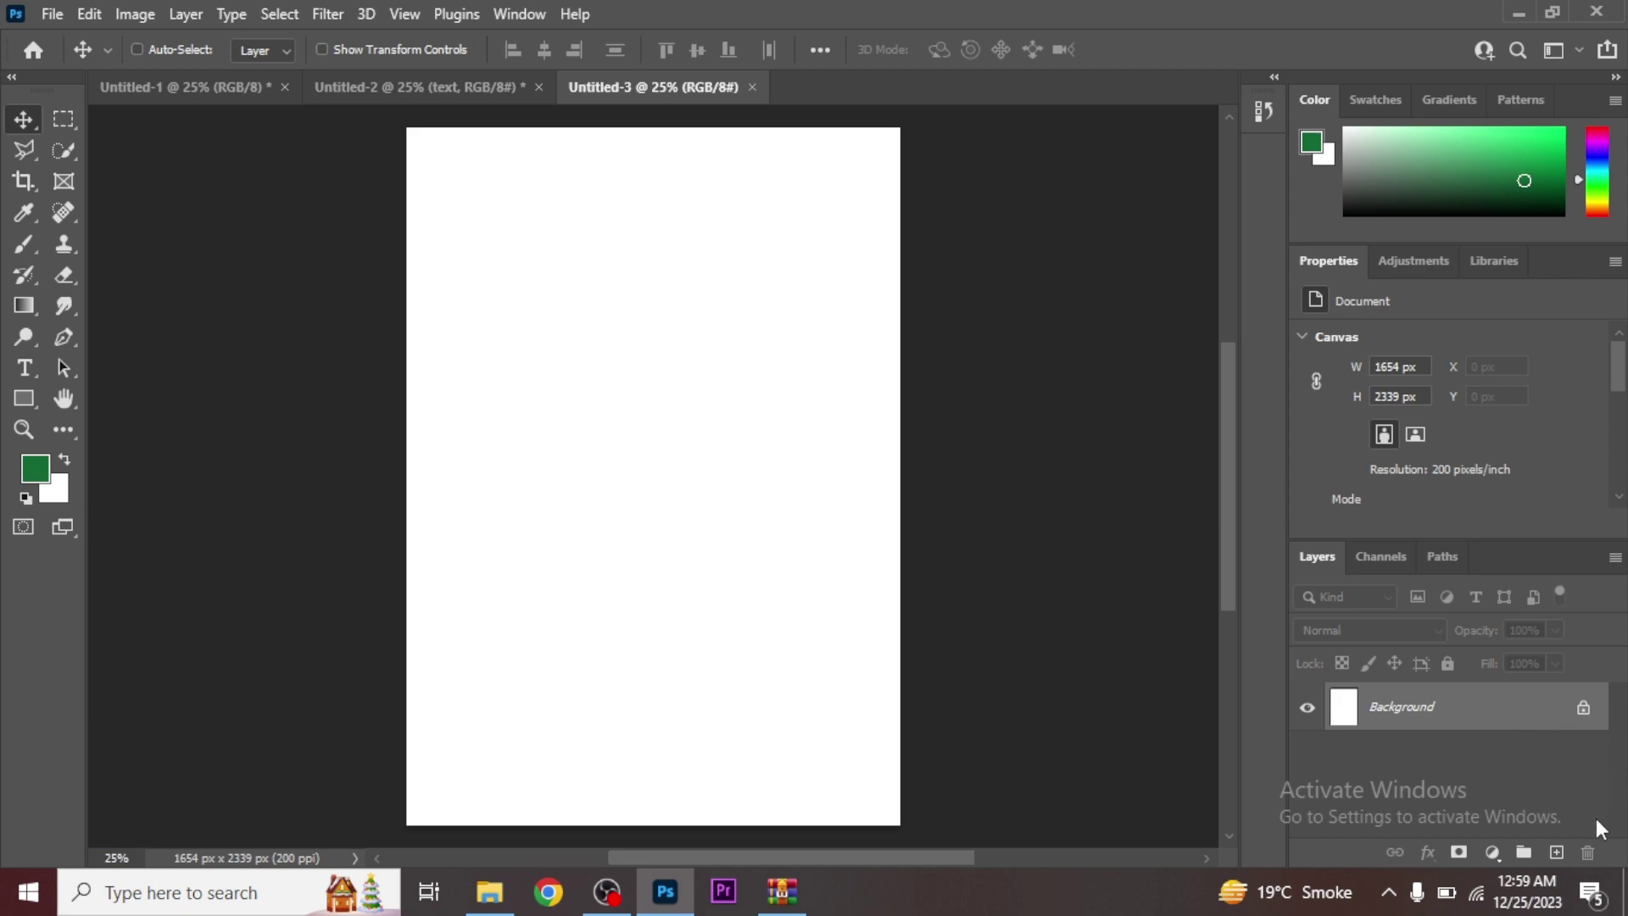
click(1492, 852)
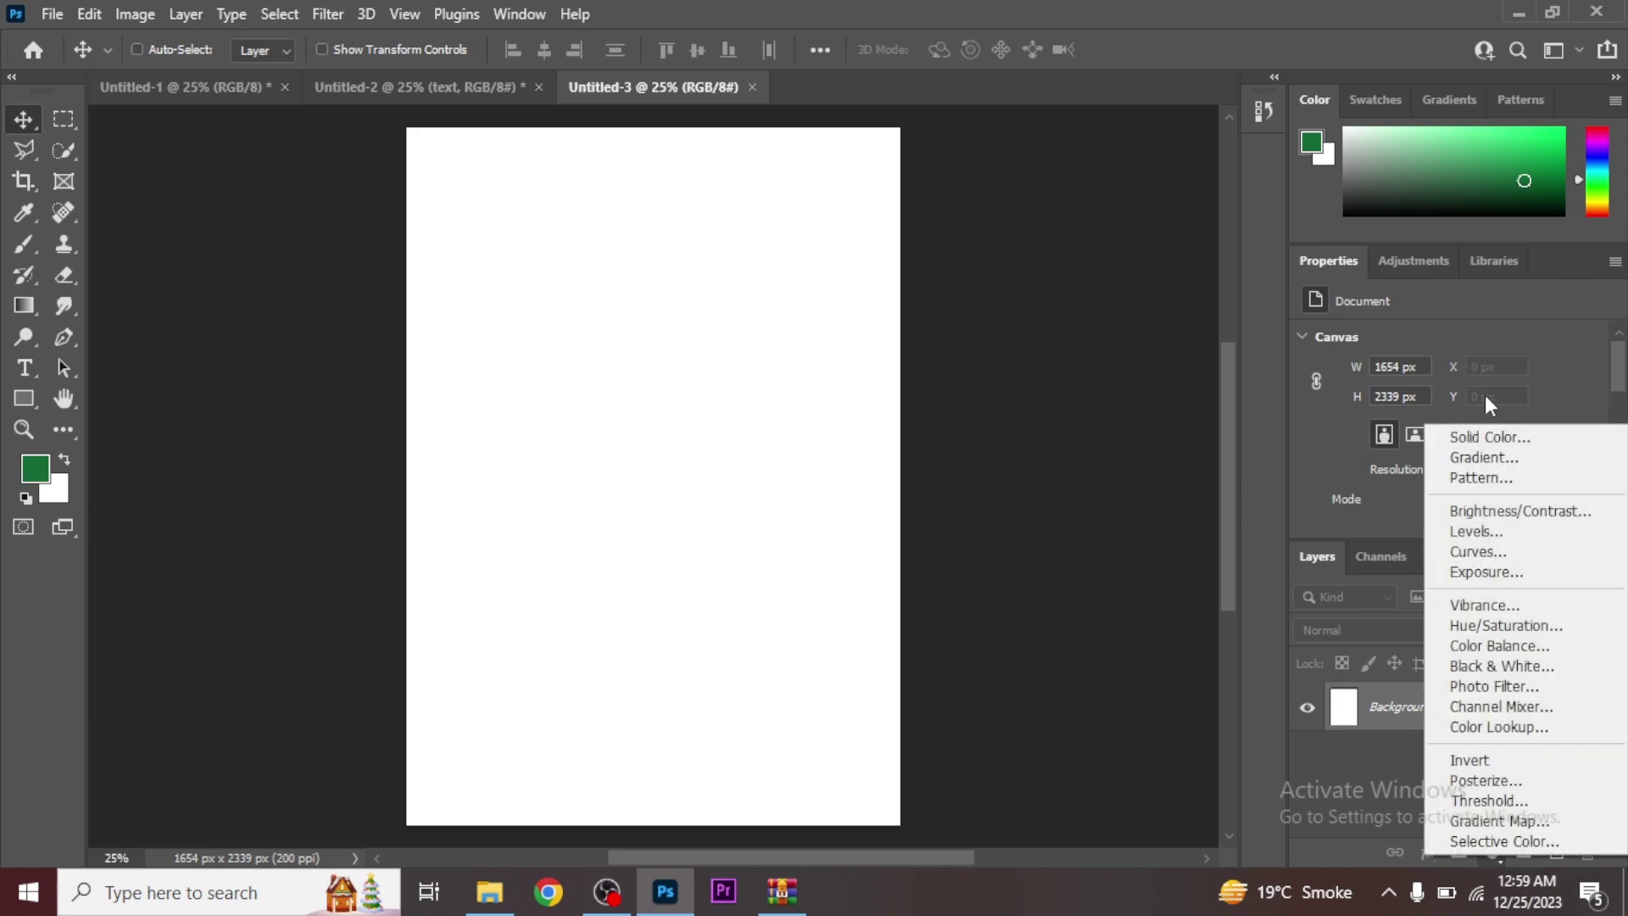
click(1478, 436)
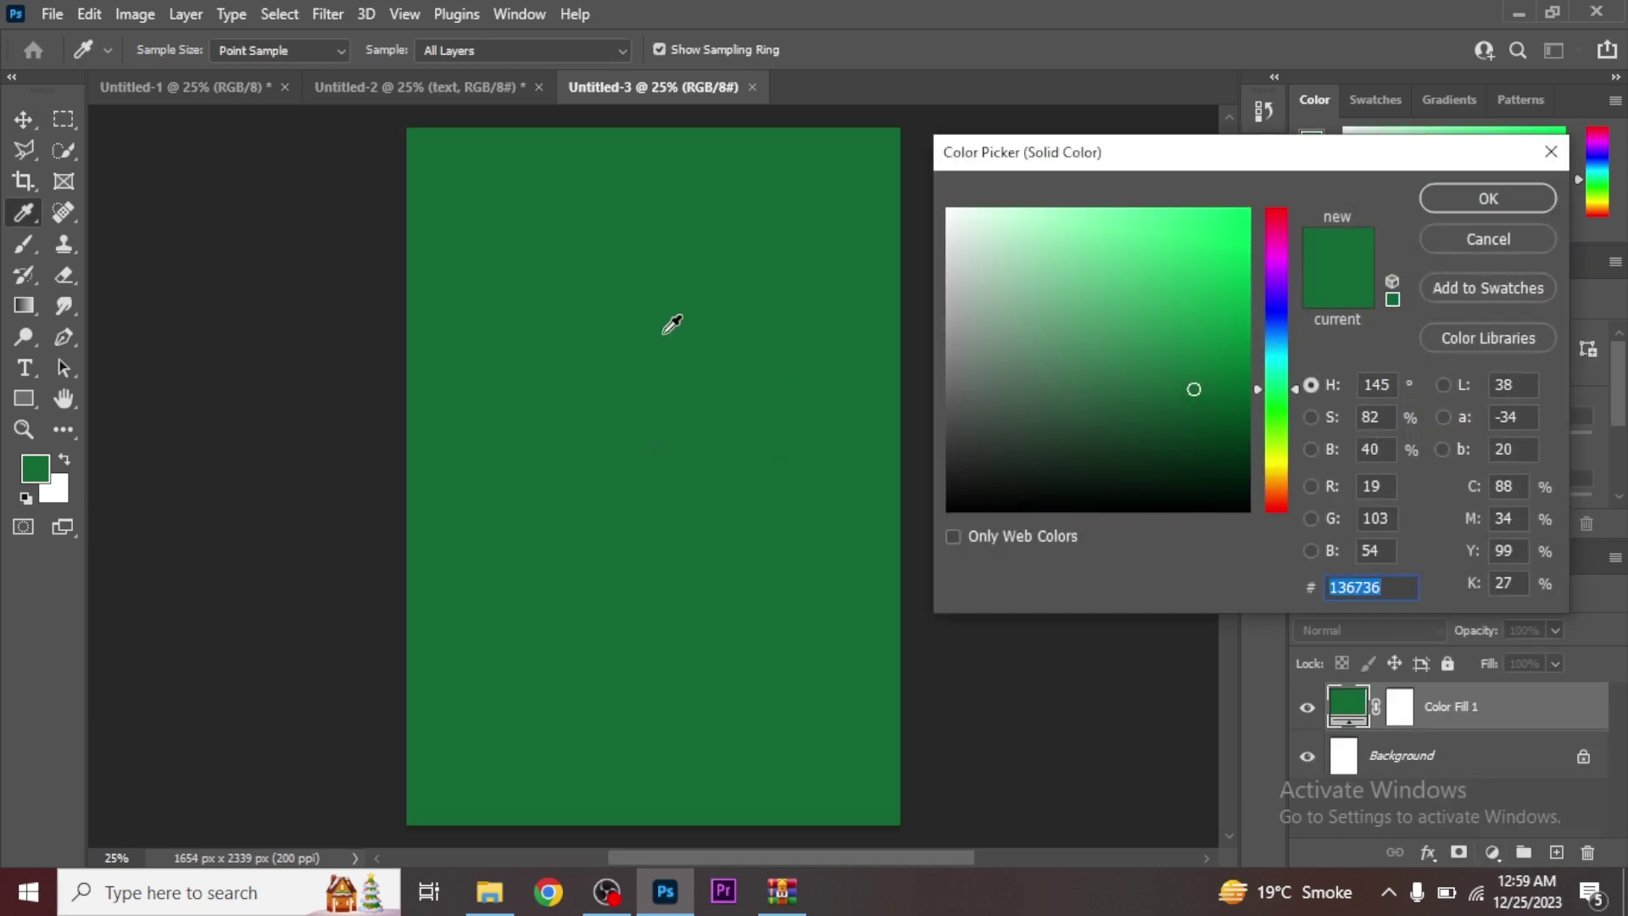
click(1525, 198)
Step: Set up a soft round 1400 px brush with white as the painting colour
key(v)
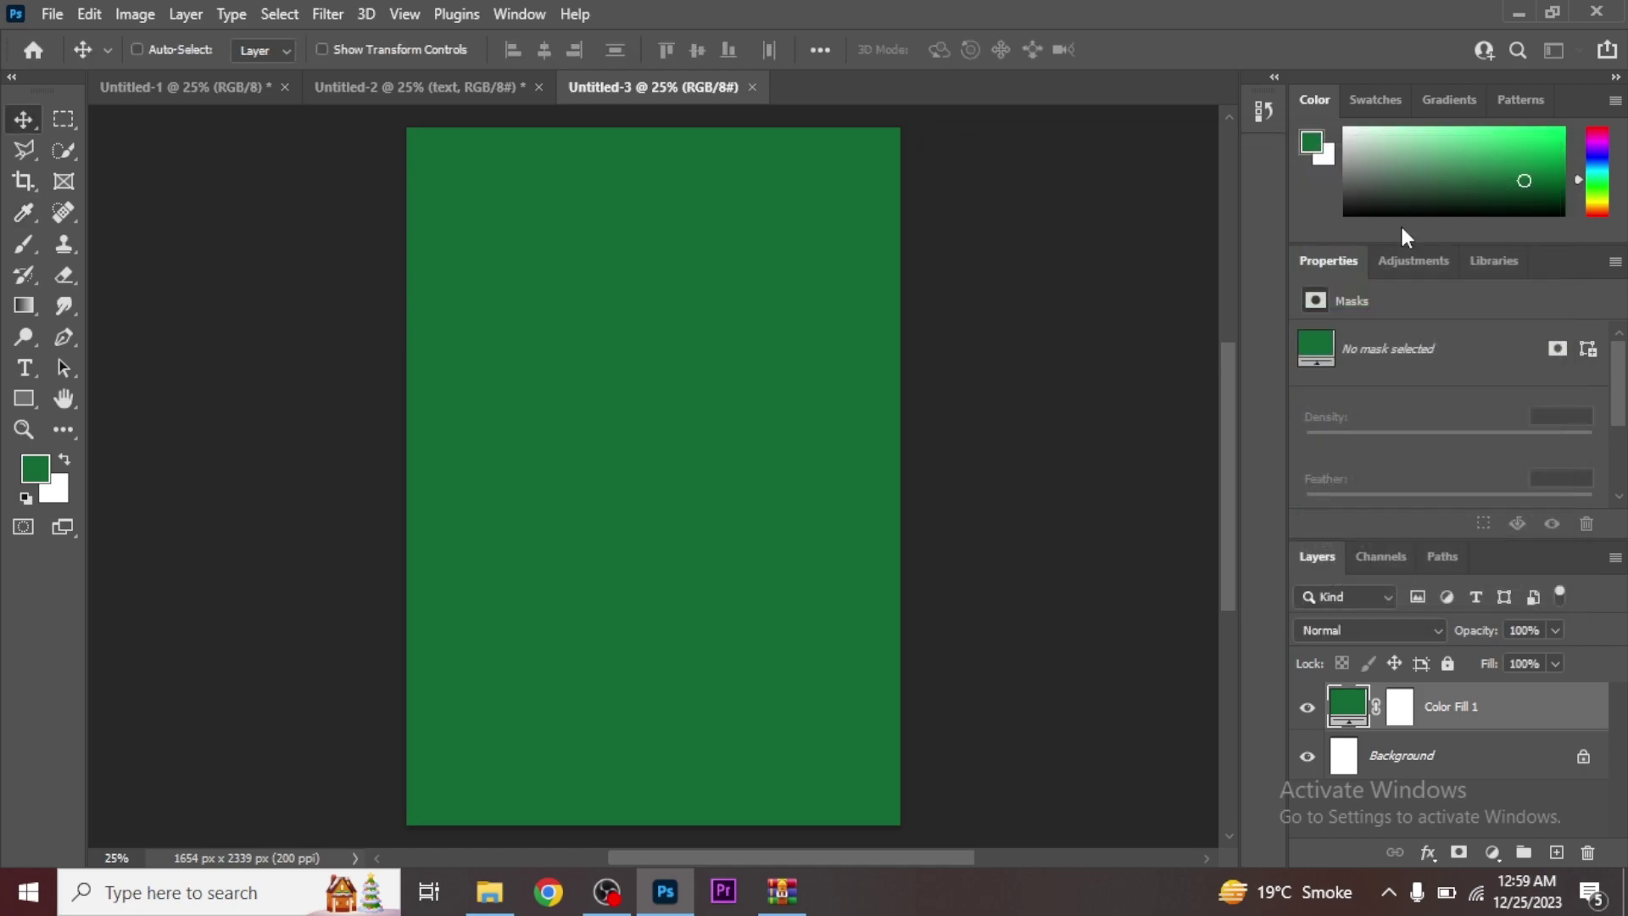
click(24, 244)
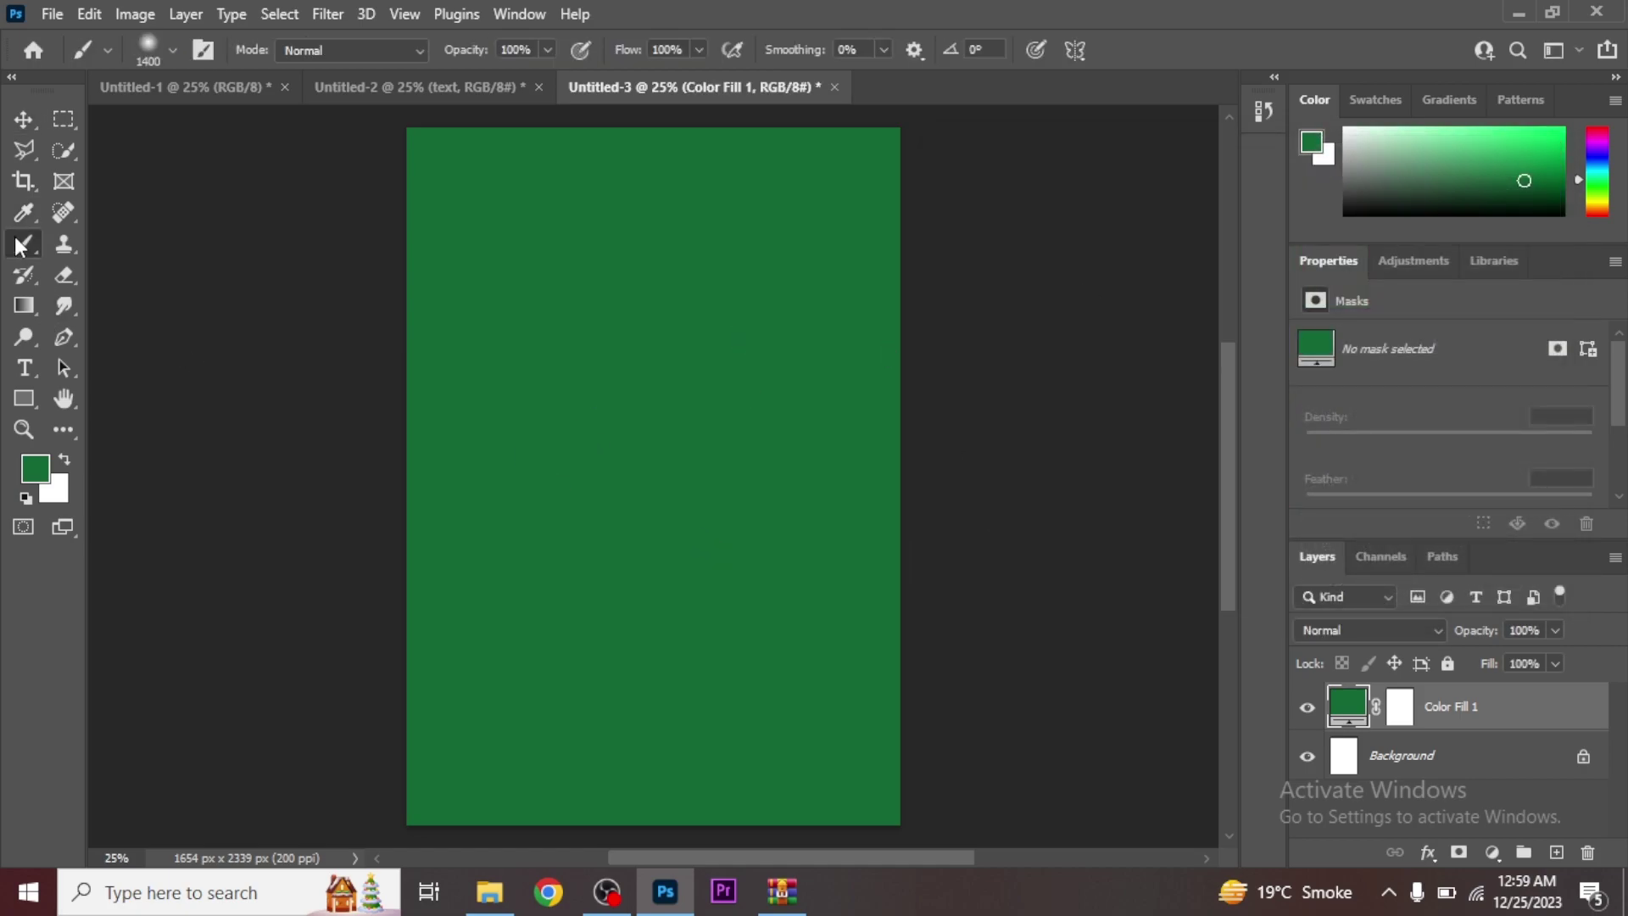
click(161, 46)
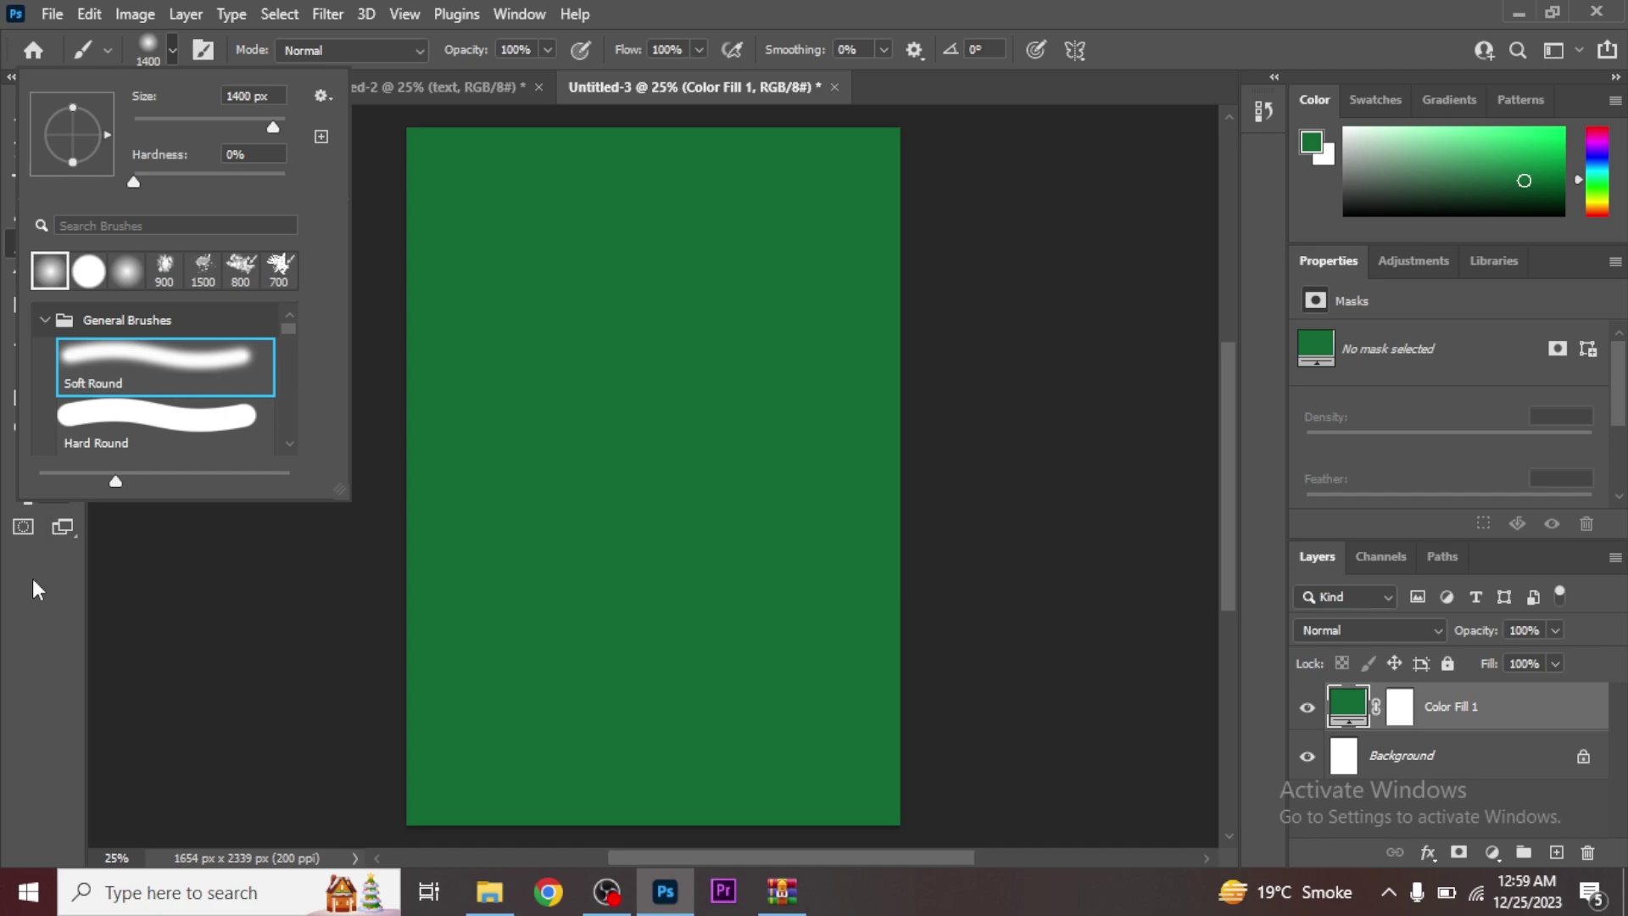
click(12, 654)
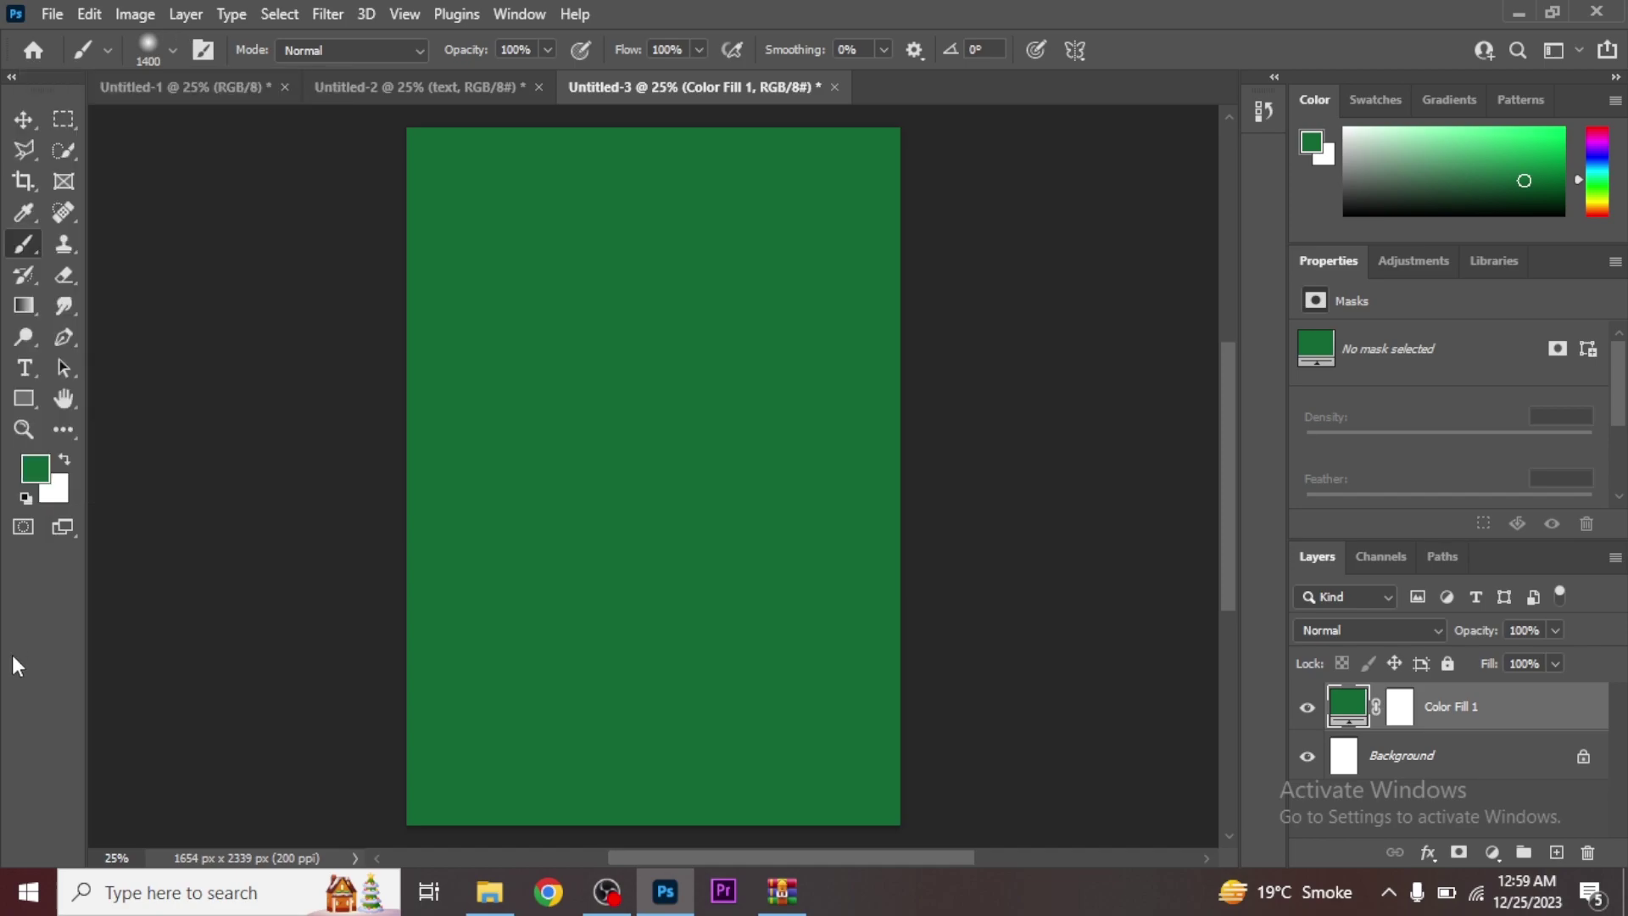
click(63, 460)
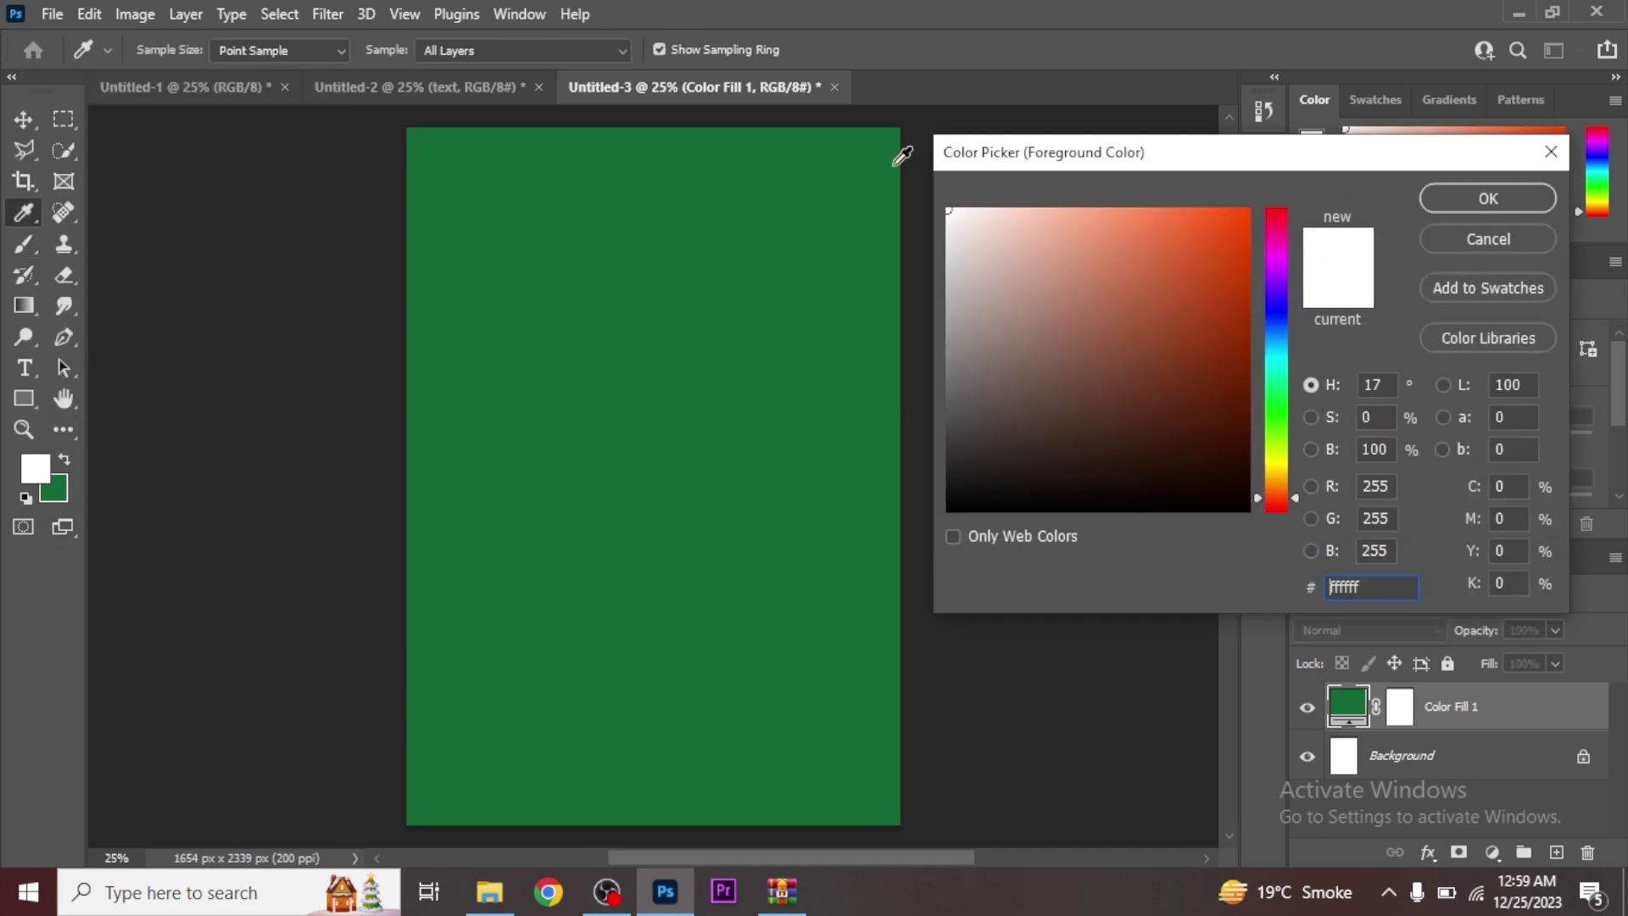
click(1490, 202)
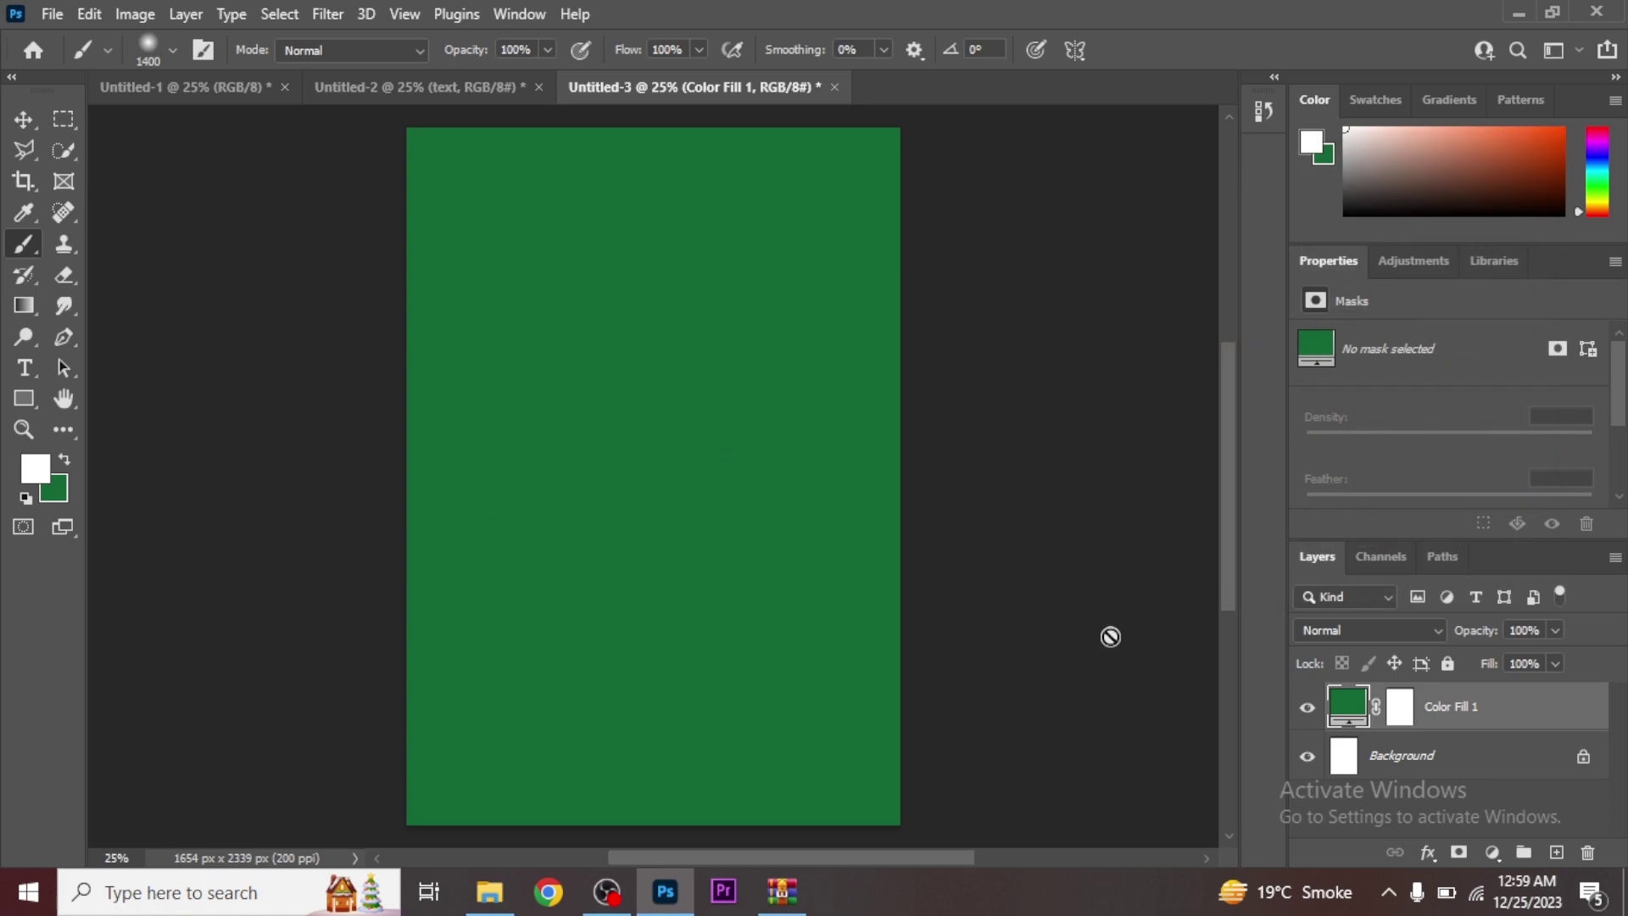
Step: Paint a white glow mid-canvas on a new layer at 79% opacity, then show Downloads
click(1557, 855)
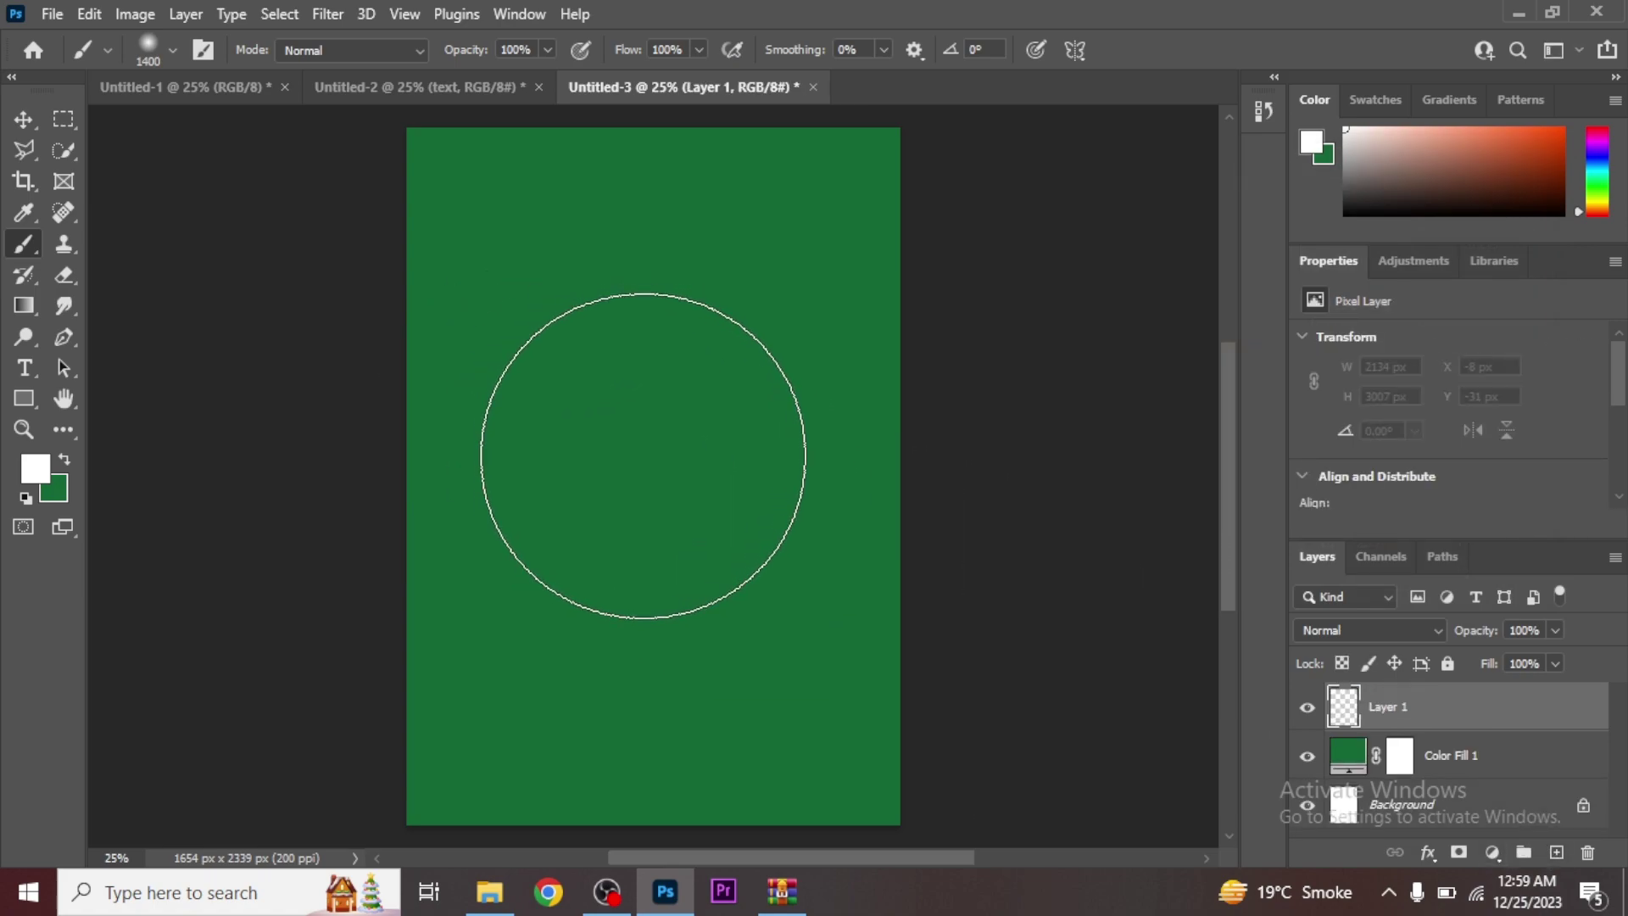
click(649, 464)
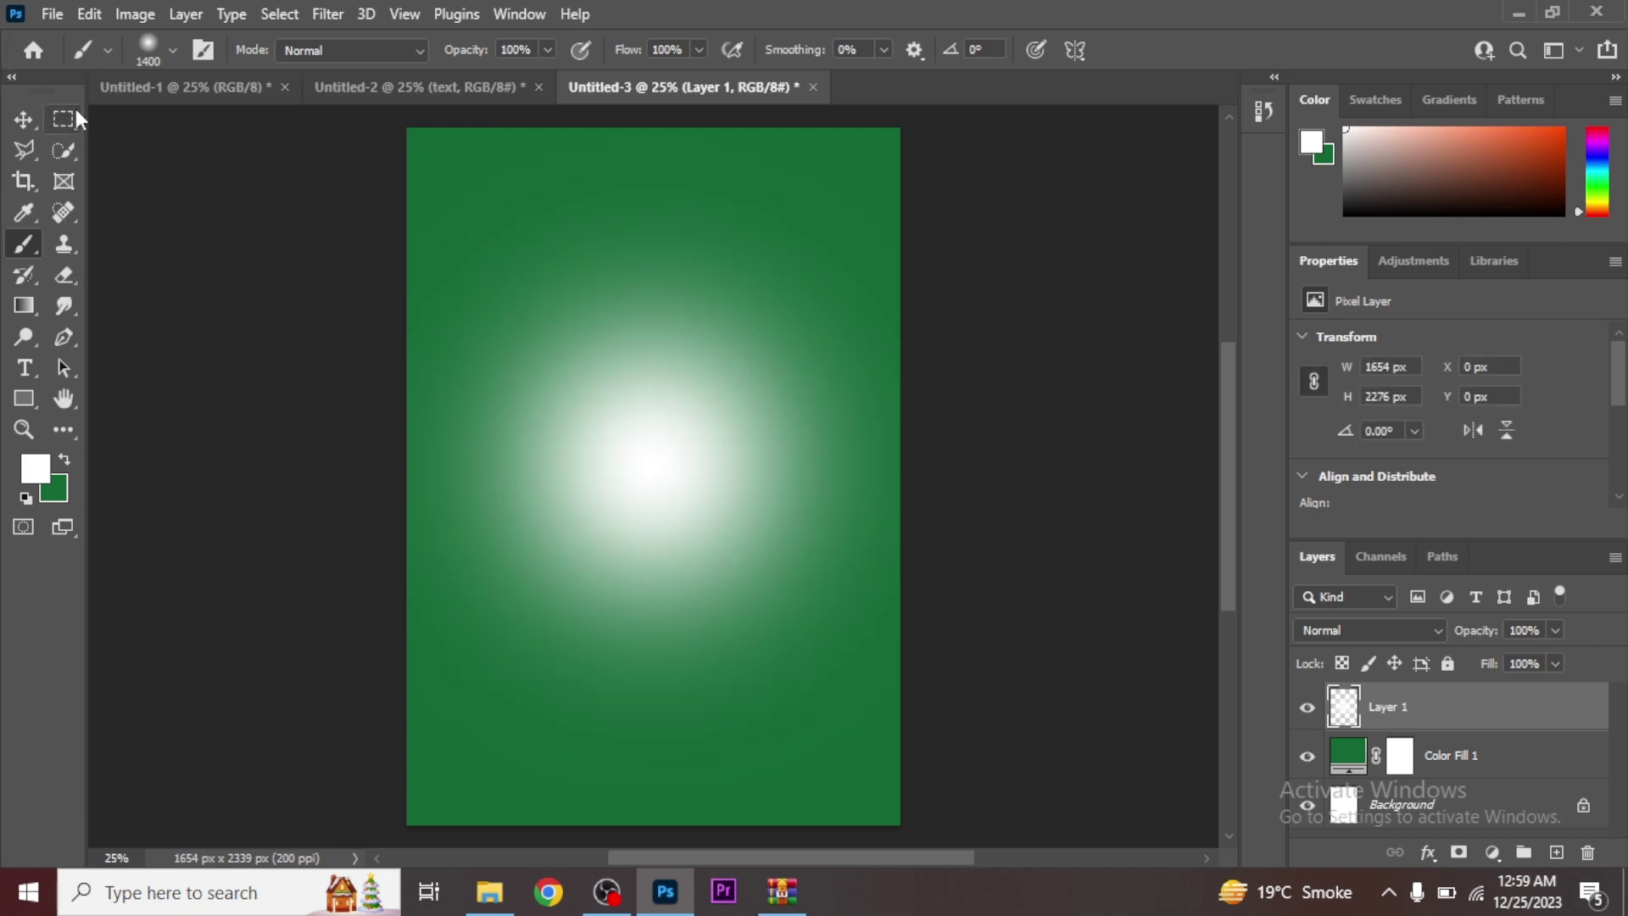
drag(1486, 631, 1469, 635)
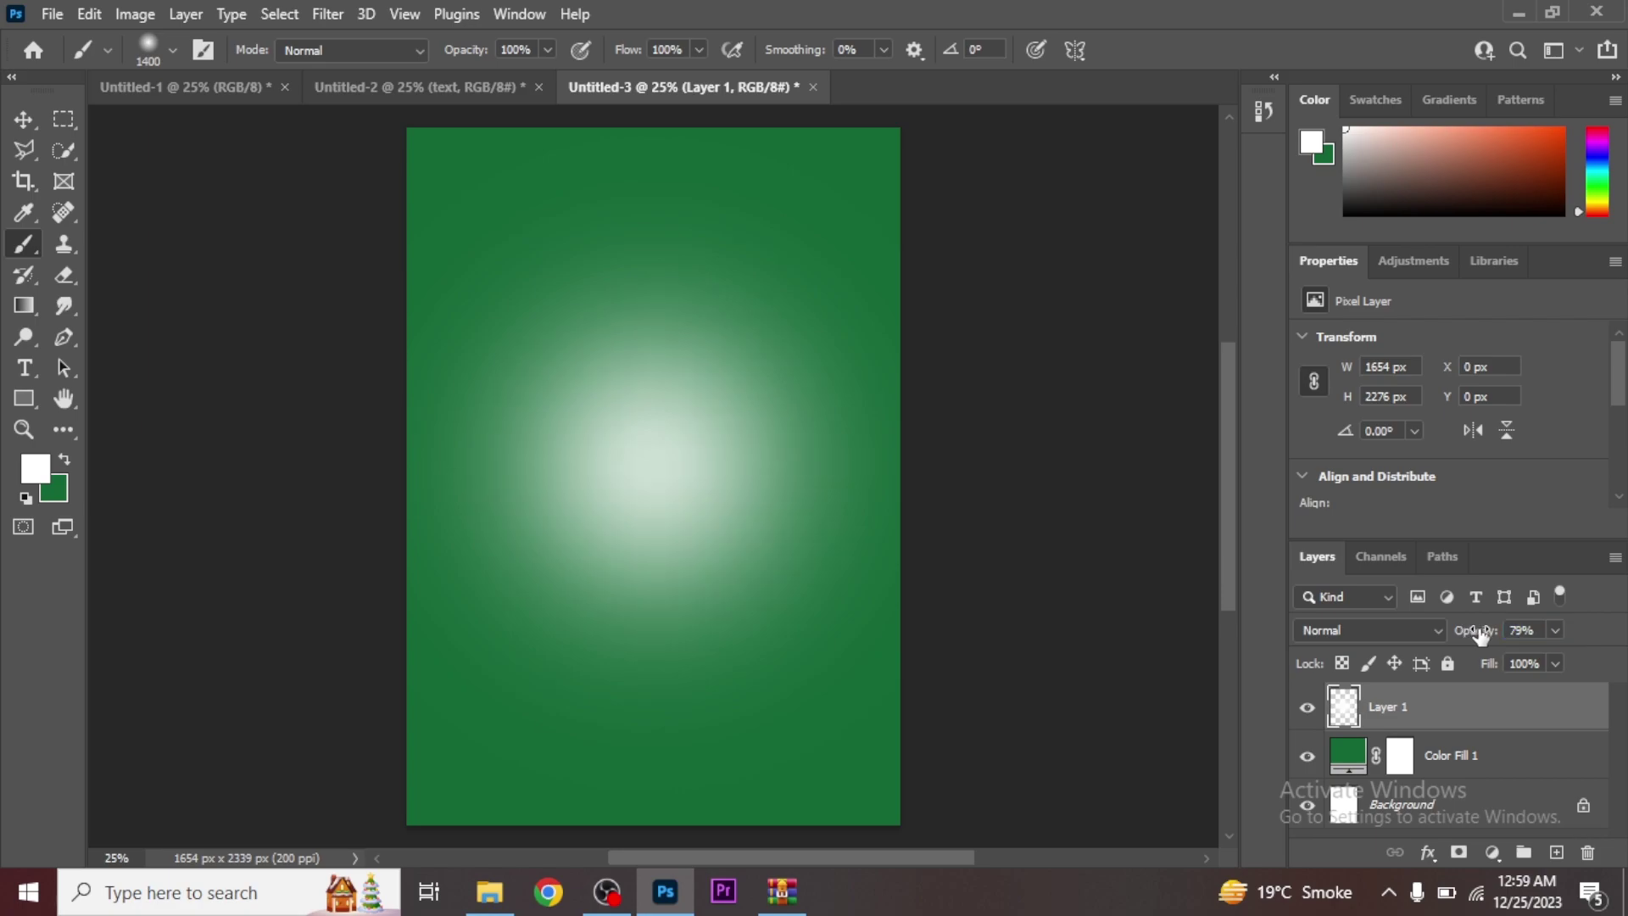
click(22, 120)
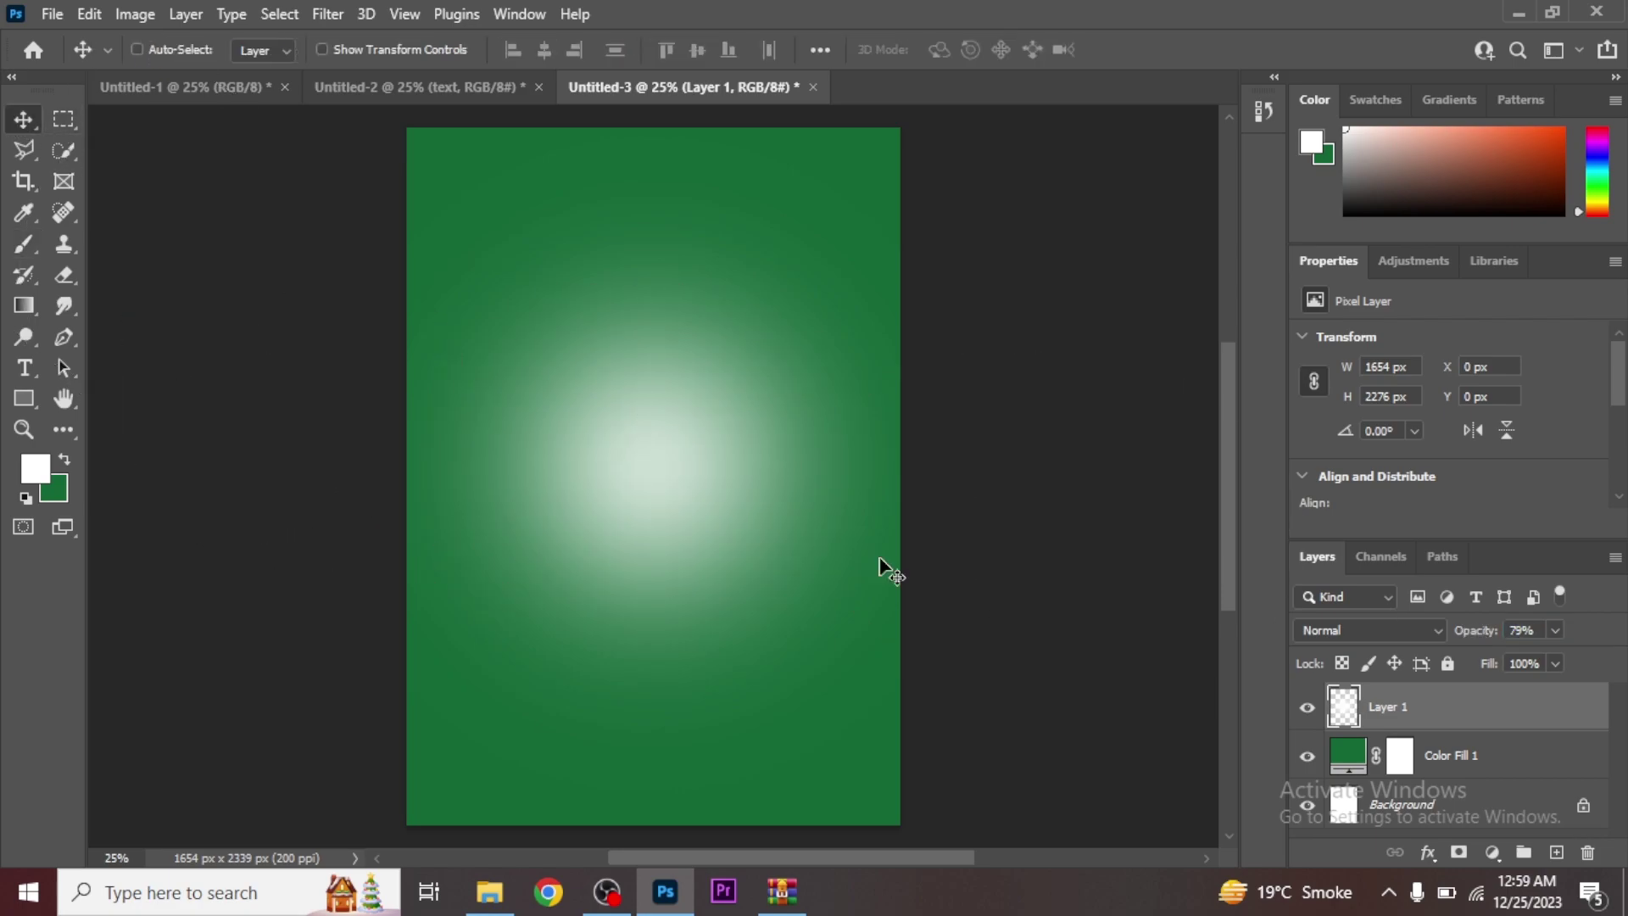
click(490, 889)
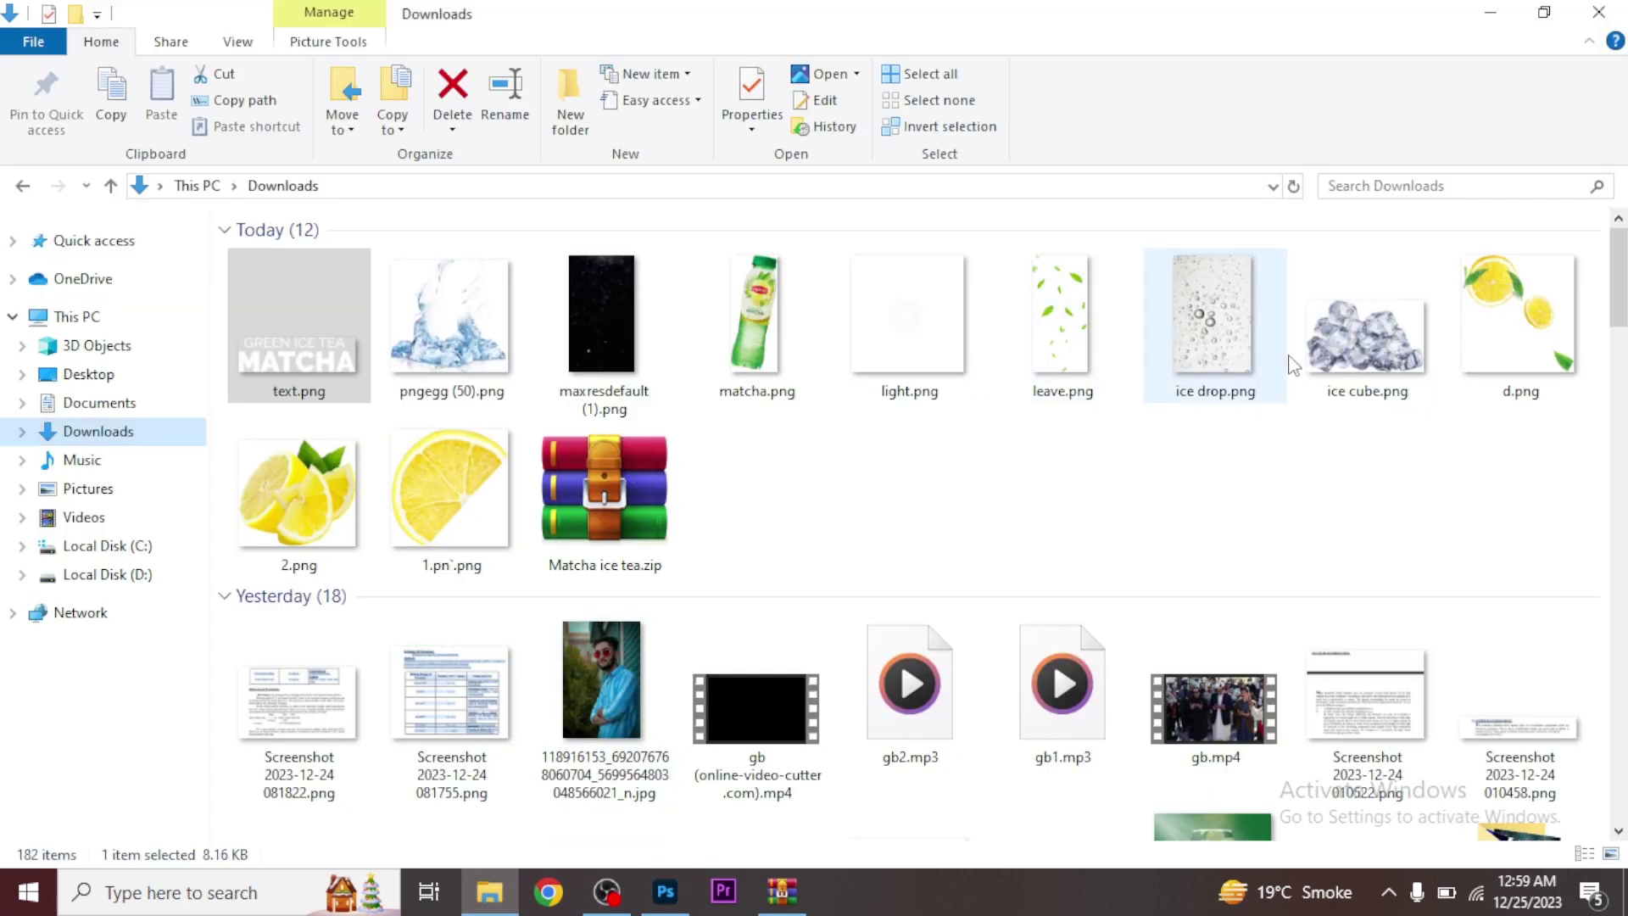
Step: Place ice cube.png along the bottom edge, widened to span the full page width
mouse_move(1350, 373)
mouse_down()
mouse_move(670, 898)
mouse_move(586, 699)
mouse_up()
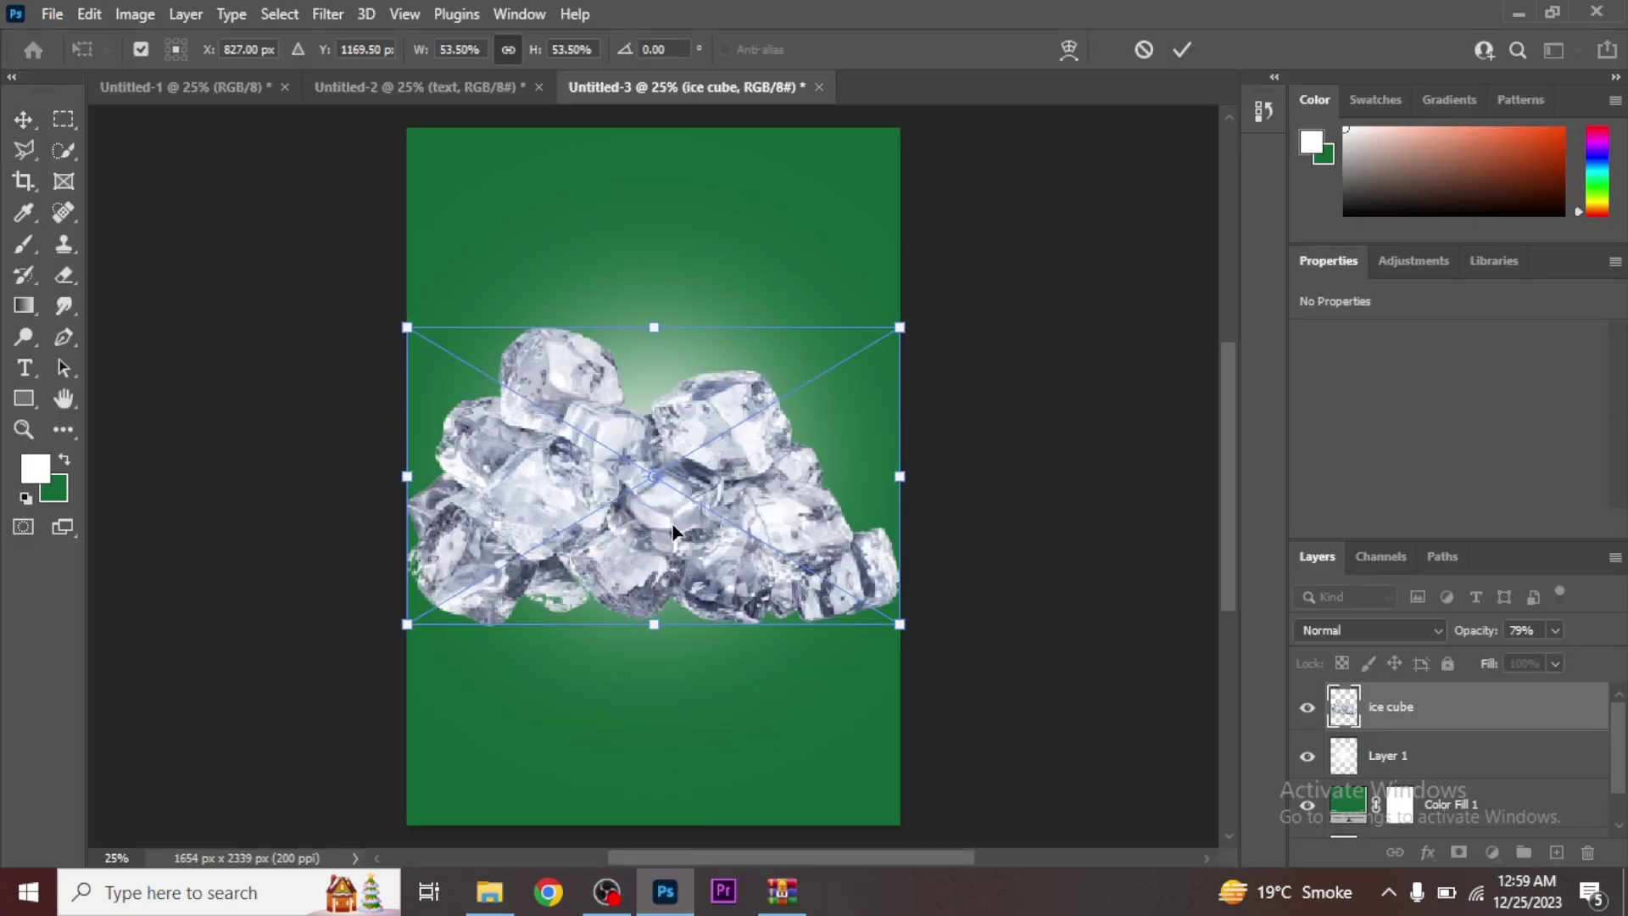
drag(645, 584, 651, 831)
drag(882, 728, 925, 735)
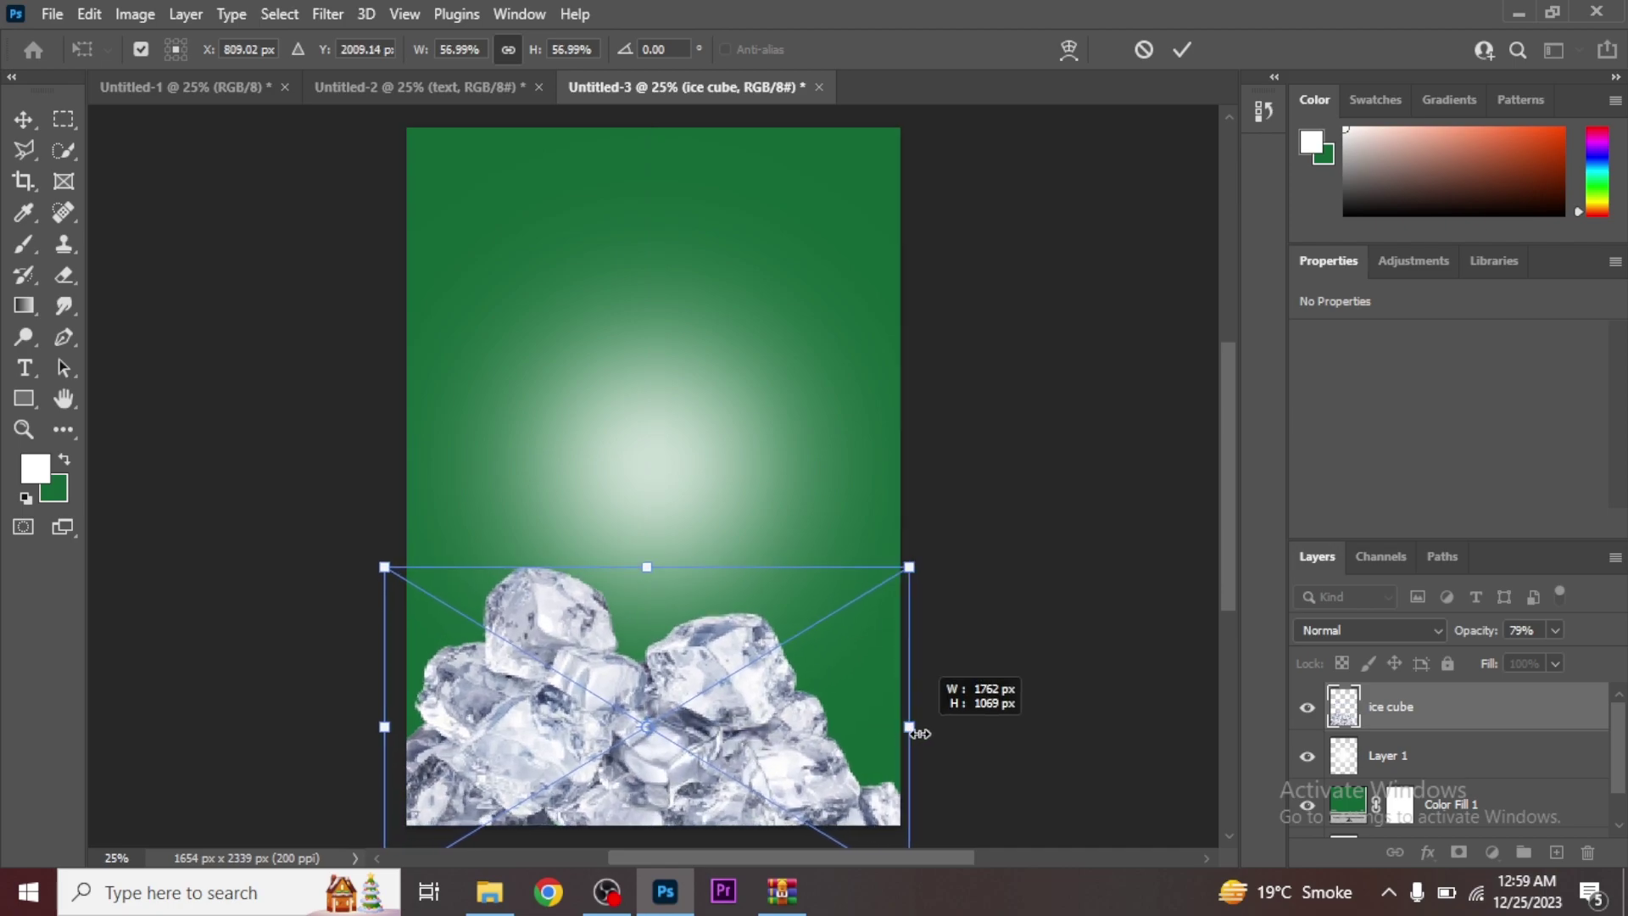
key(Return)
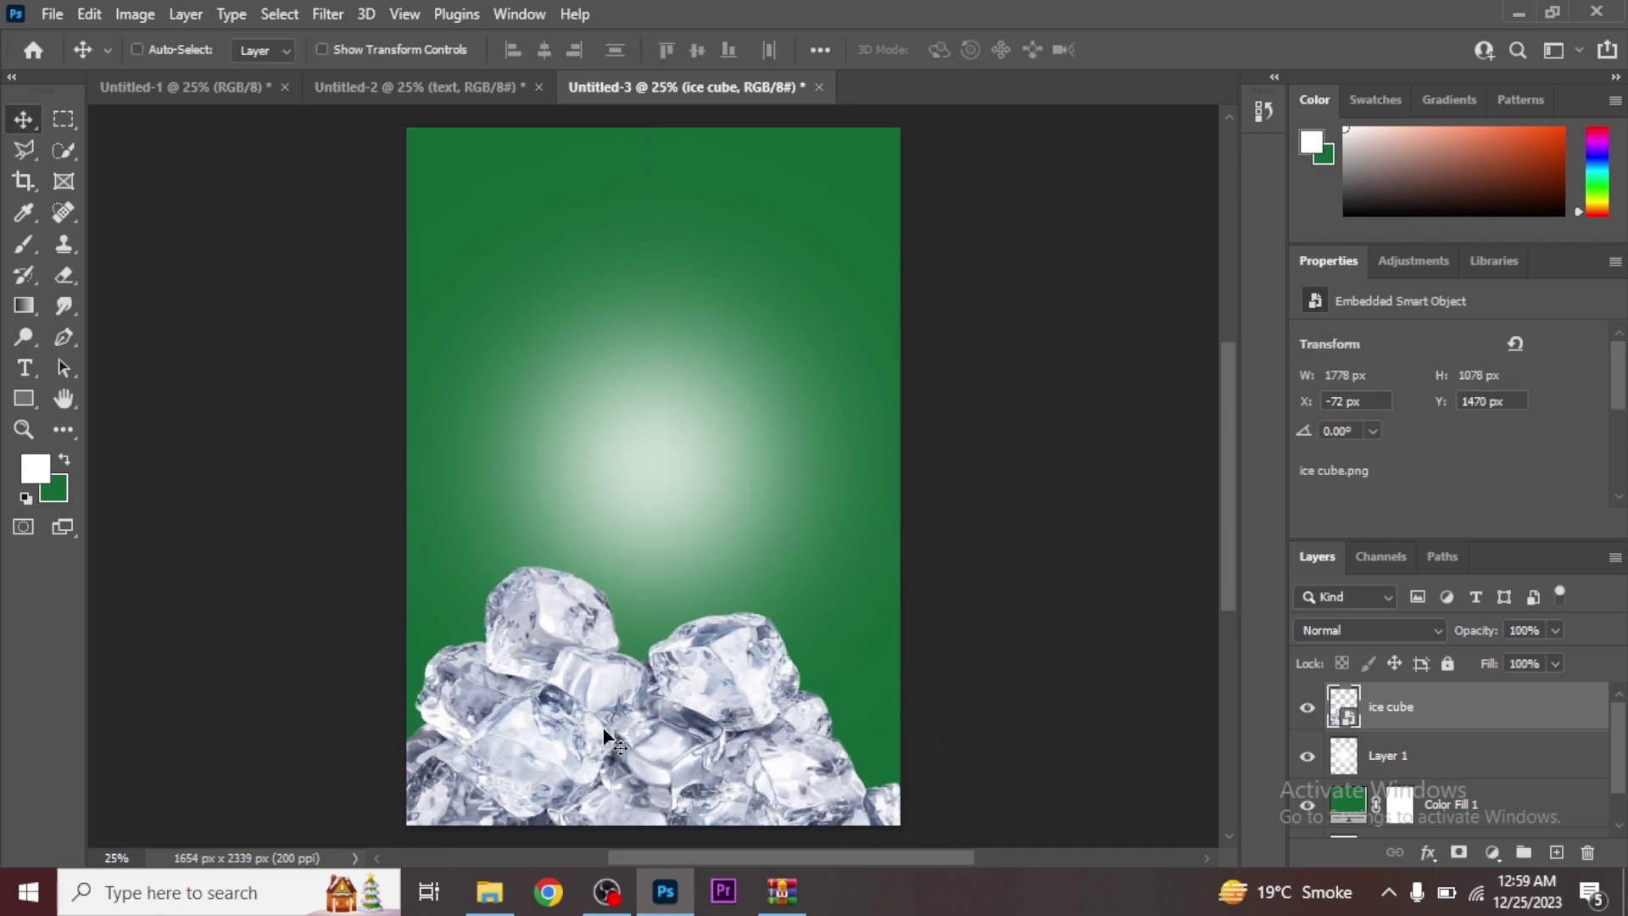
drag(585, 819, 584, 806)
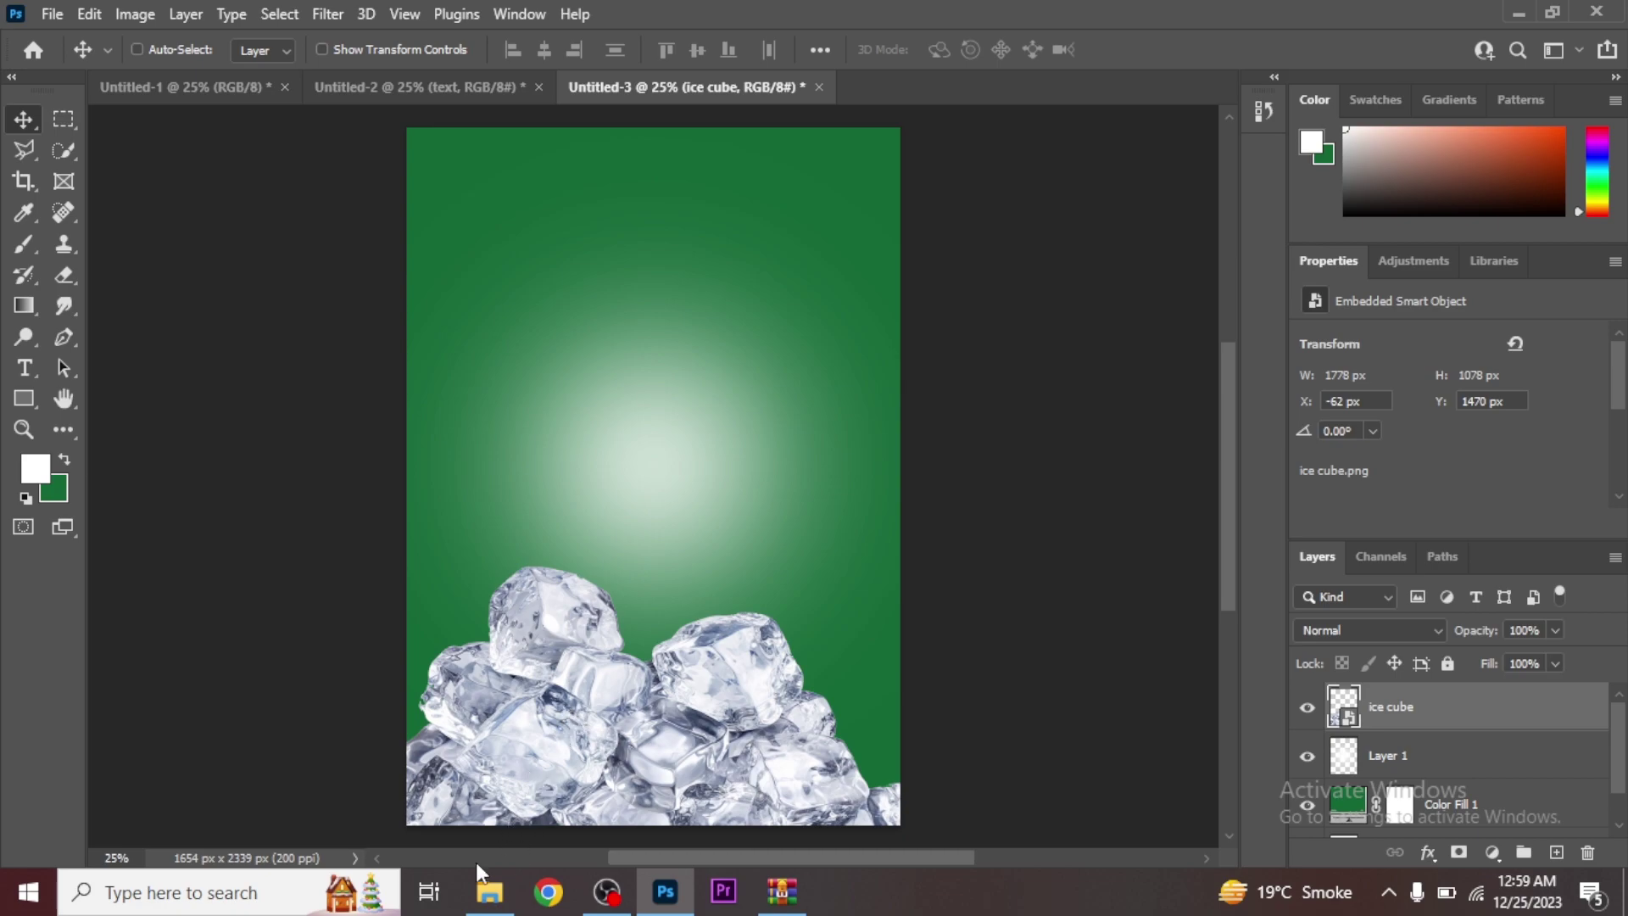
Step: Place matcha.png below the ice cube layer so the bottle rises behind the ice
click(489, 891)
click(763, 329)
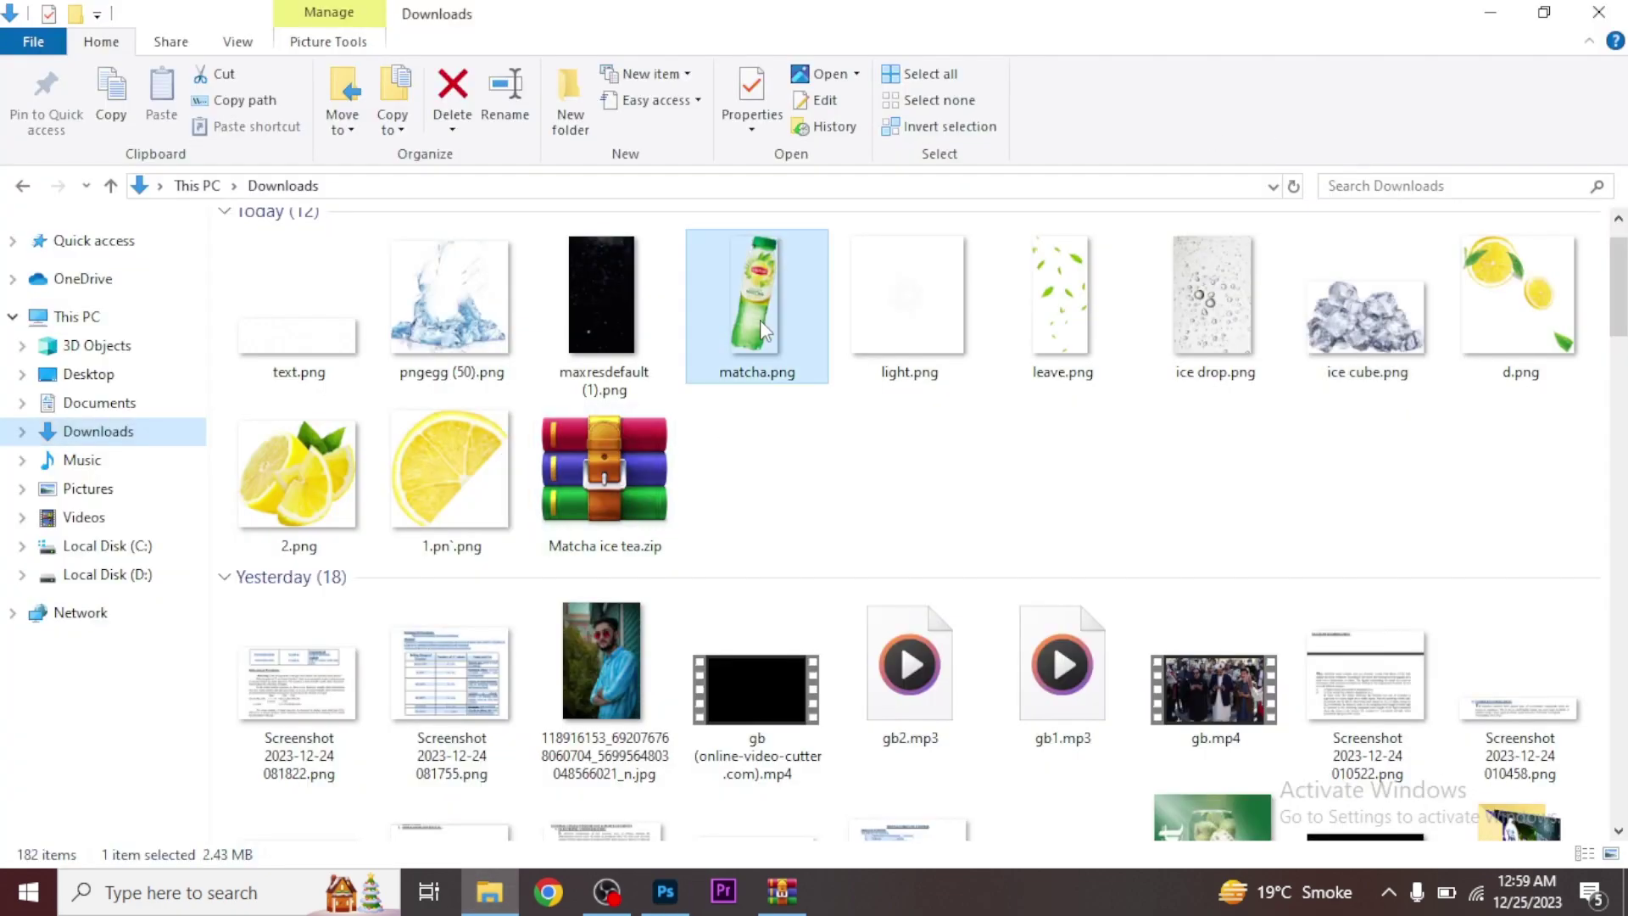
drag(763, 329, 660, 604)
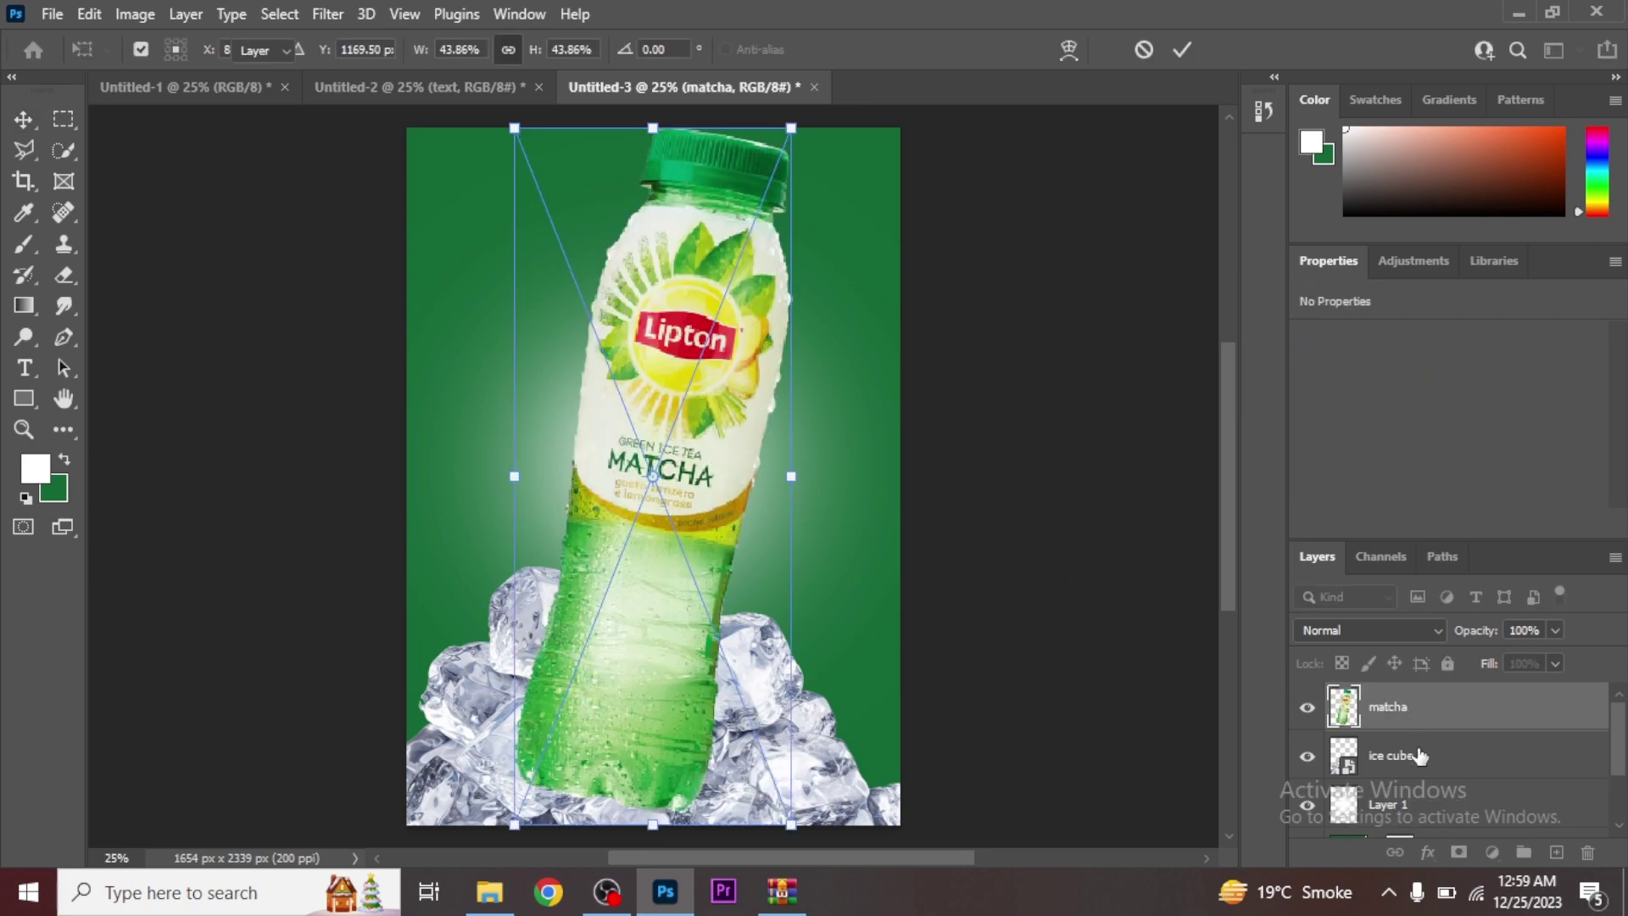
drag(1413, 719, 1414, 797)
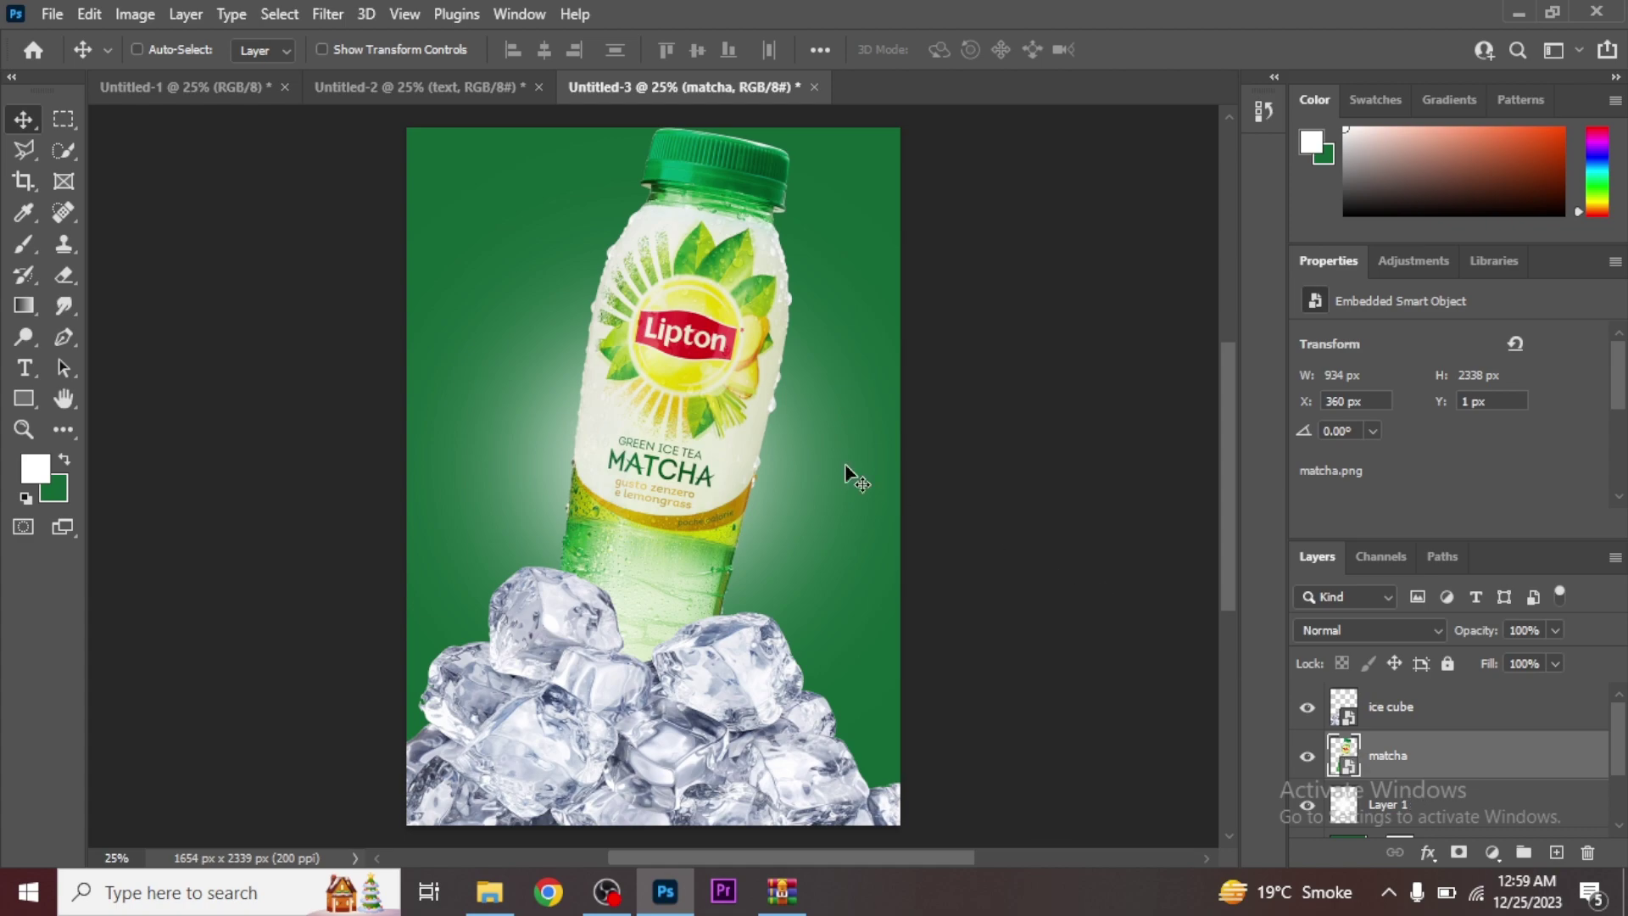
drag(710, 451, 736, 508)
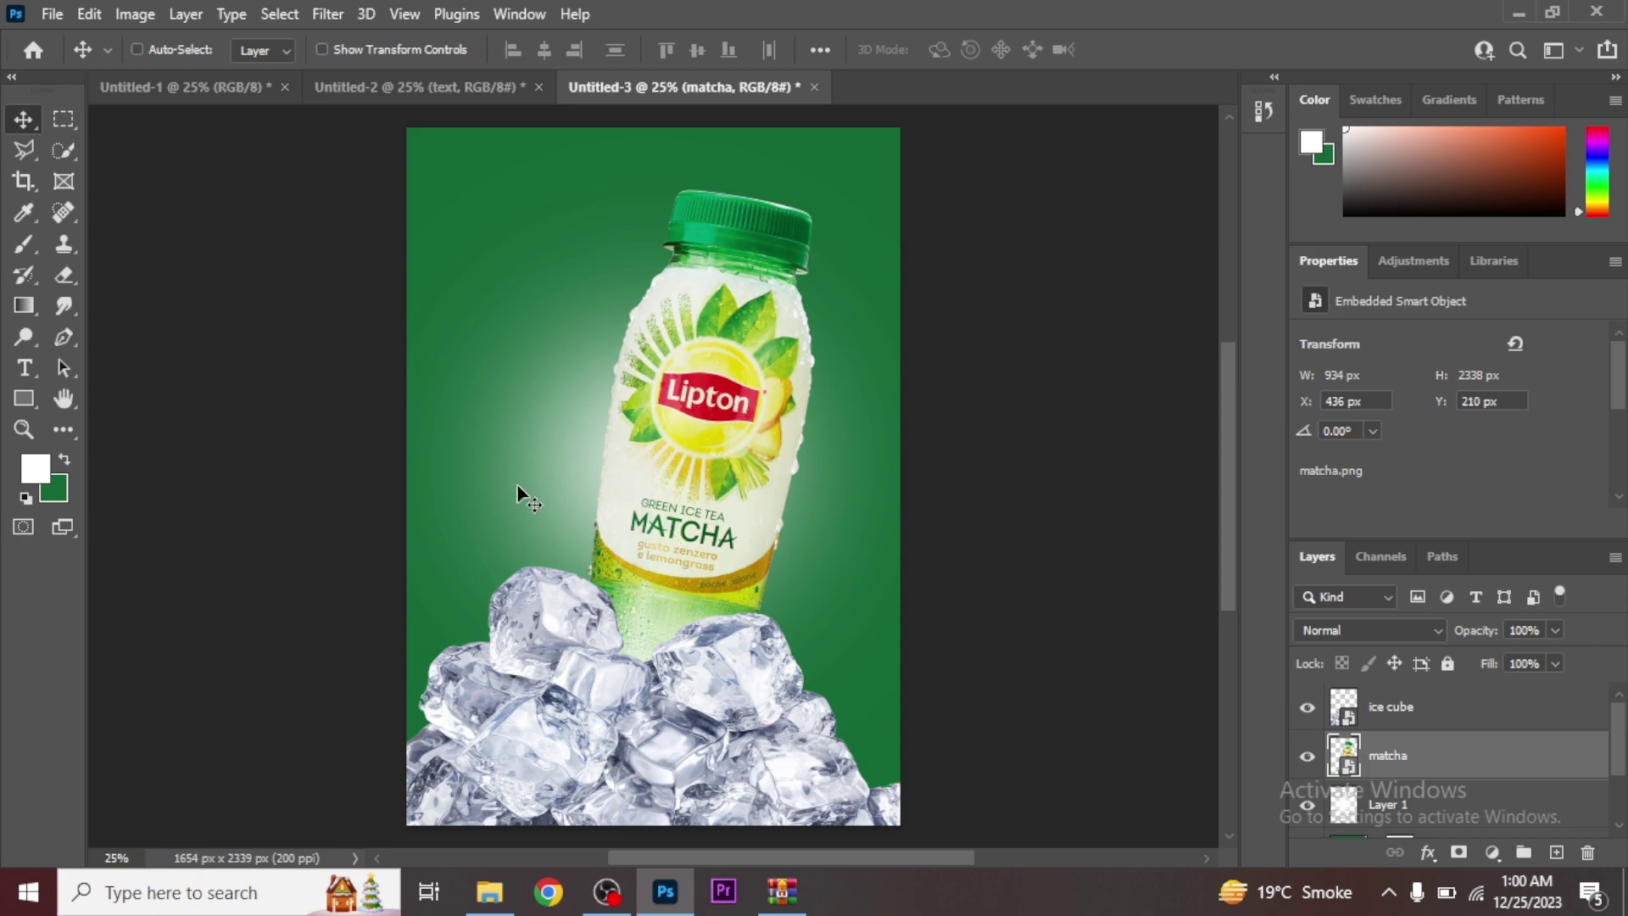
Step: Place ice drop.png beneath the bottle with Darken blending, then show Downloads again
click(489, 891)
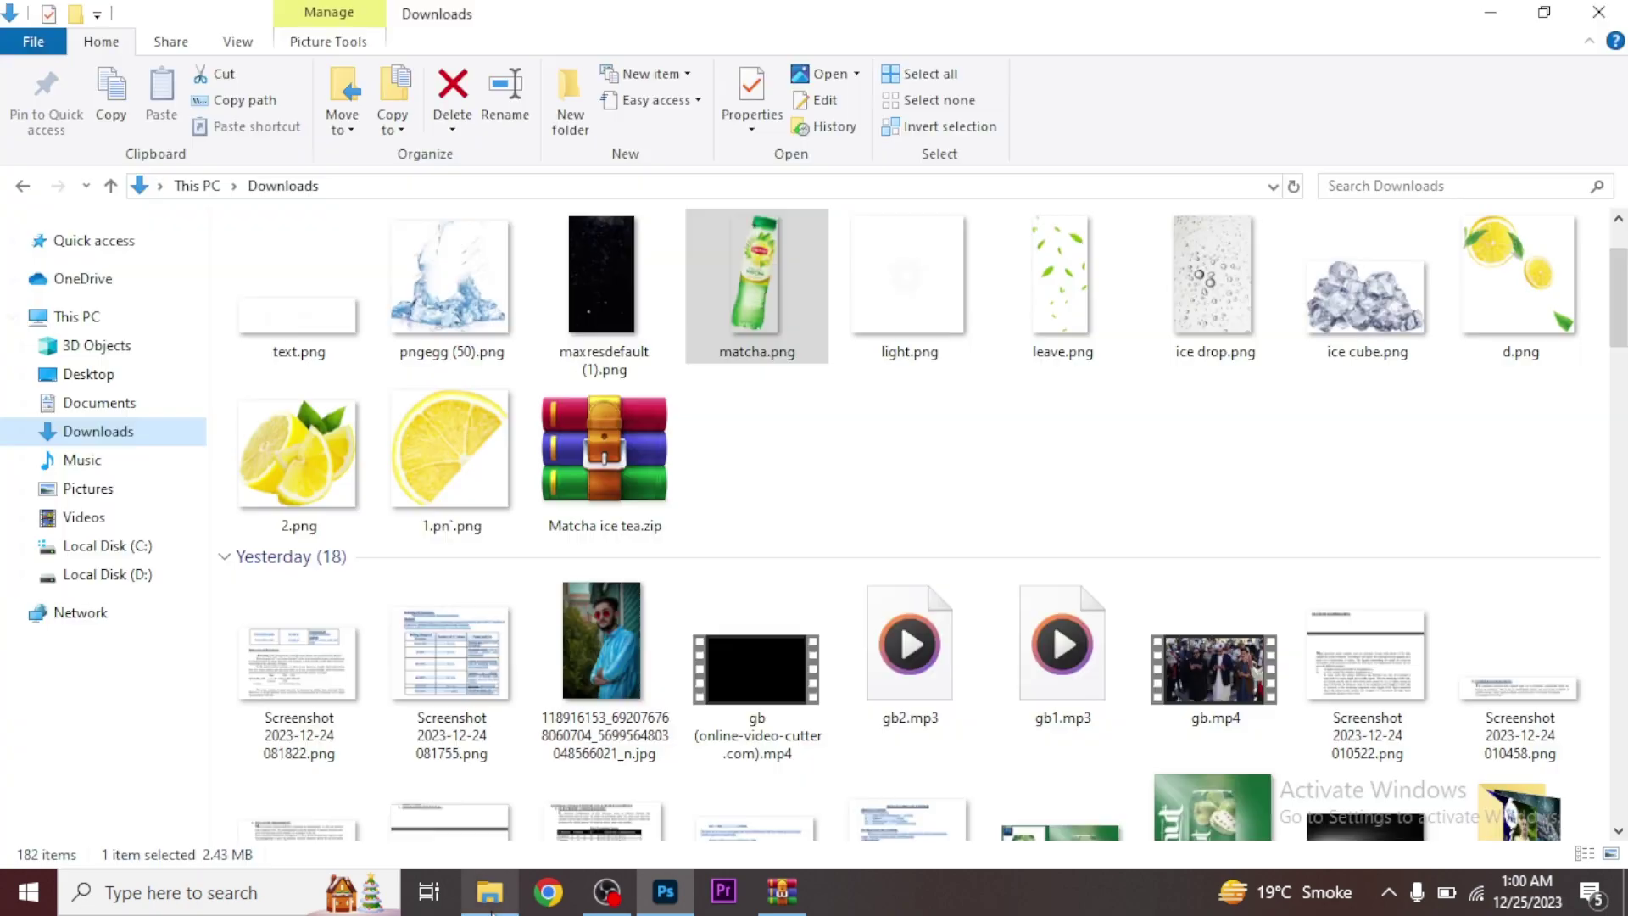
mouse_move(1213, 280)
mouse_down()
mouse_move(608, 860)
mouse_move(589, 425)
mouse_up()
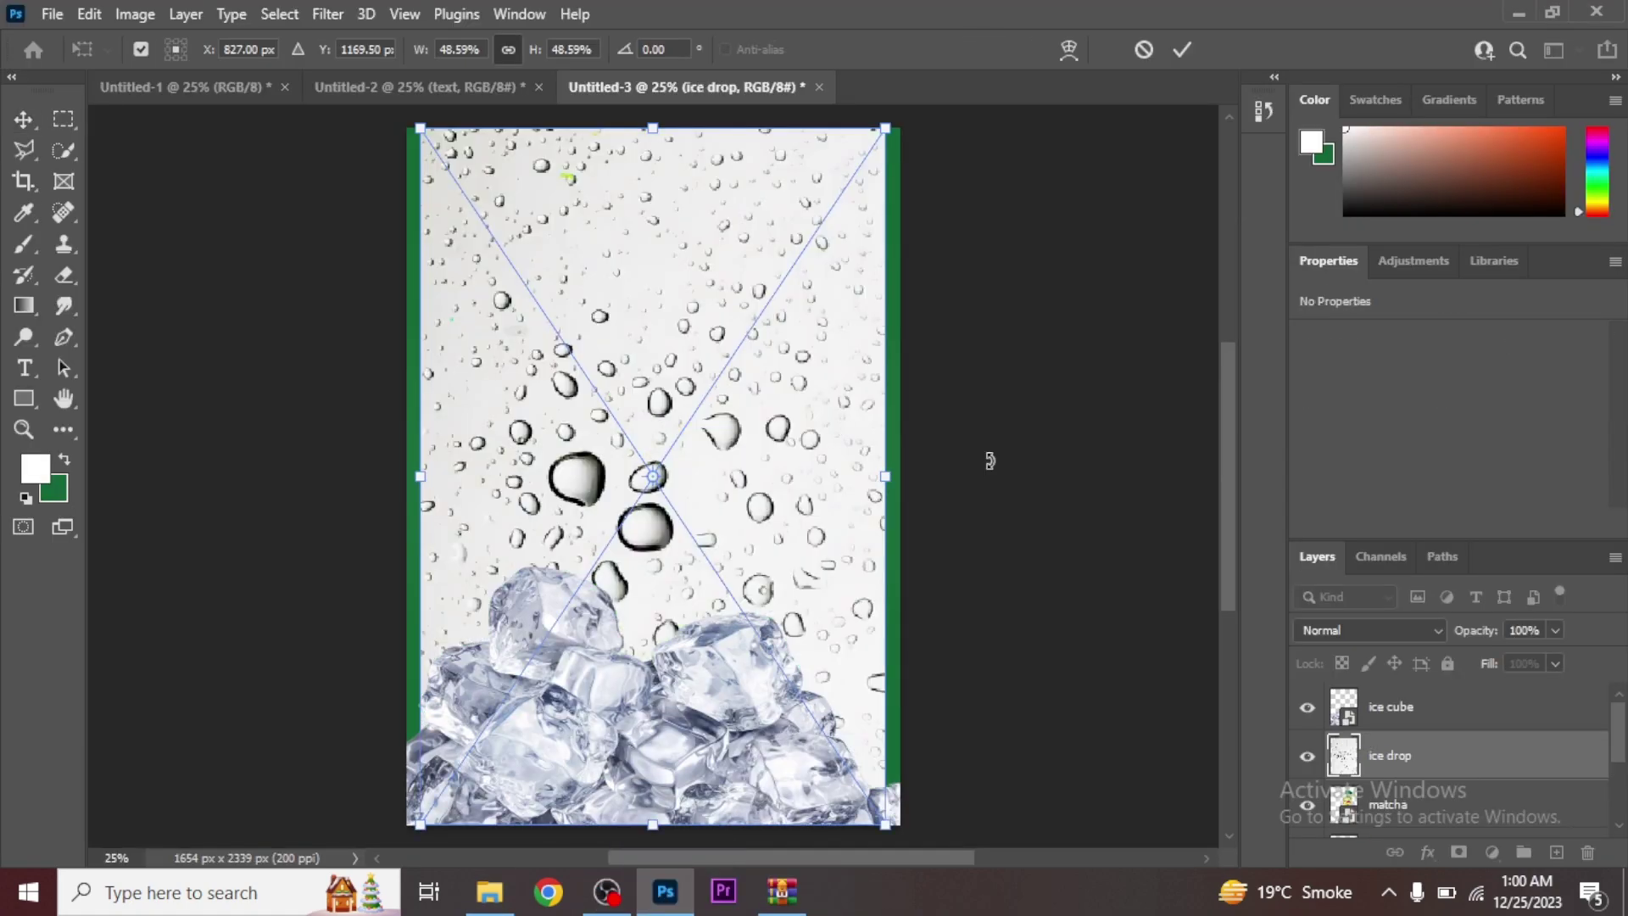
mouse_move(1393, 755)
mouse_down()
mouse_move(1411, 840)
mouse_move(1378, 752)
mouse_up()
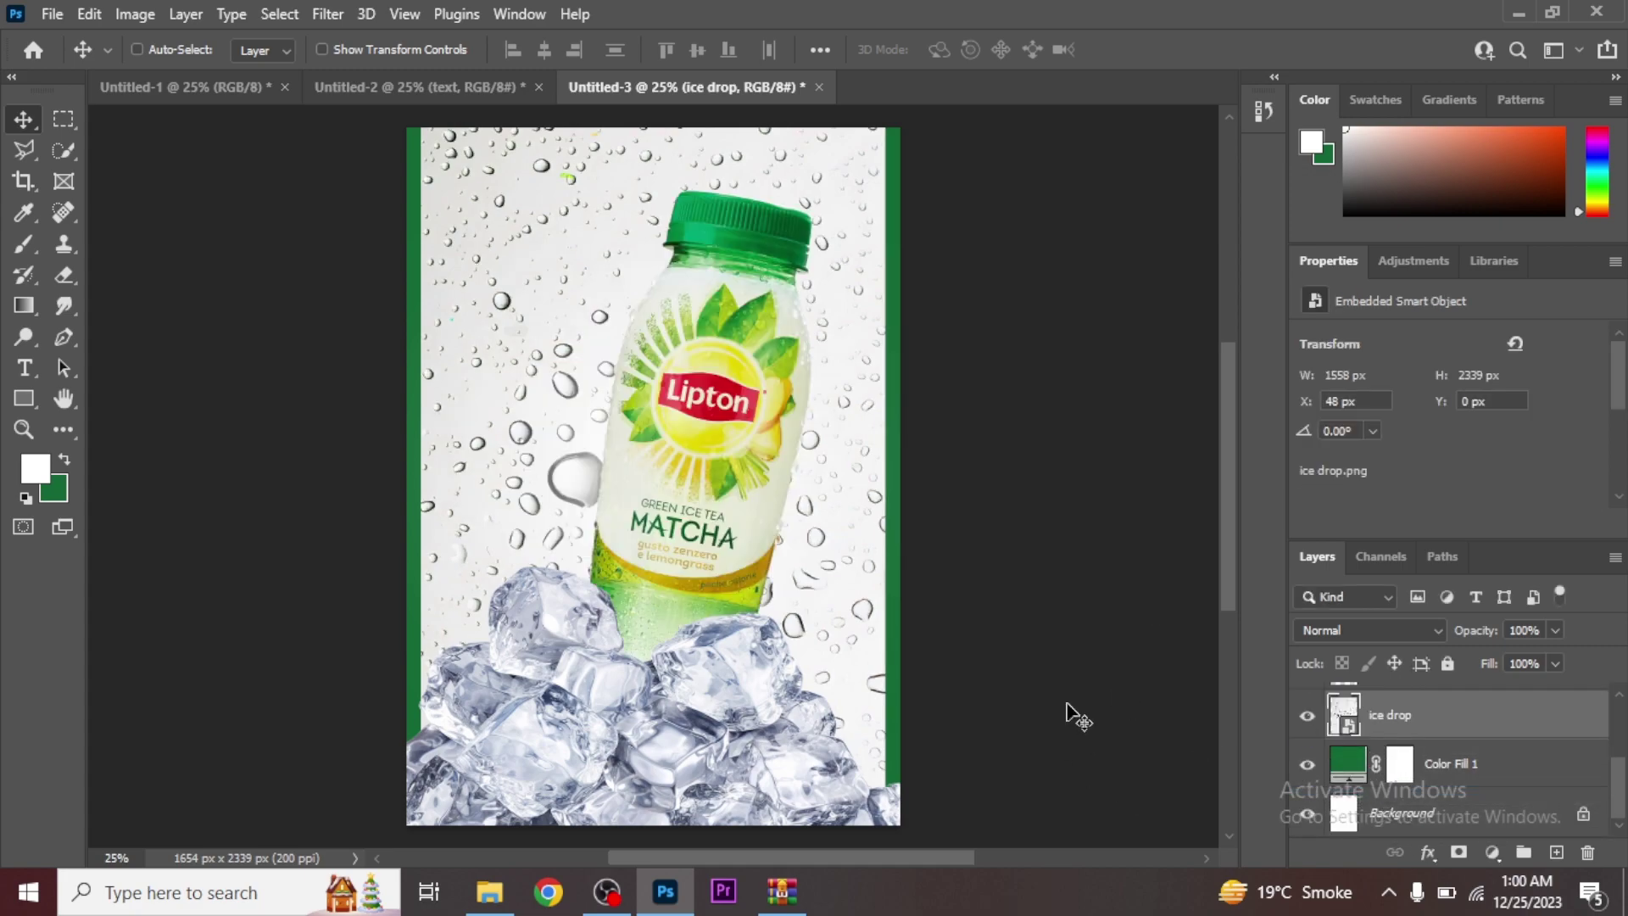
click(1437, 630)
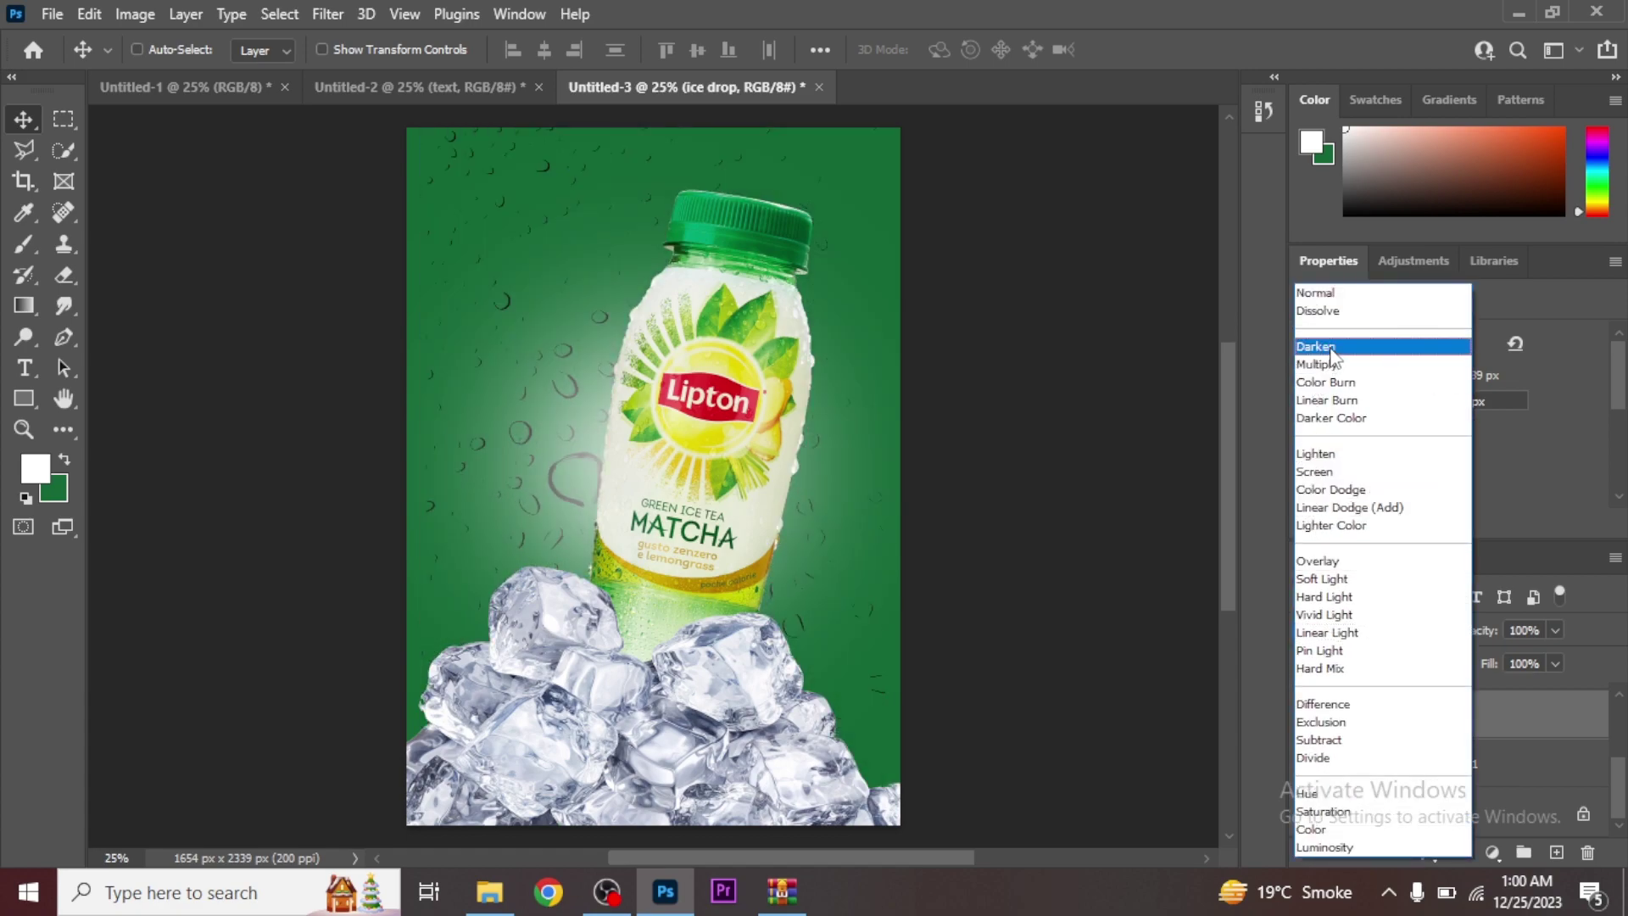
click(1331, 348)
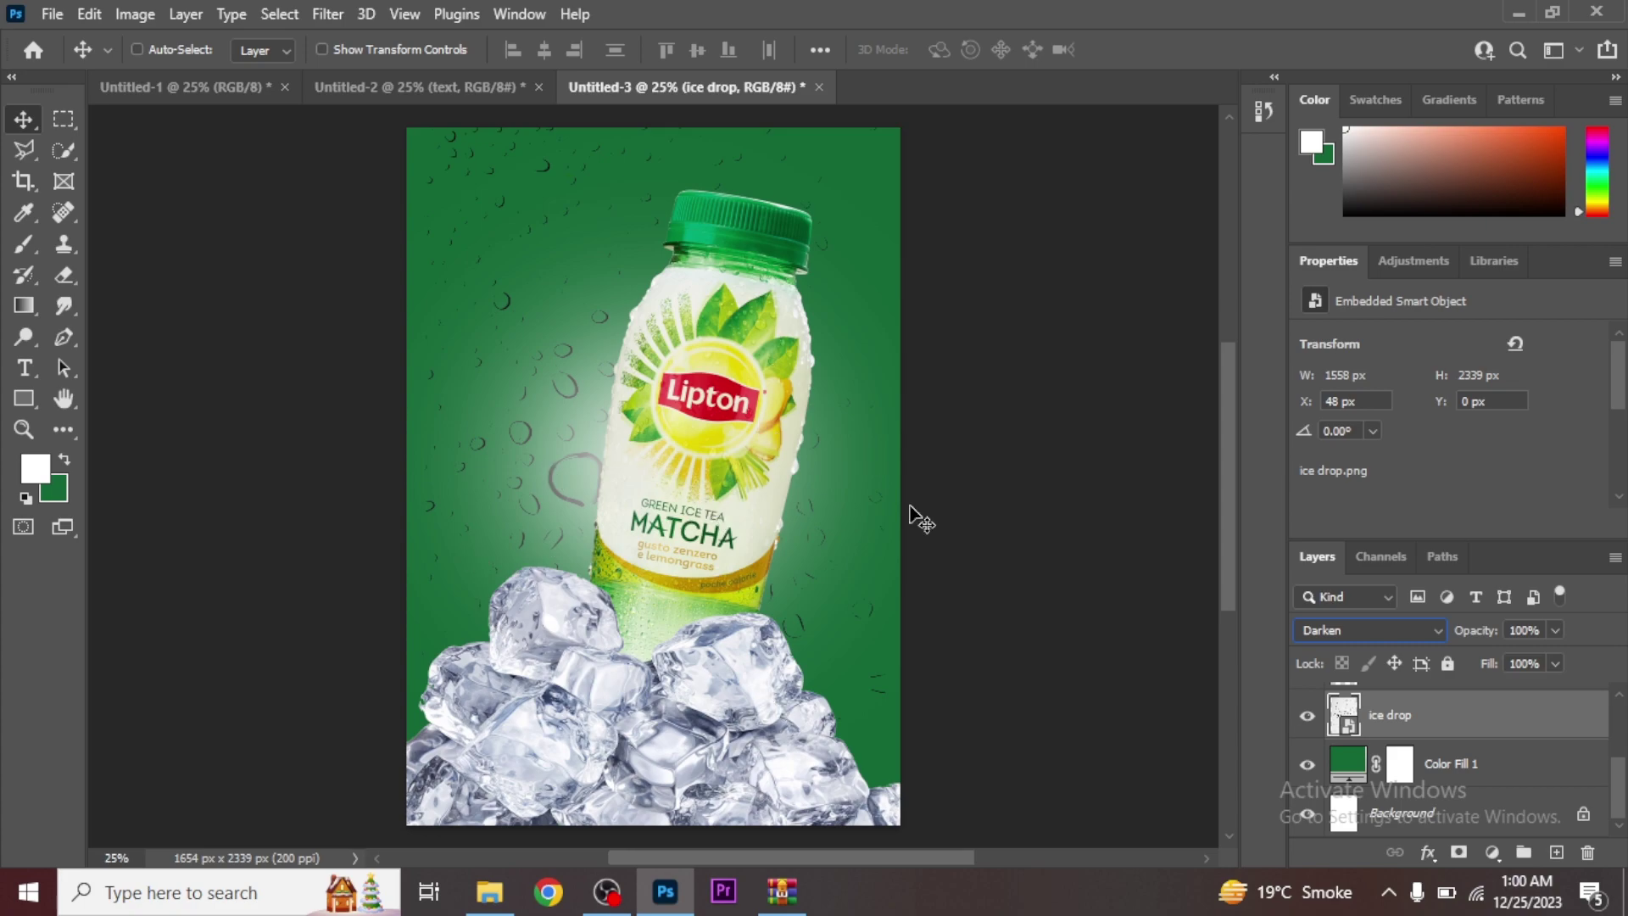
click(490, 892)
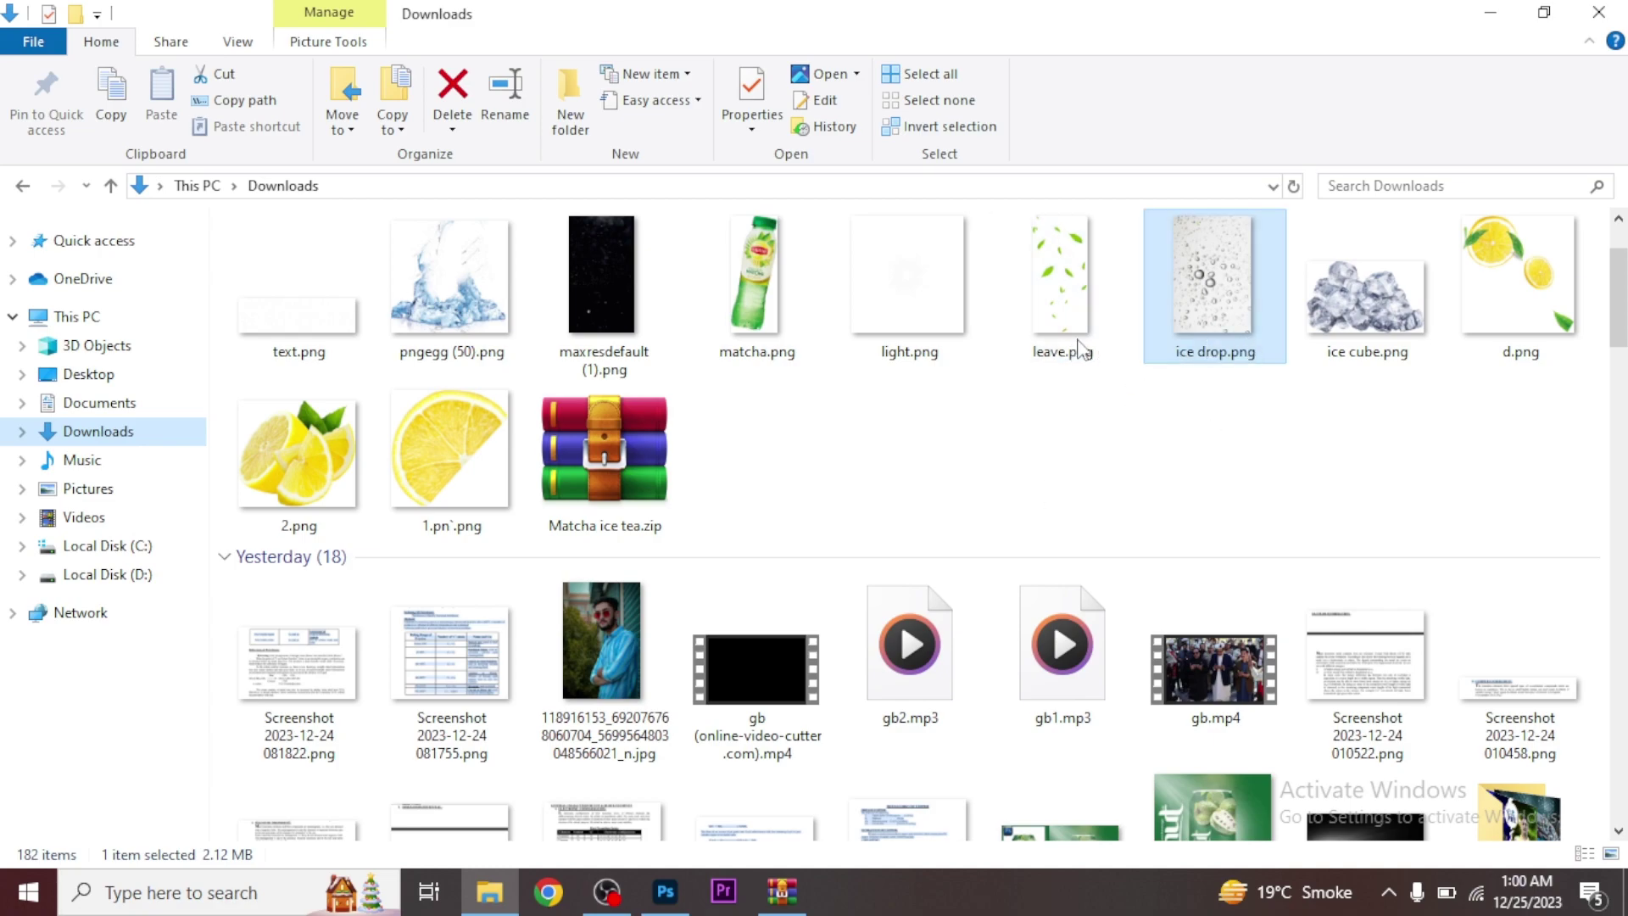
Step: Place leave.png around the bottle, nudged slightly lower
mouse_move(1081, 348)
mouse_down()
mouse_move(751, 672)
mouse_move(517, 399)
mouse_move(590, 435)
mouse_move(591, 397)
mouse_up()
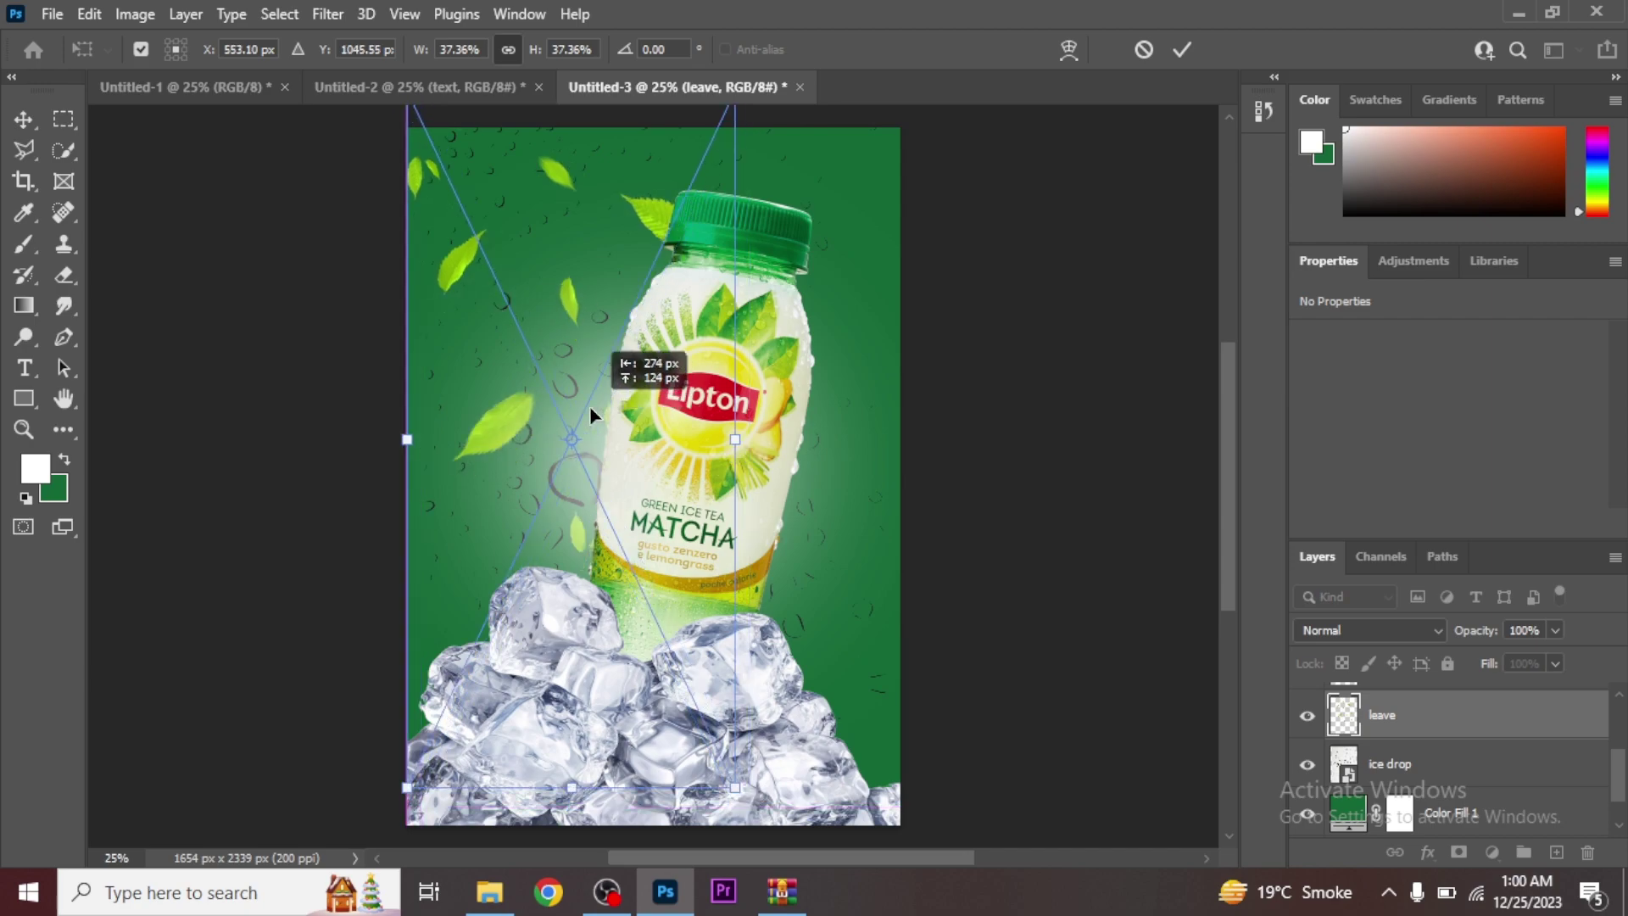
drag(591, 396, 582, 414)
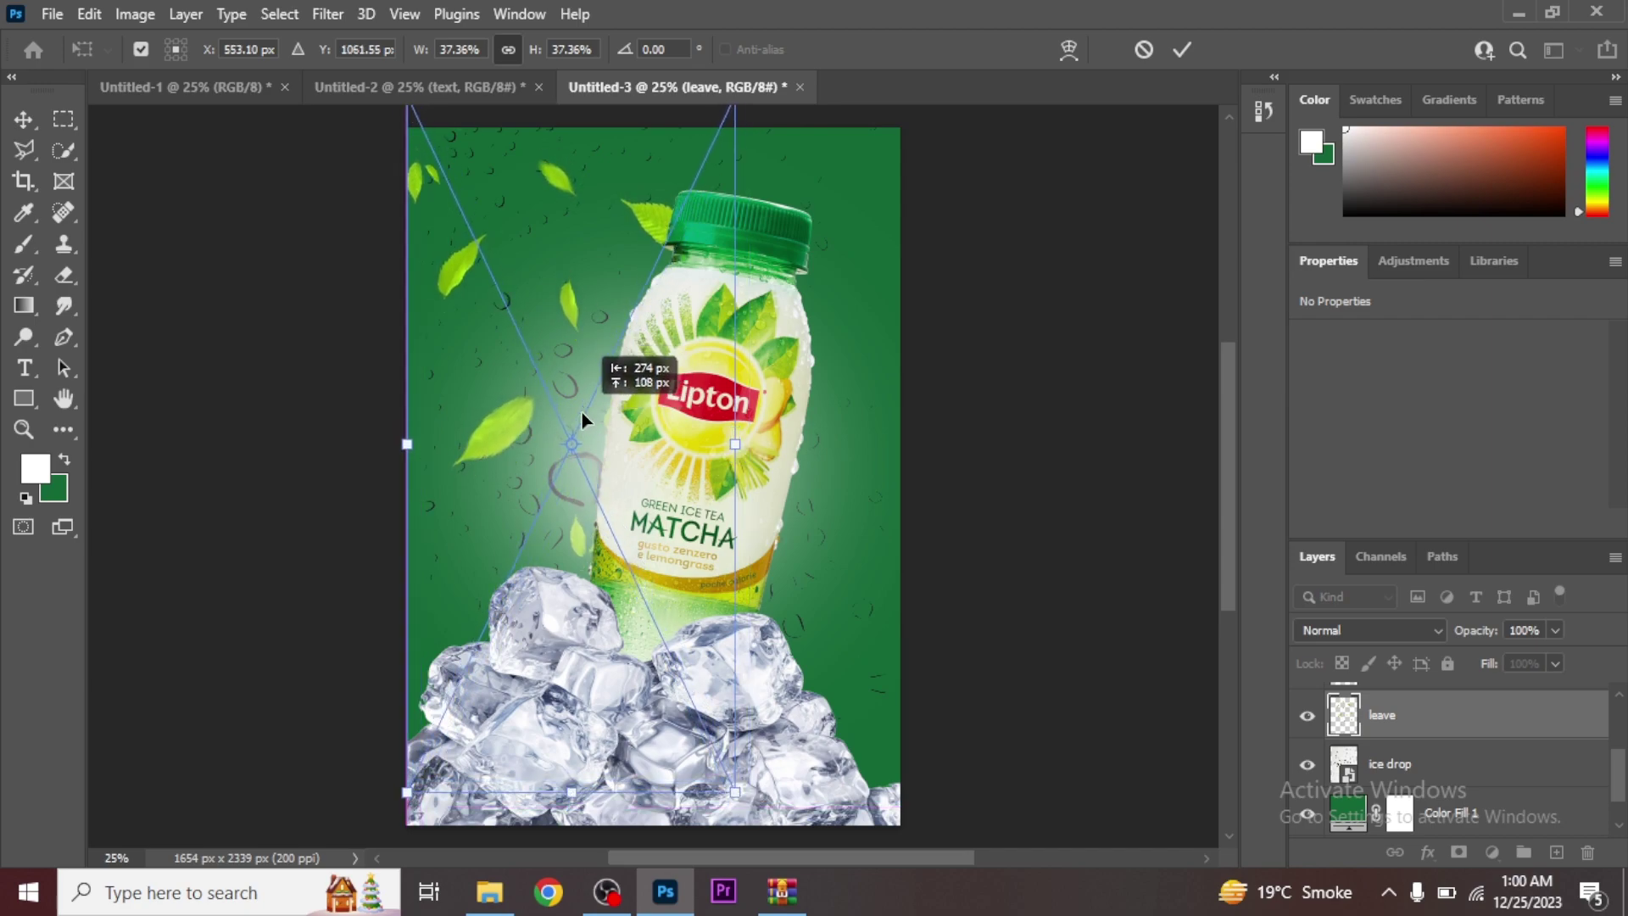
text(5)
key(Return)
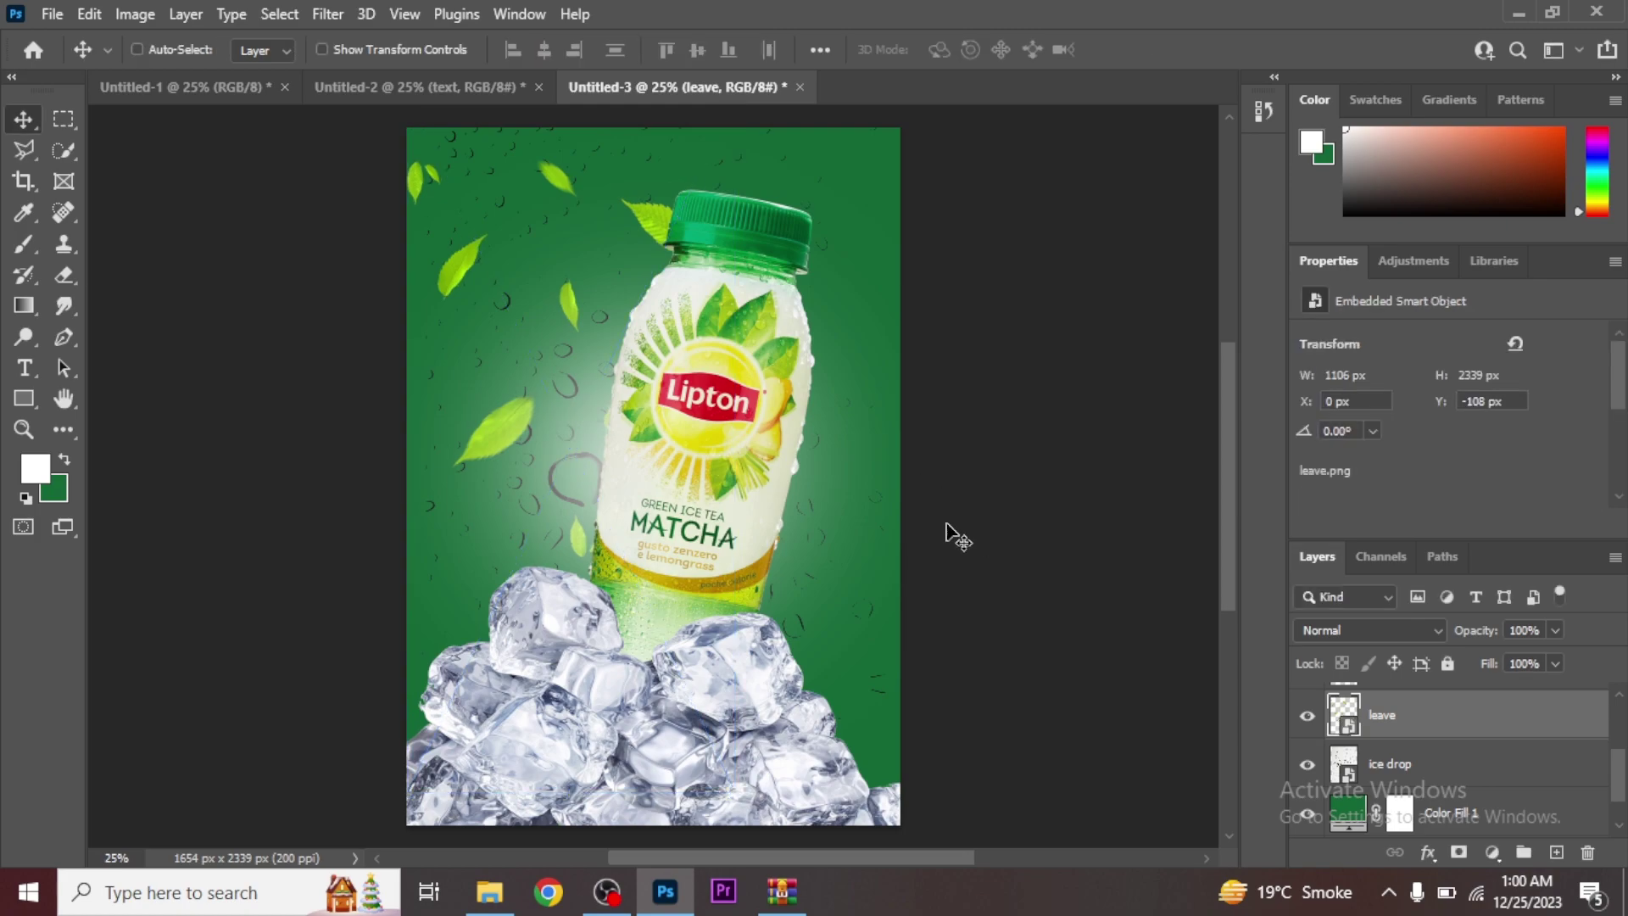
click(1306, 717)
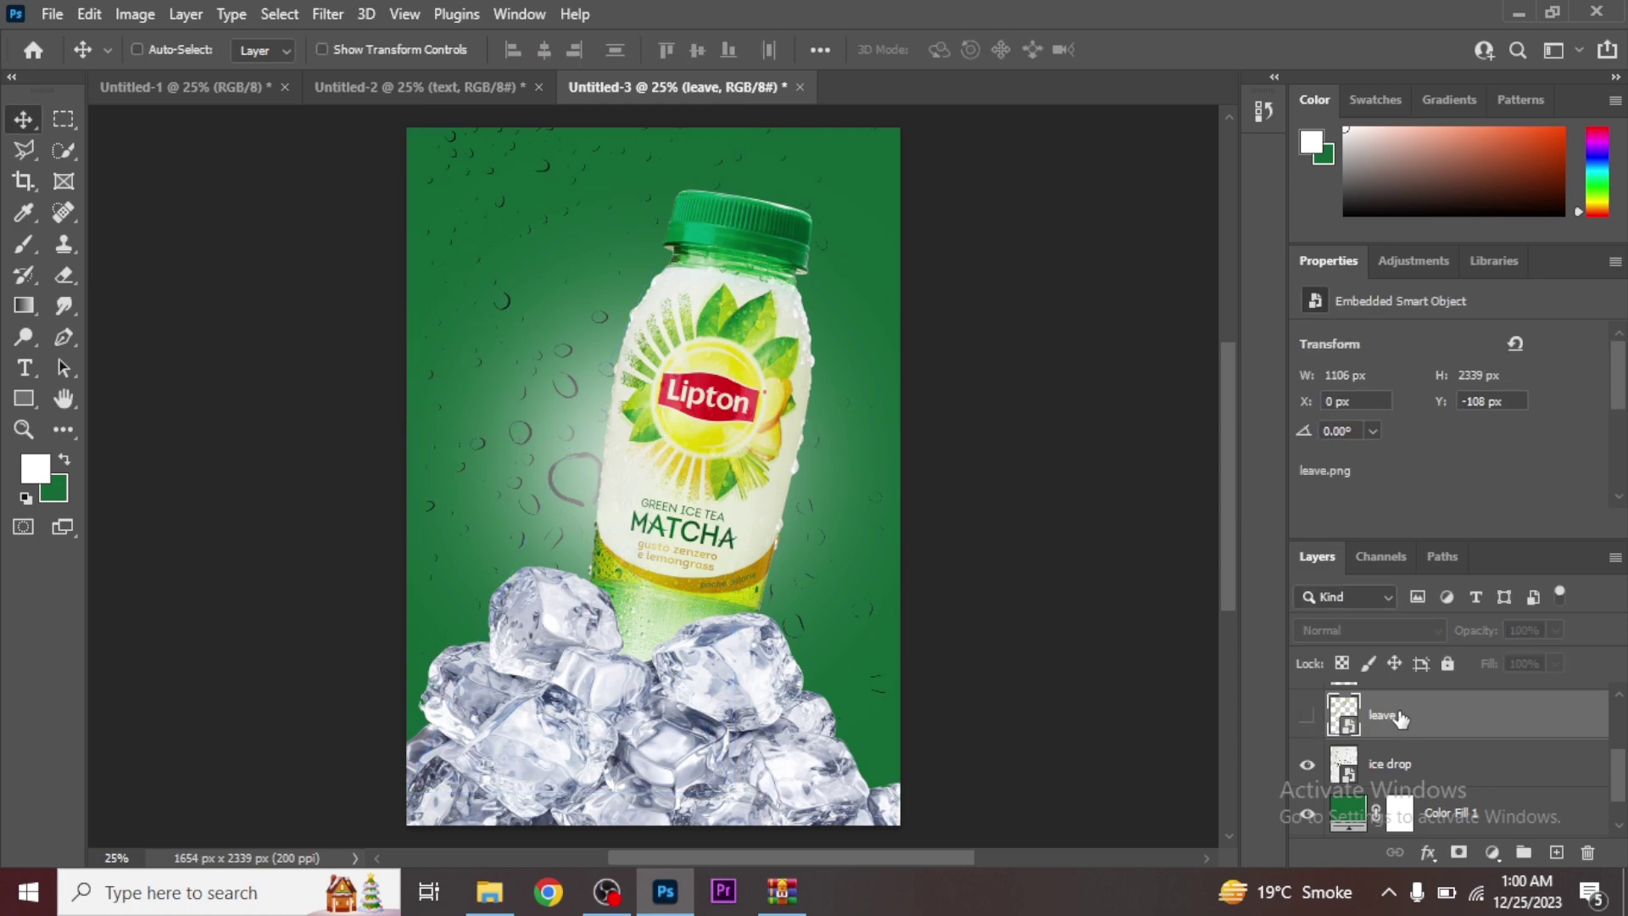
click(1306, 717)
Step: Duplicate the leaves, flip the copy vertically on the right side, and merge both layers
mouse_move(1391, 727)
mouse_down()
mouse_move(1579, 852)
mouse_move(1556, 852)
mouse_up()
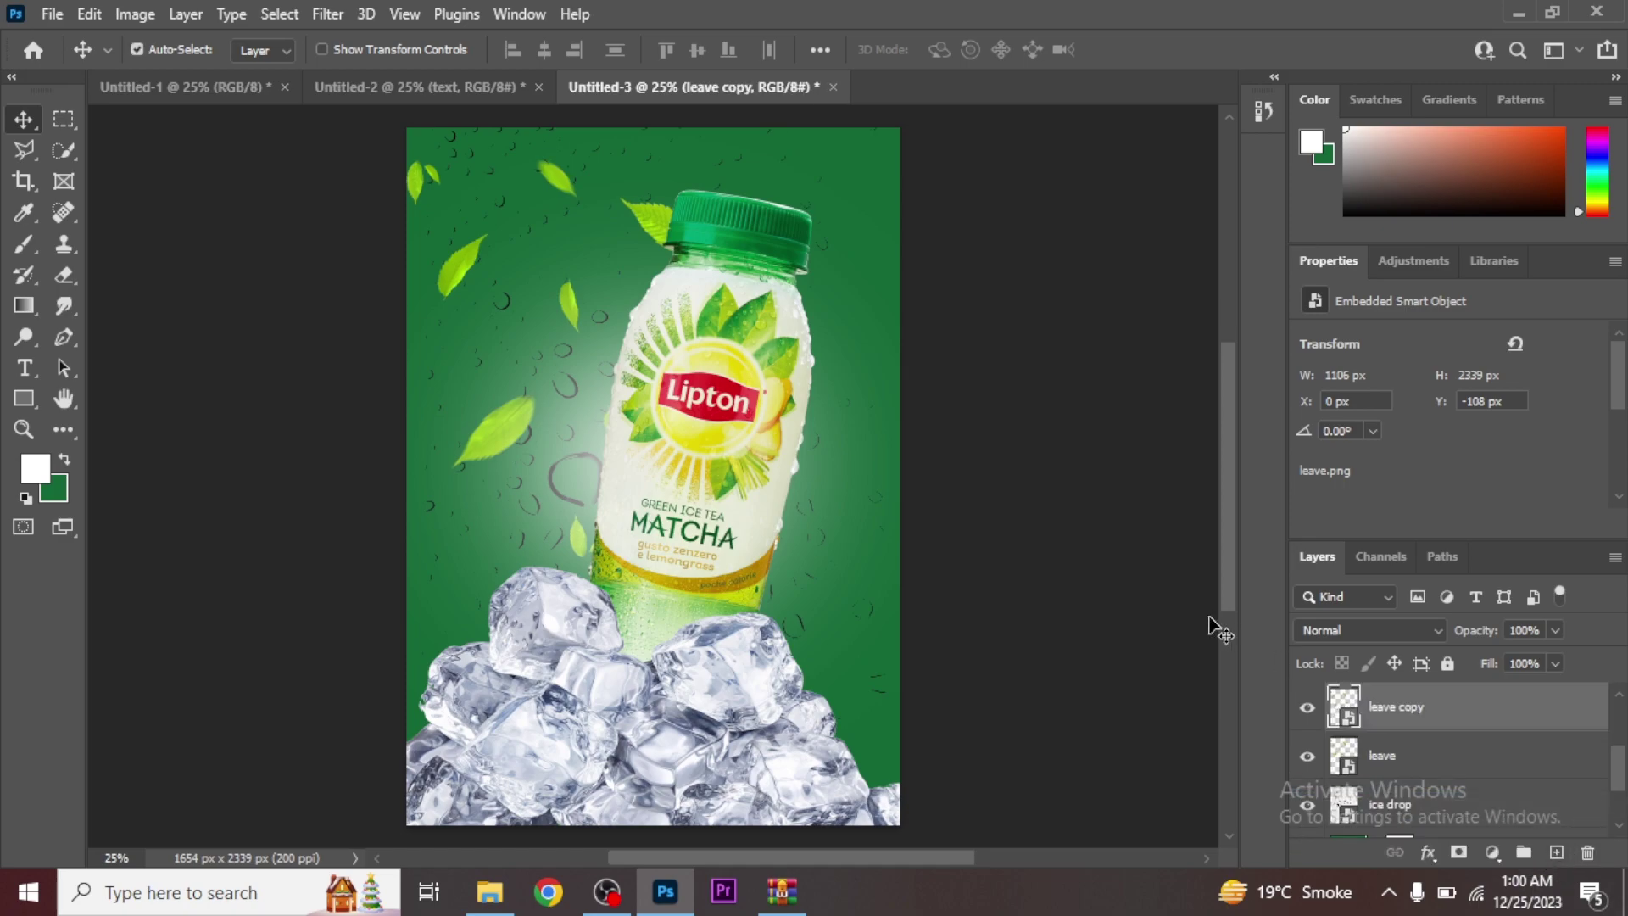
key(ctrl+t)
right_click(593, 343)
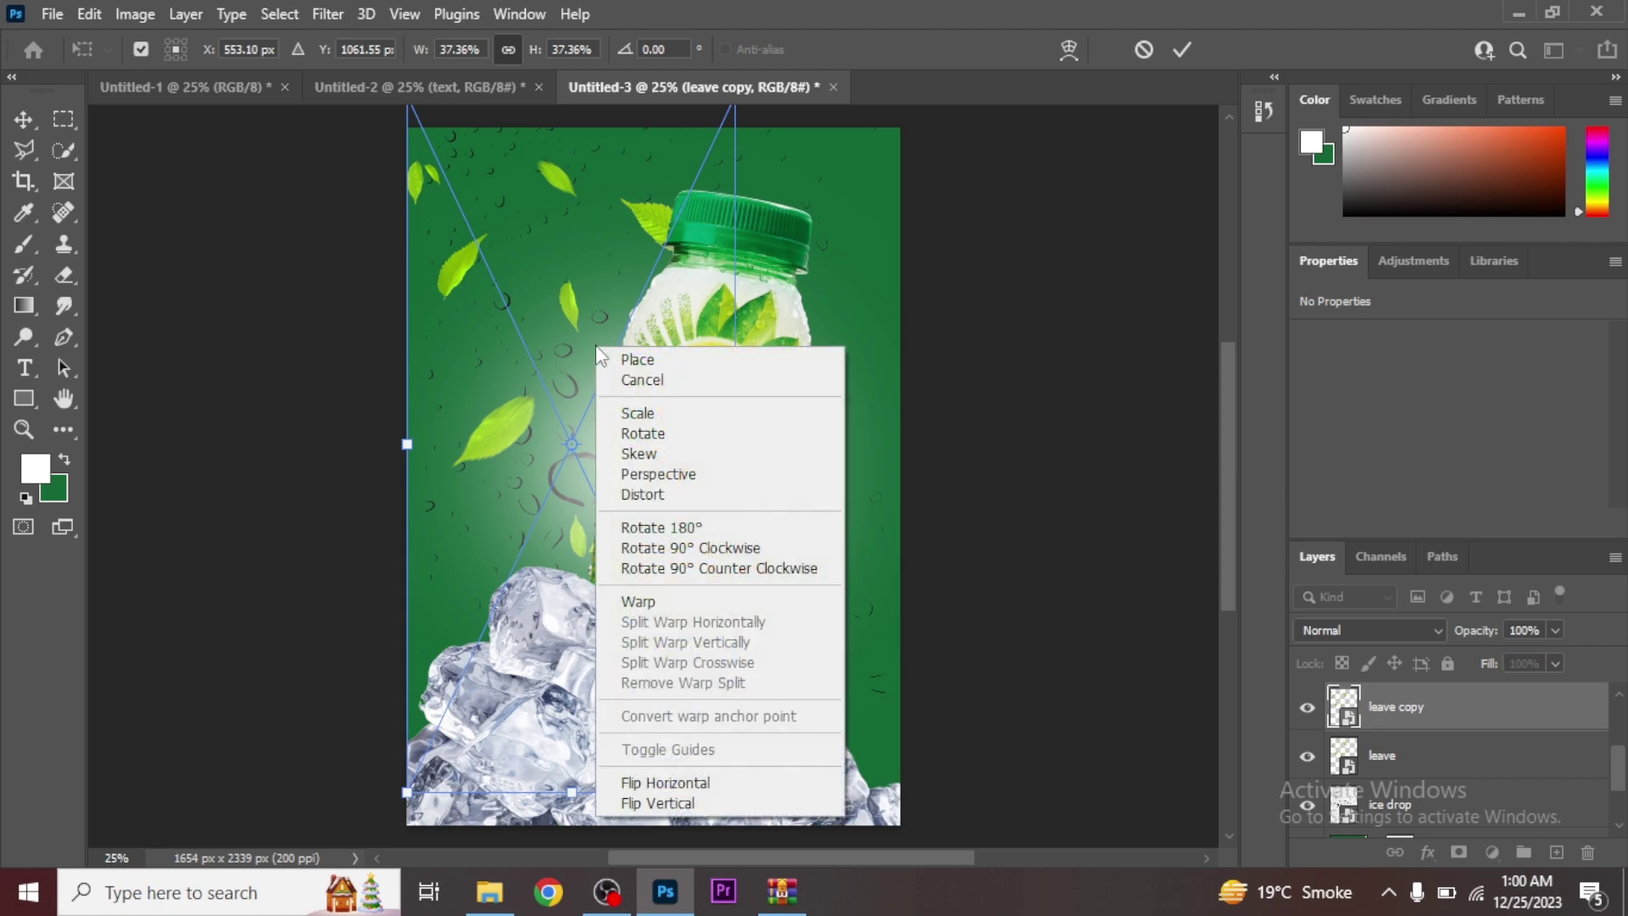
click(708, 803)
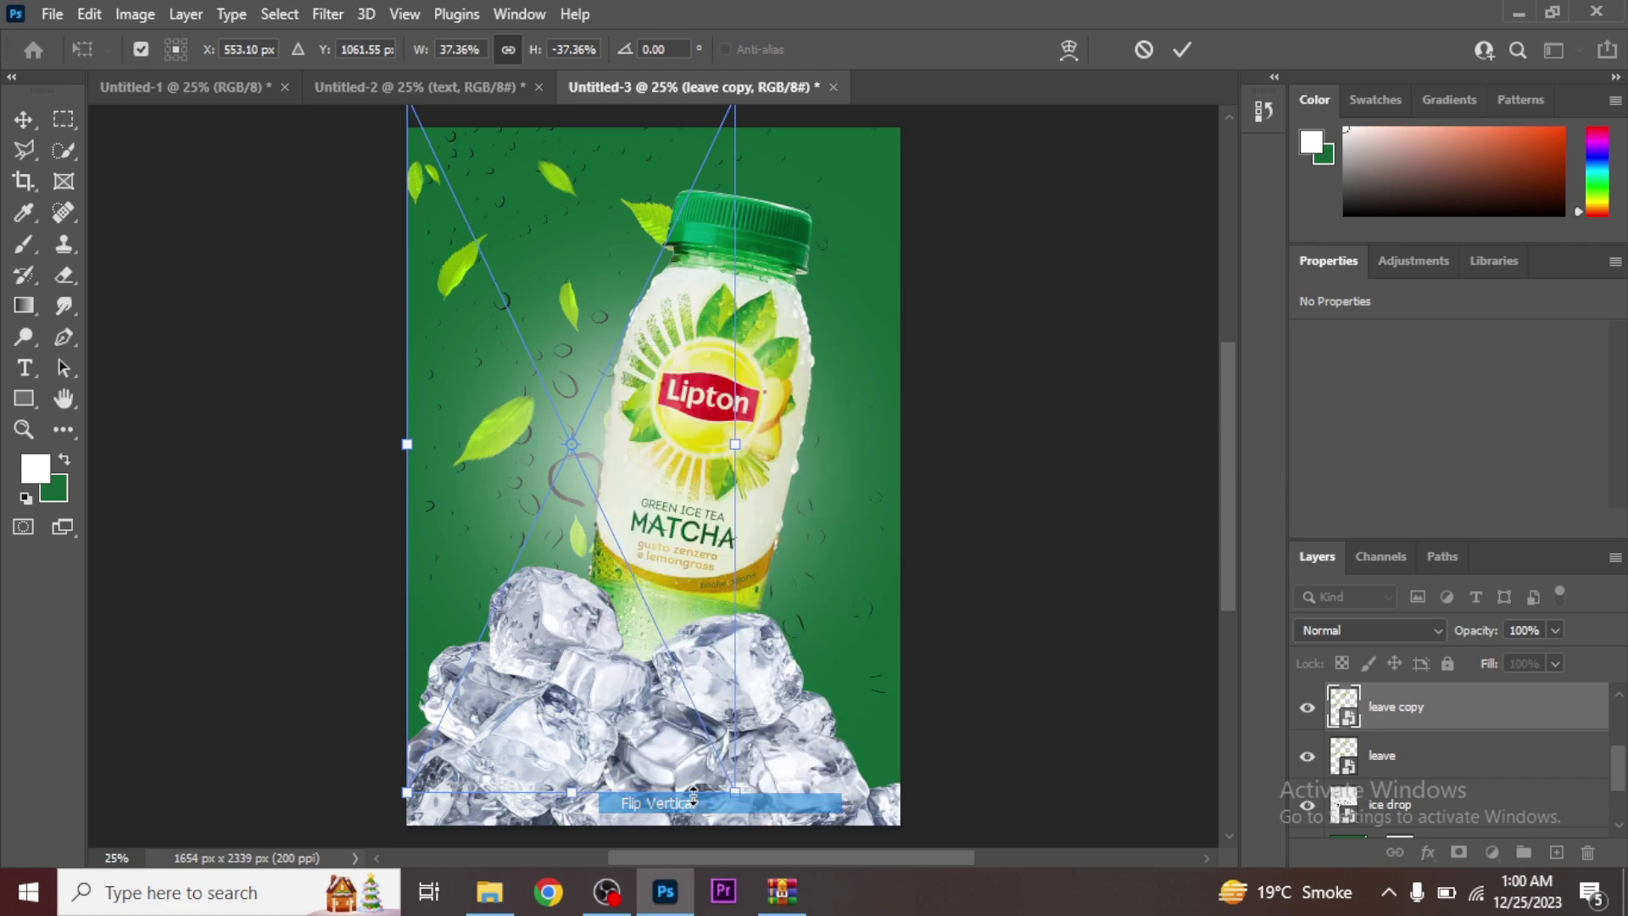
mouse_move(646, 441)
mouse_down()
mouse_move(721, 439)
mouse_move(786, 499)
mouse_up()
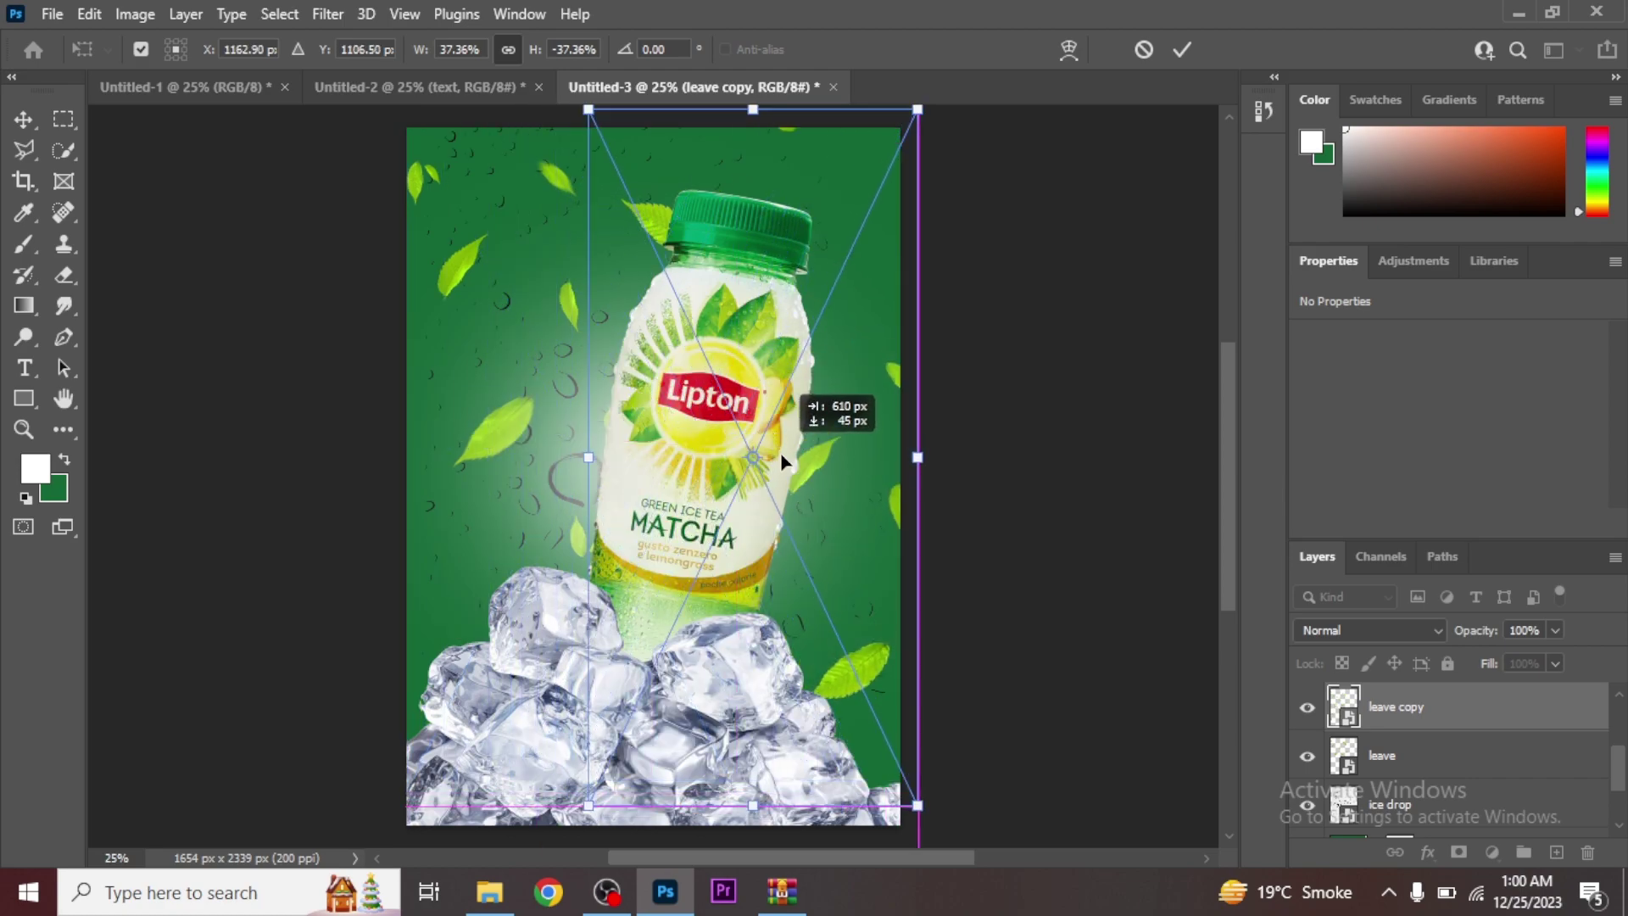
key(Return)
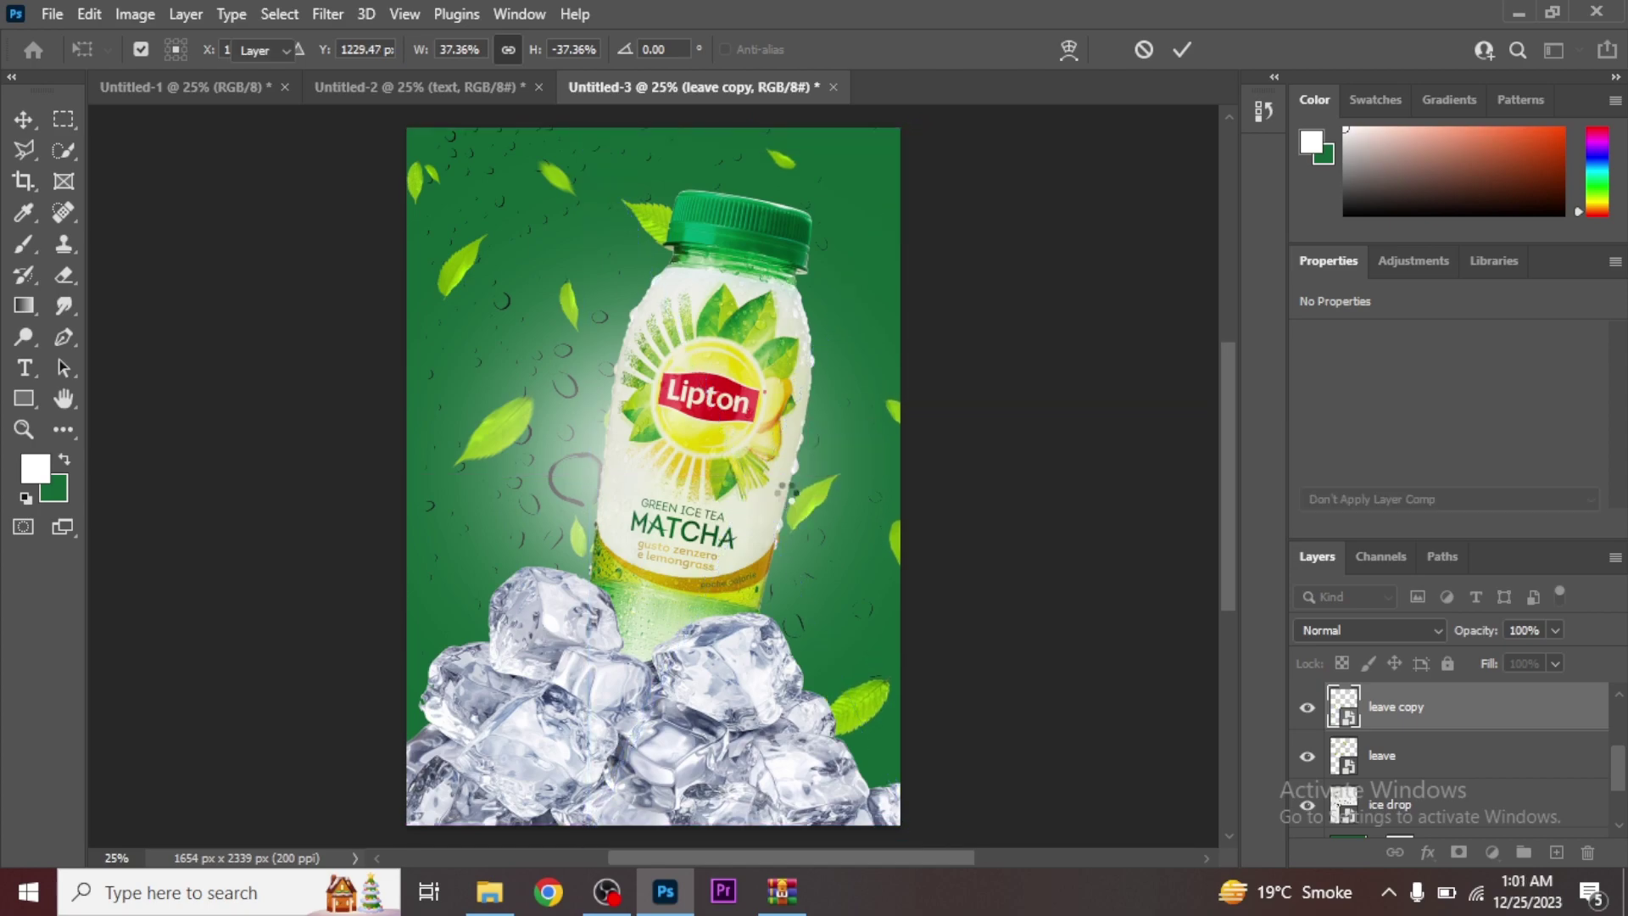
shift+click(1420, 749)
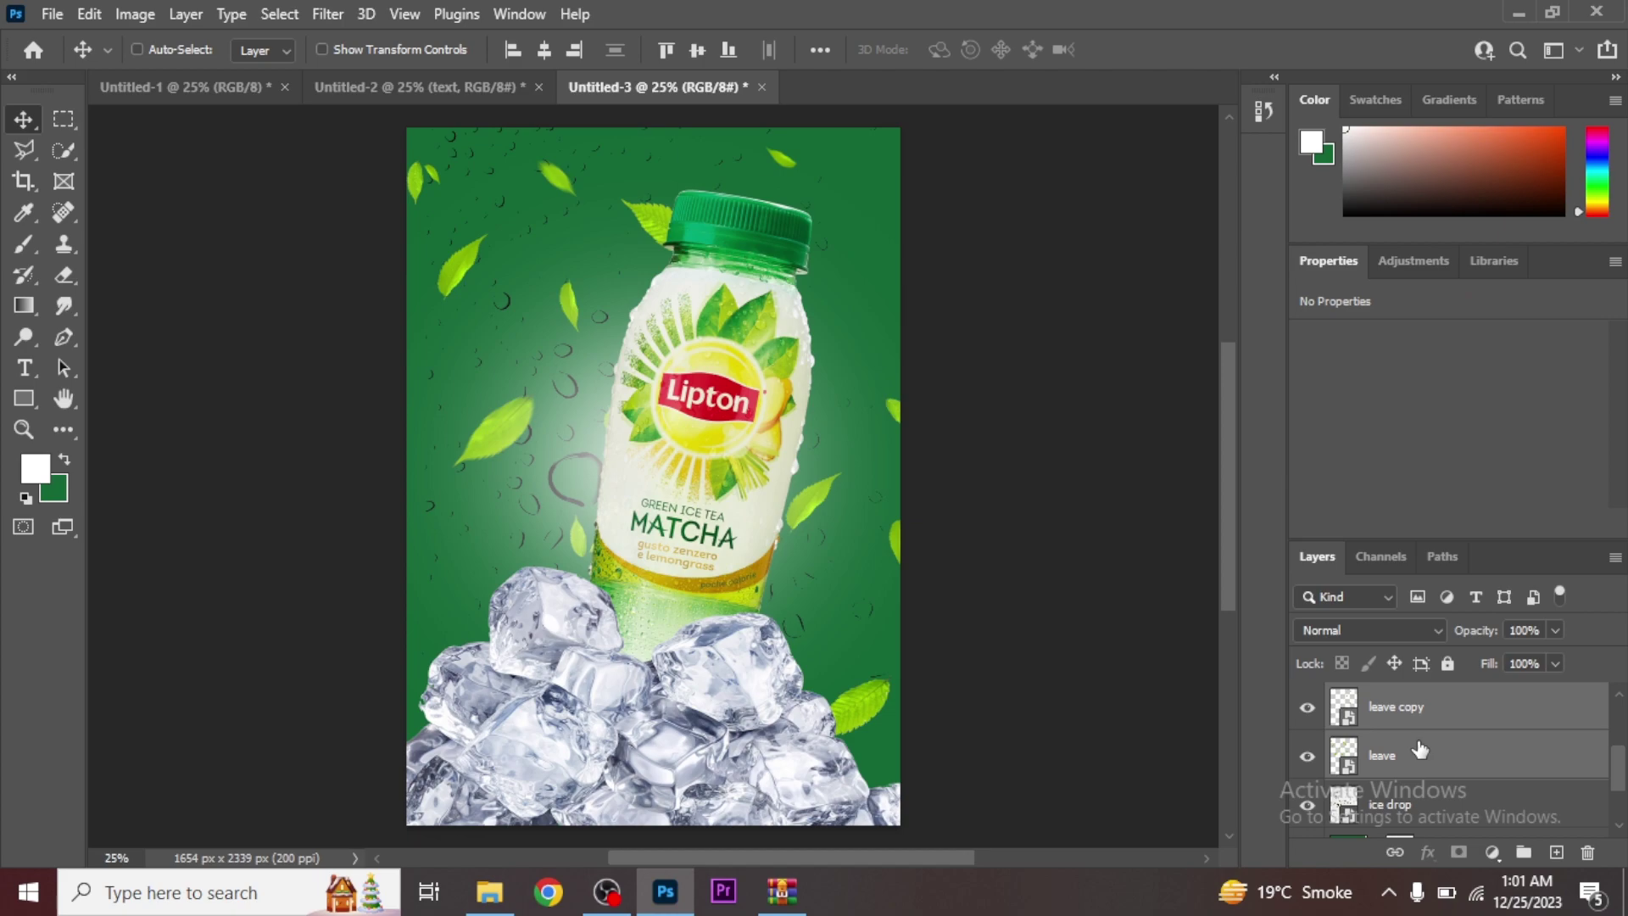
key(ctrl+e)
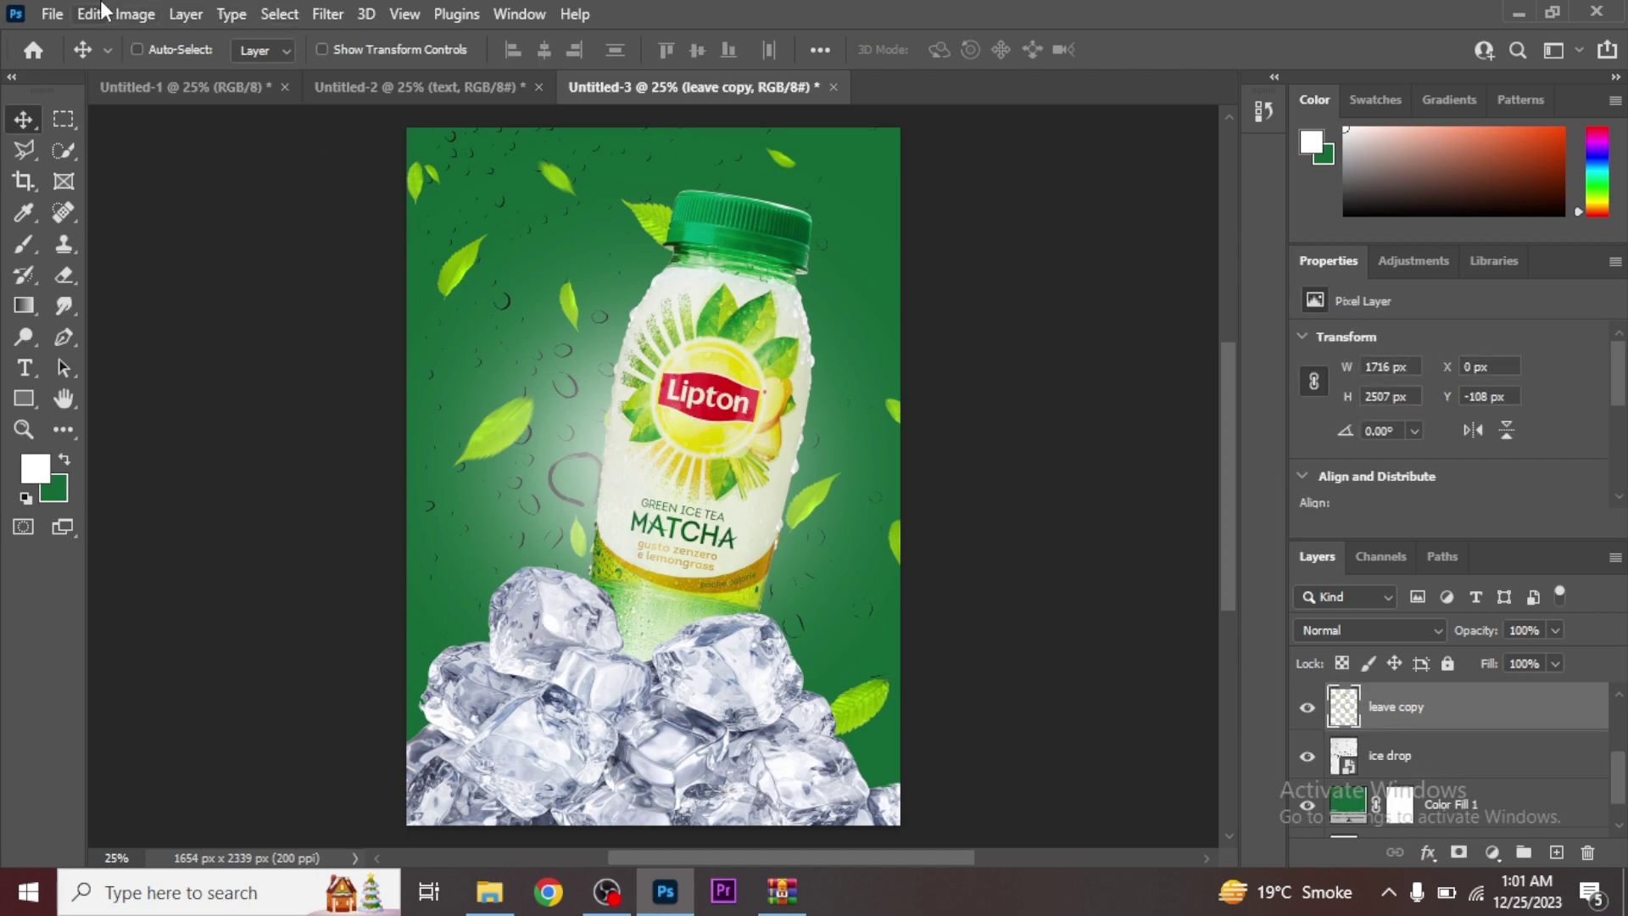
Step: Apply a 12.5-pixel Gaussian Blur to the merged leaves layer
click(327, 14)
mouse_move(381, 317)
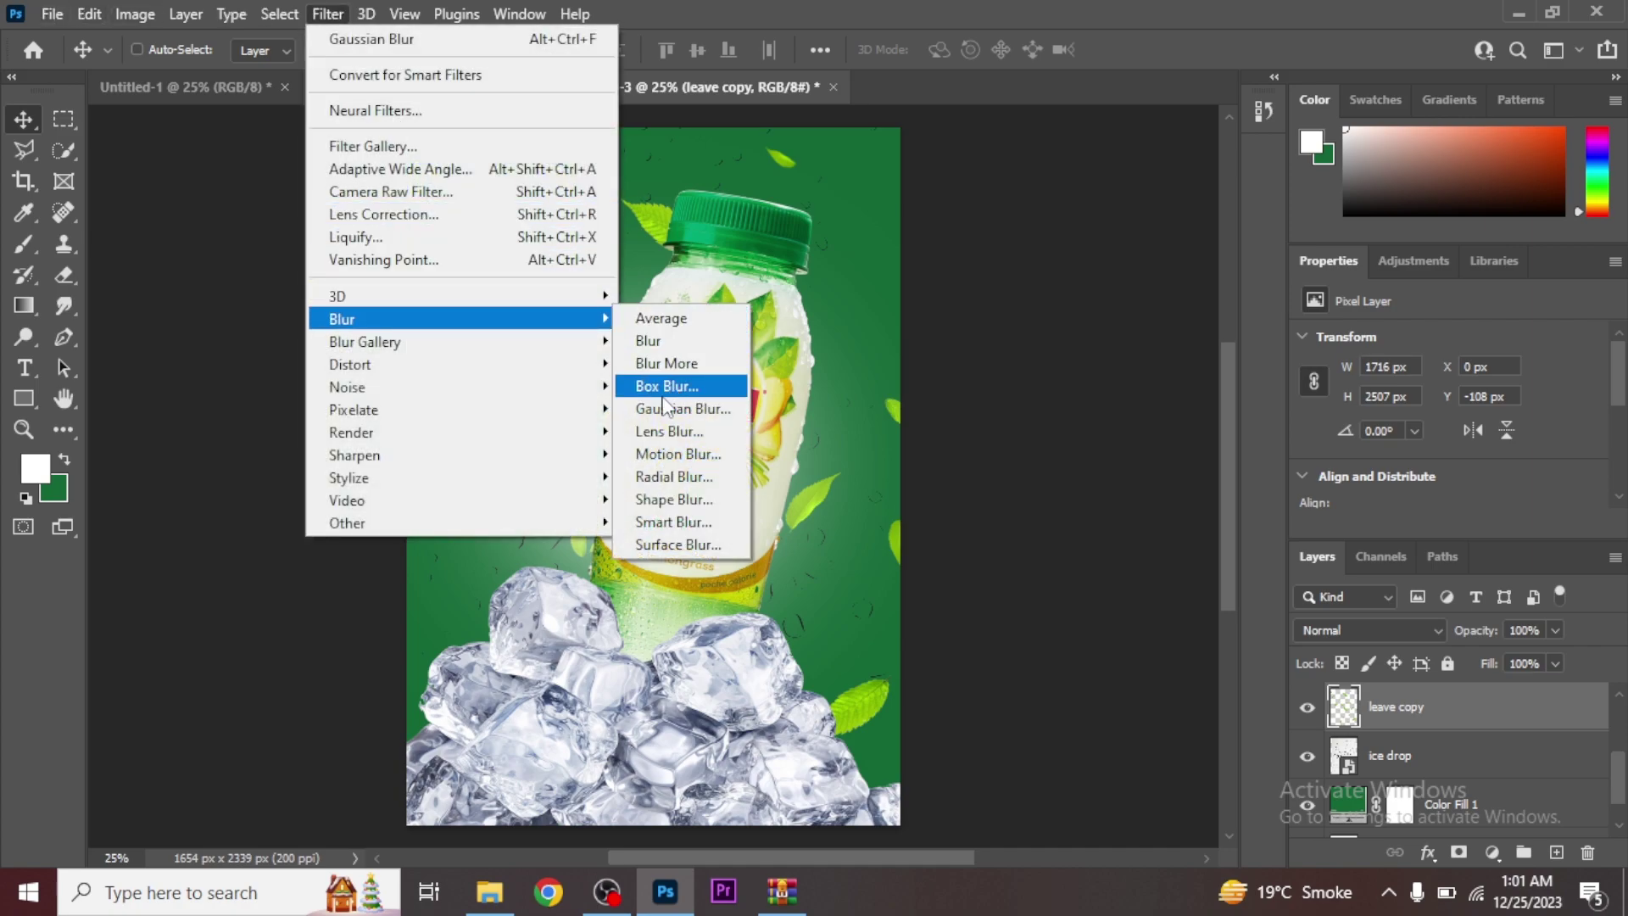
click(674, 408)
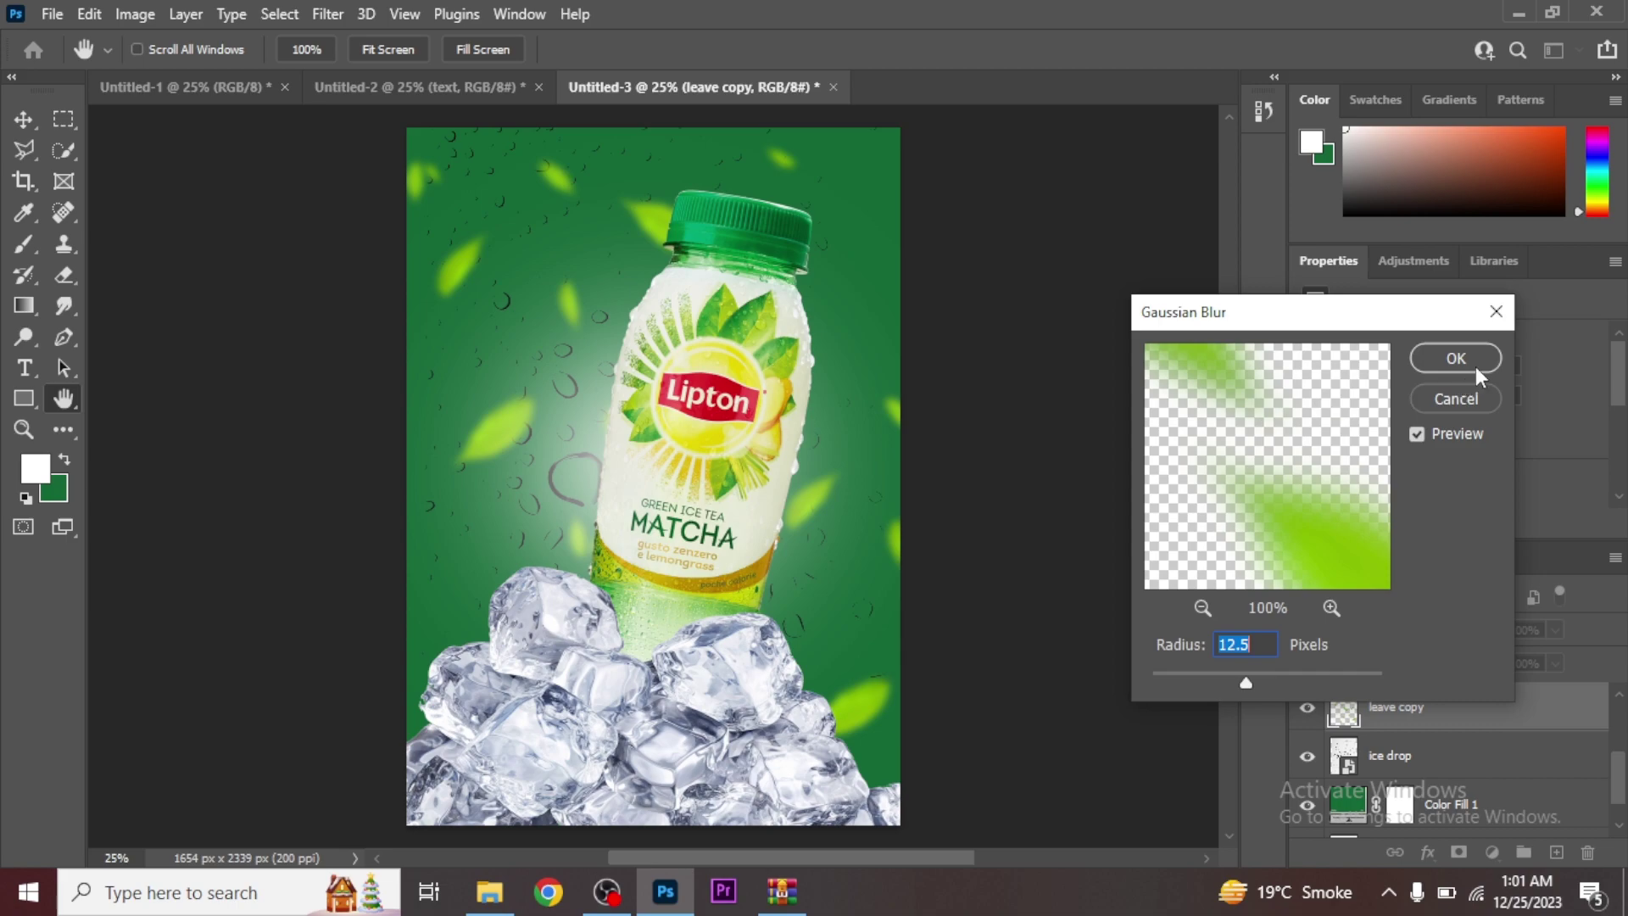
click(1479, 357)
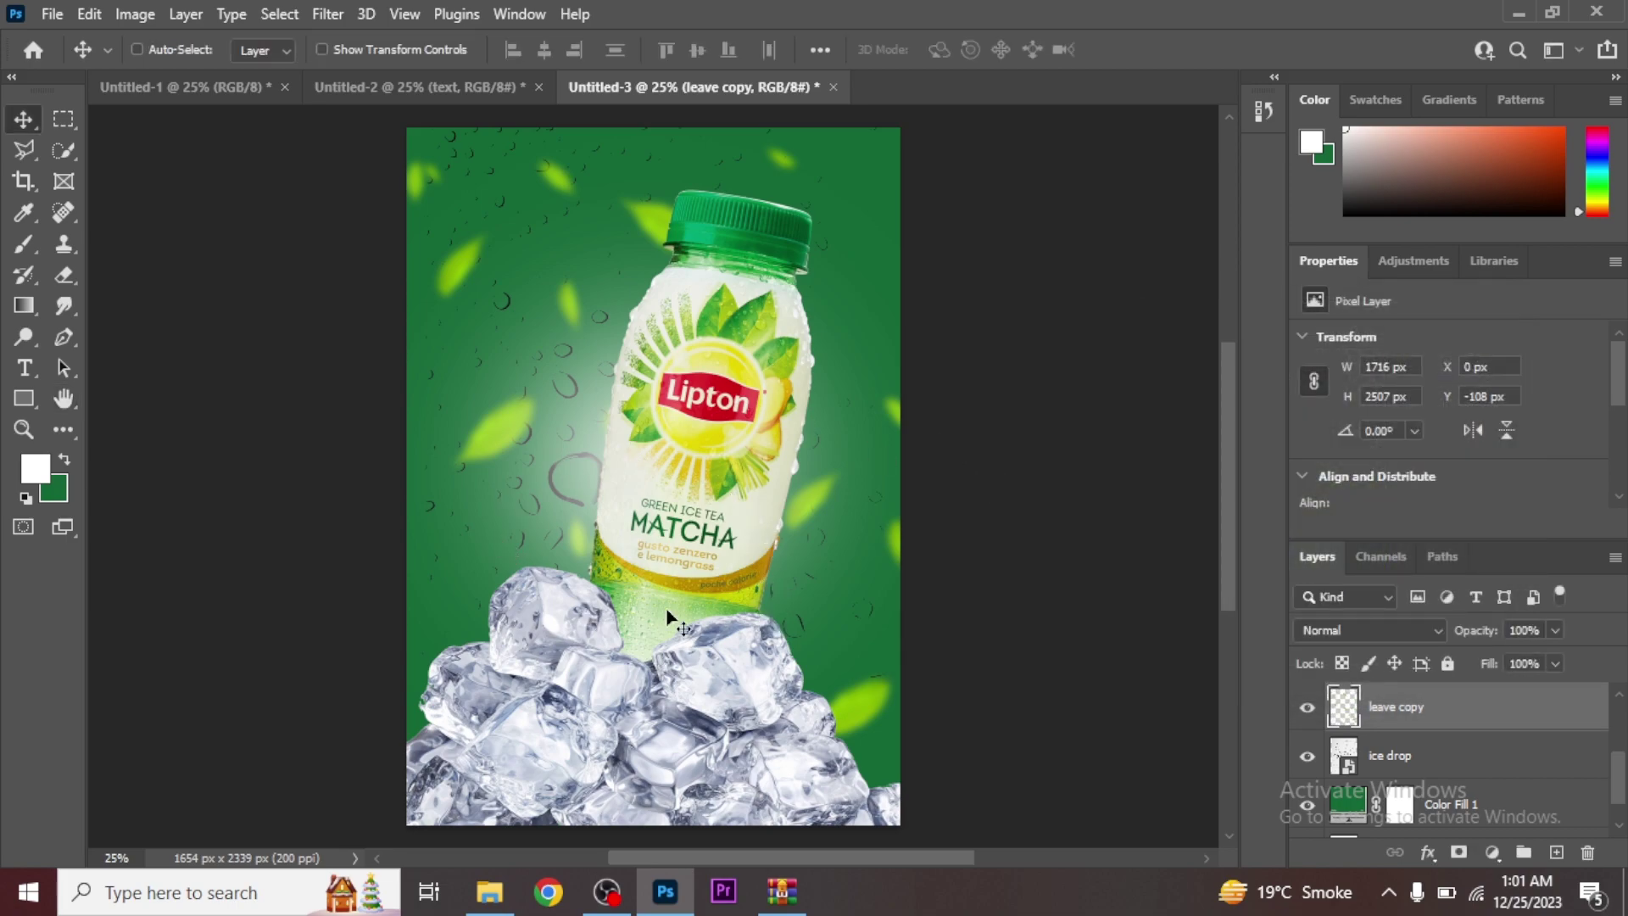
Step: Place d.png lemon slices in the upper left, enlarged to about 116%
click(489, 891)
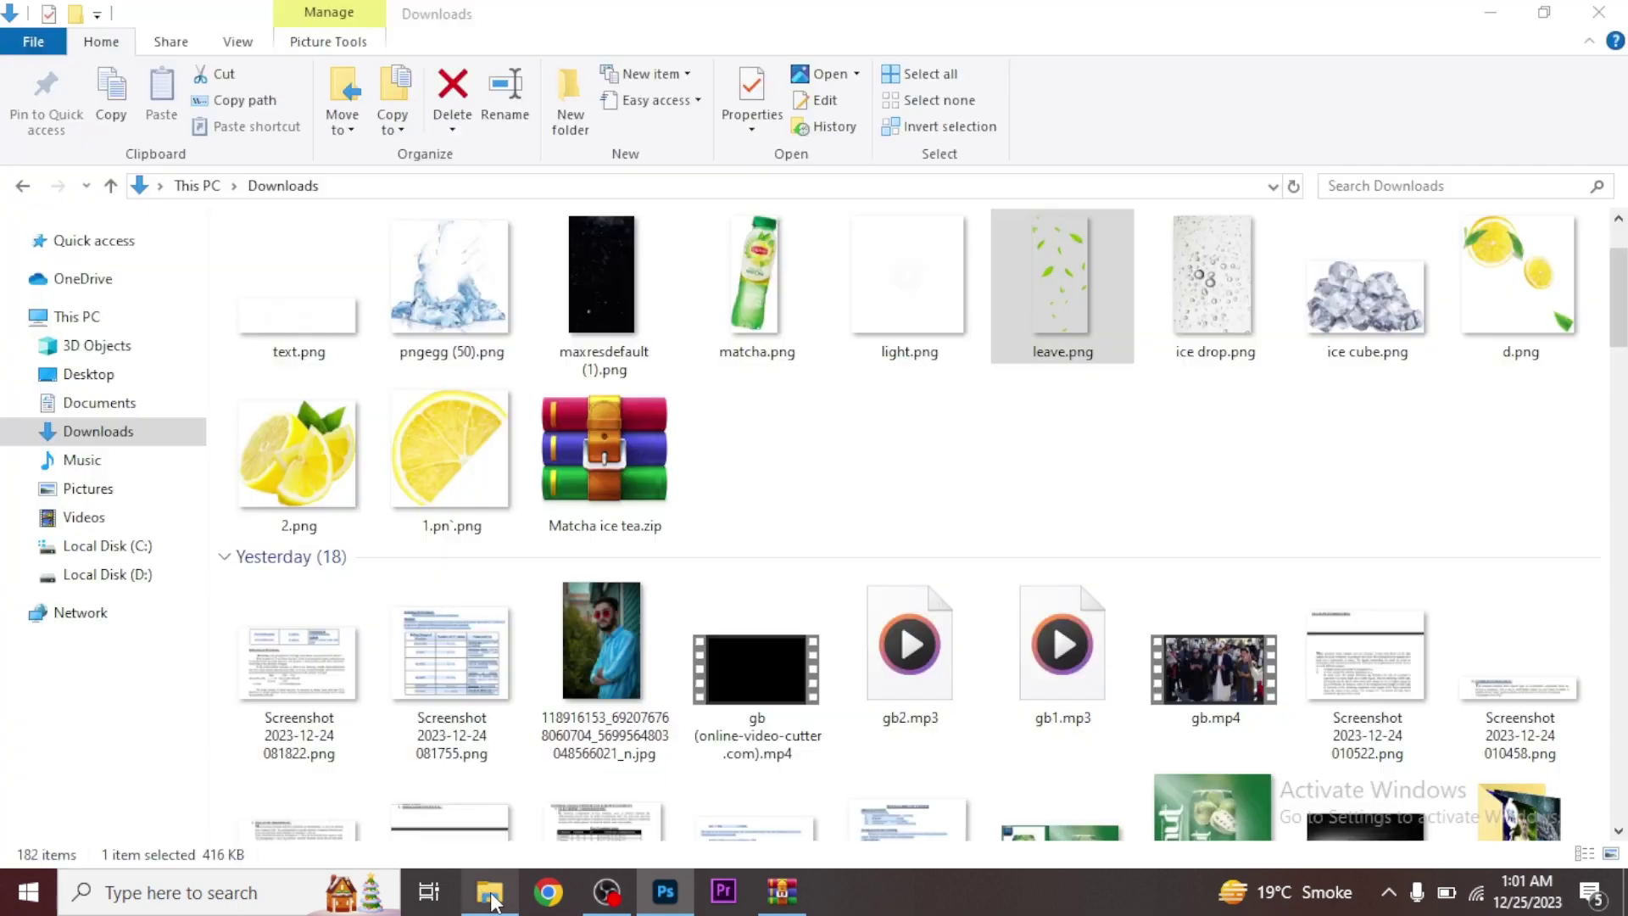
drag(1560, 280, 661, 897)
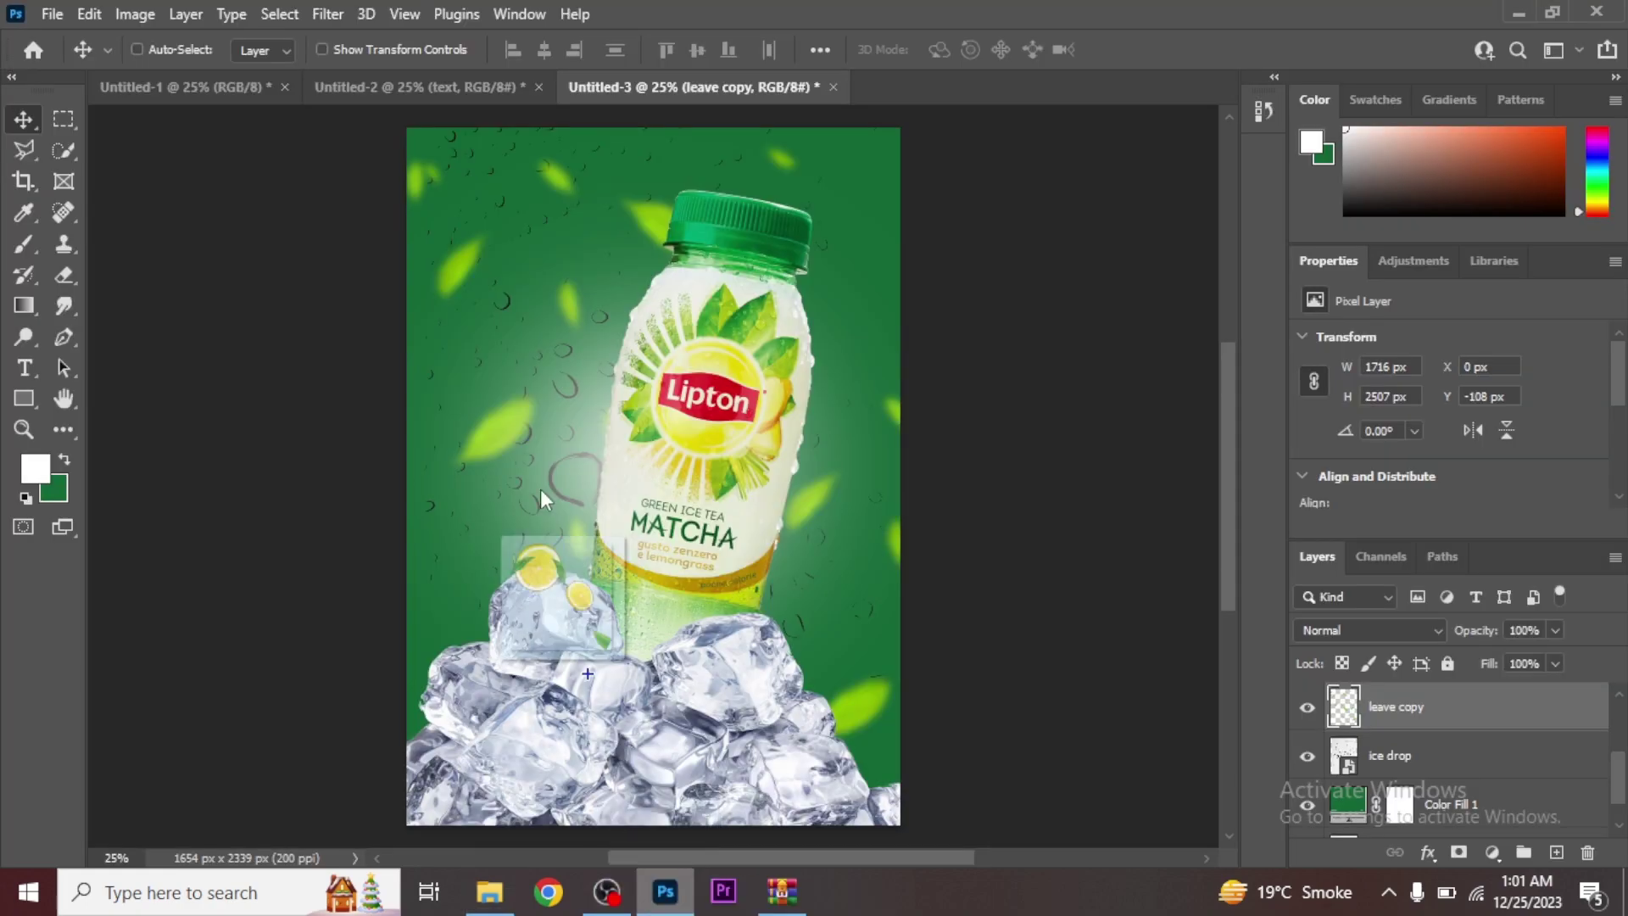
drag(660, 906, 509, 288)
drag(827, 424, 679, 313)
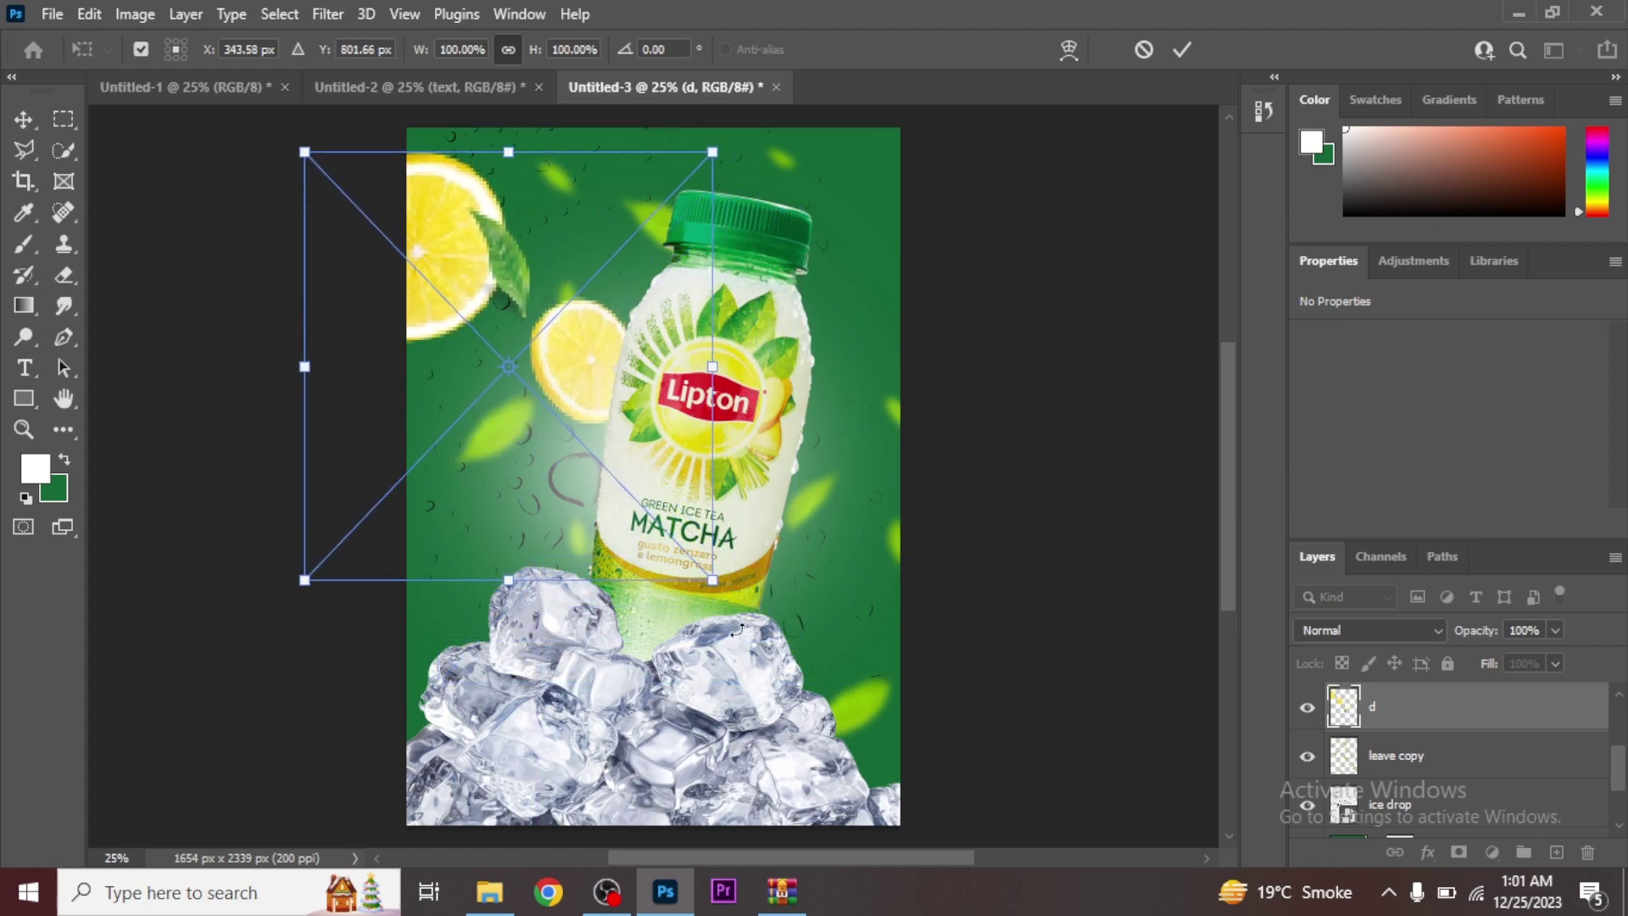
drag(719, 583, 780, 649)
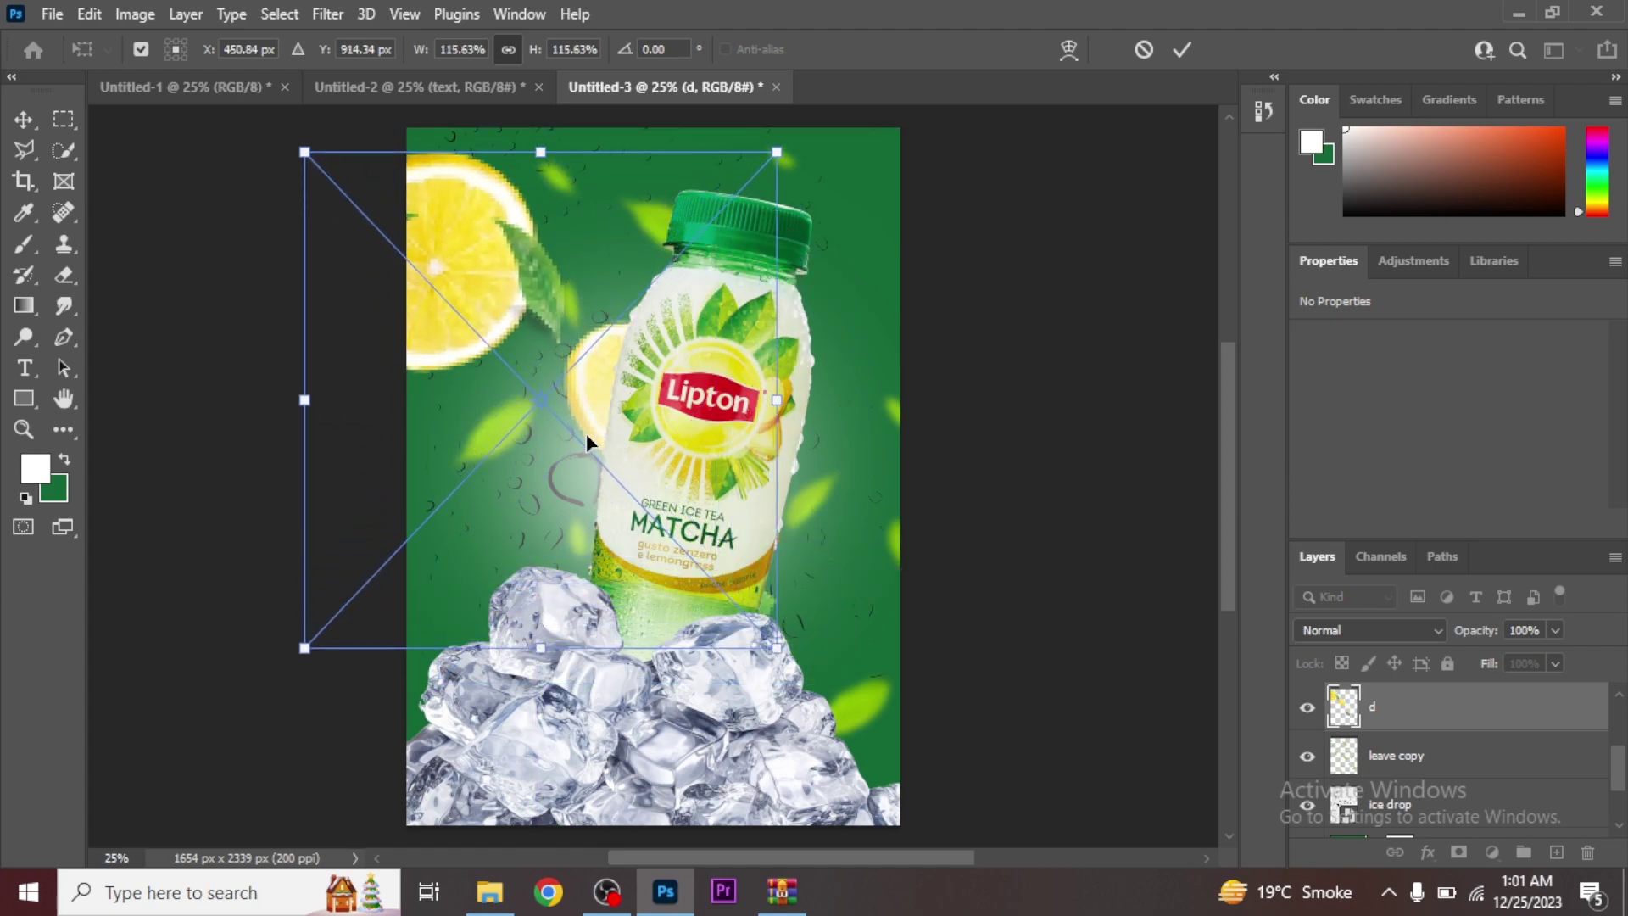
drag(593, 447, 563, 428)
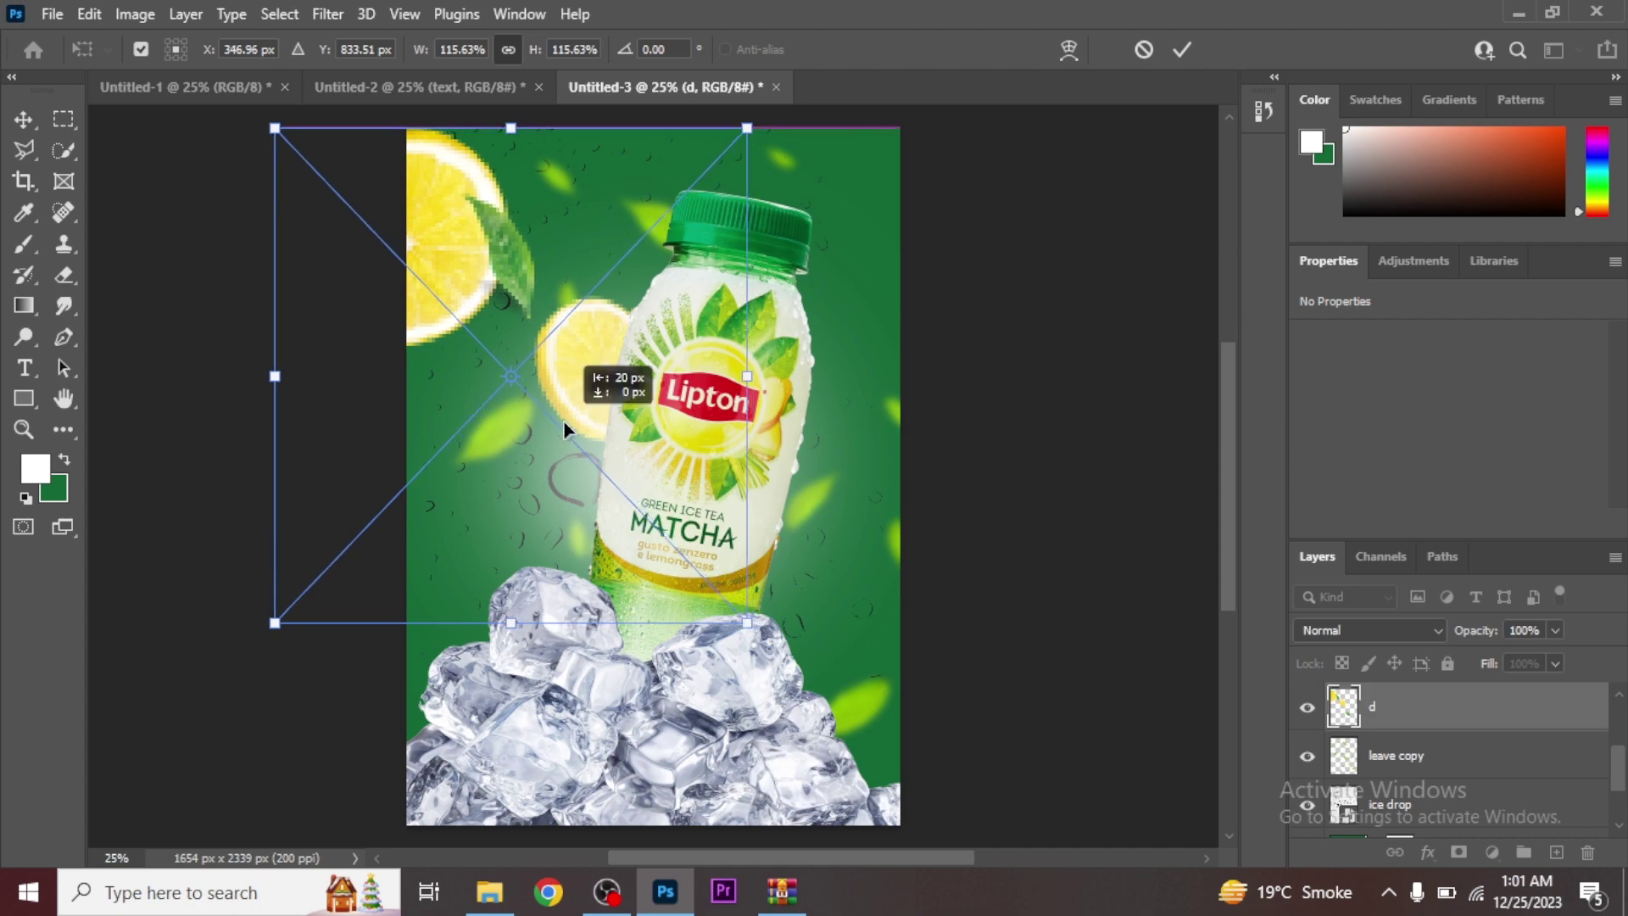
key(Return)
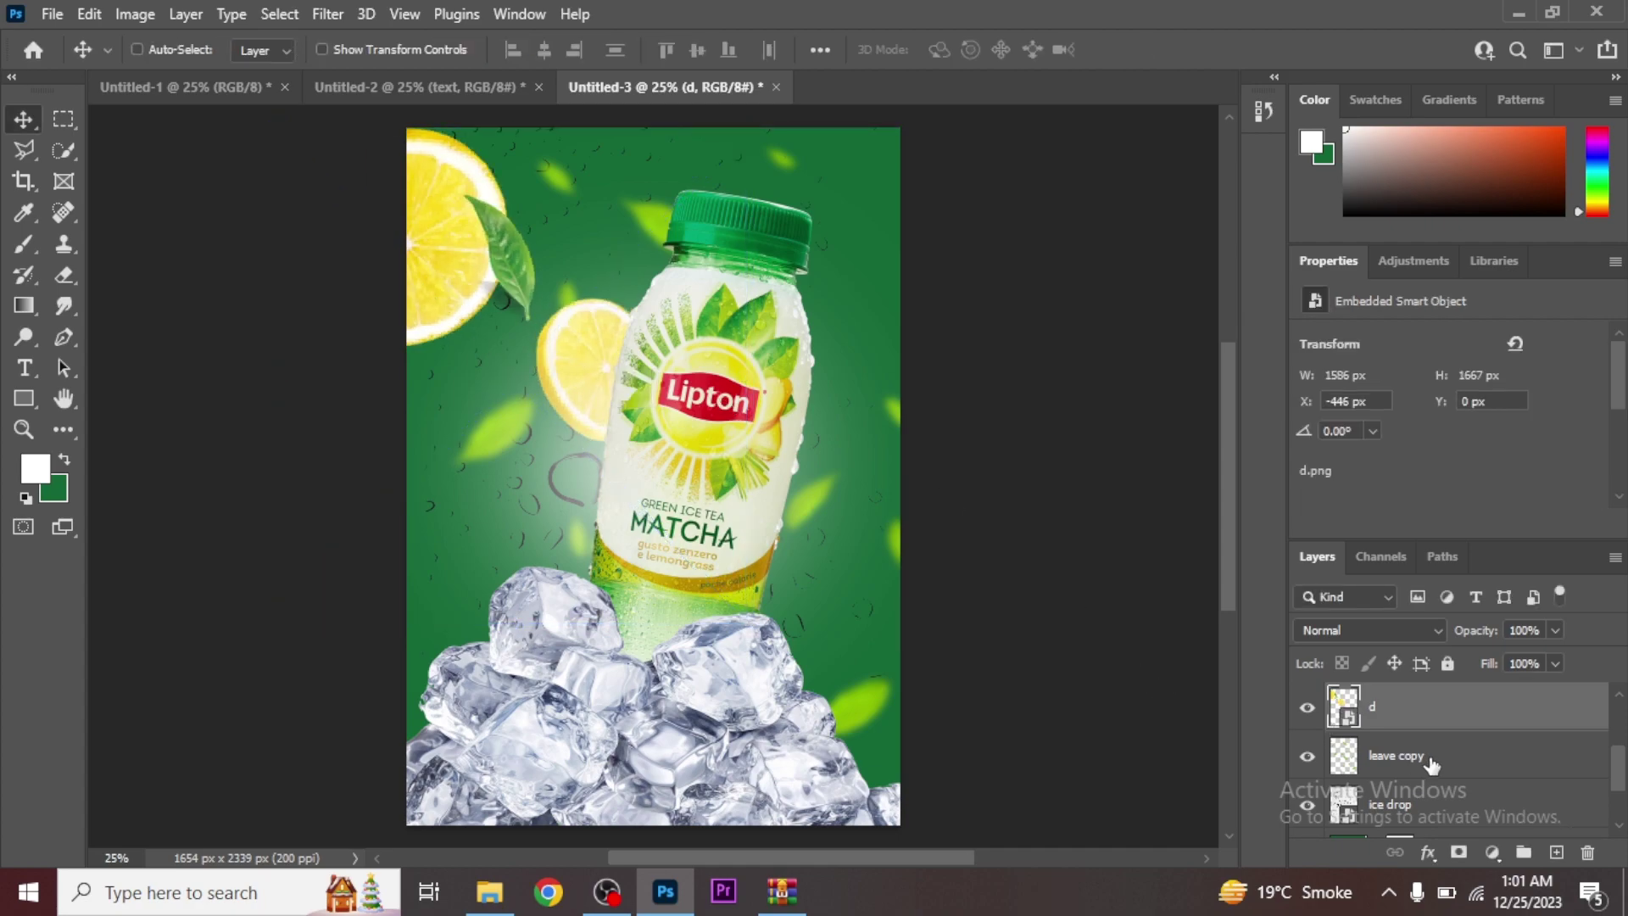
Step: Soften the lemon slices with a 12.5-pixel Gaussian Blur, then show Downloads
click(338, 14)
mouse_move(341, 319)
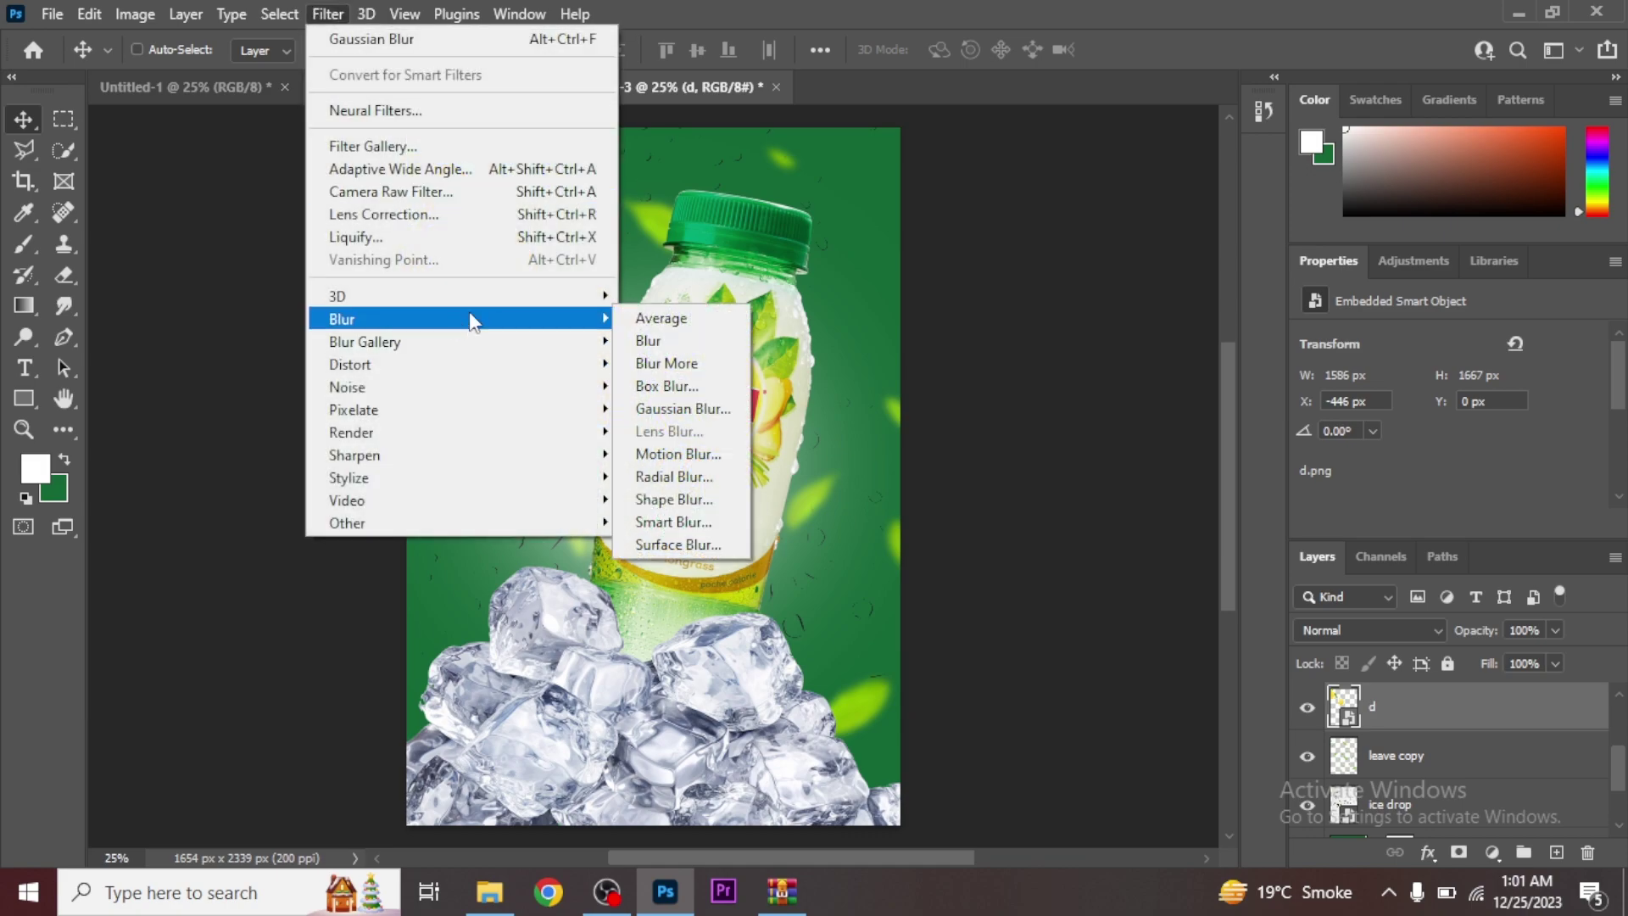
click(747, 408)
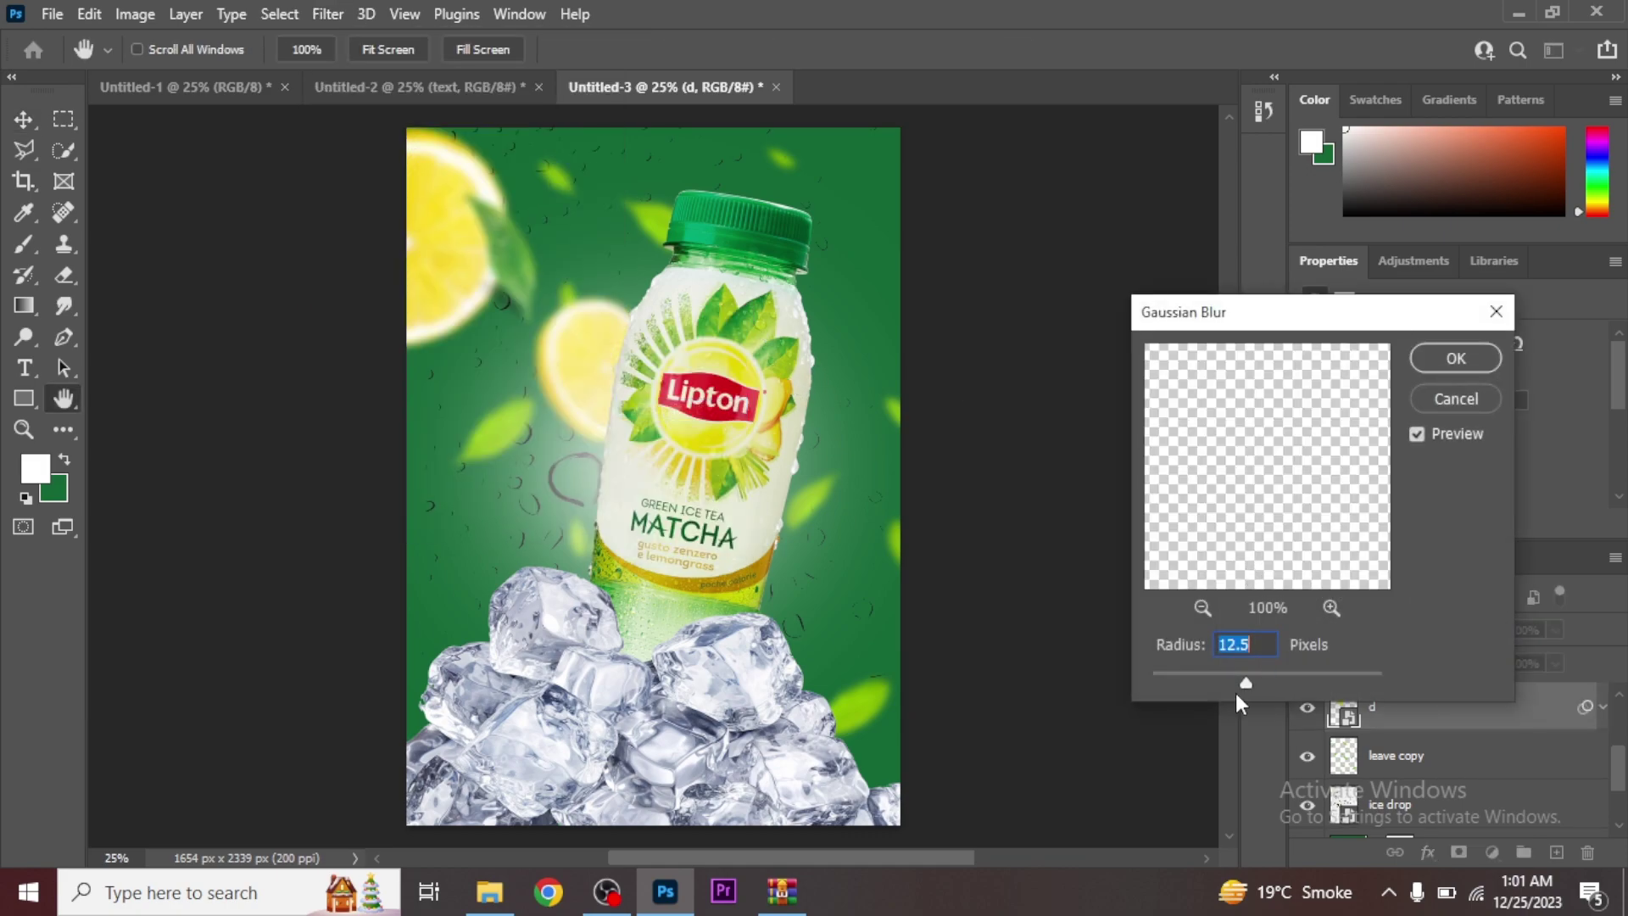
drag(1253, 685, 1247, 683)
click(1452, 365)
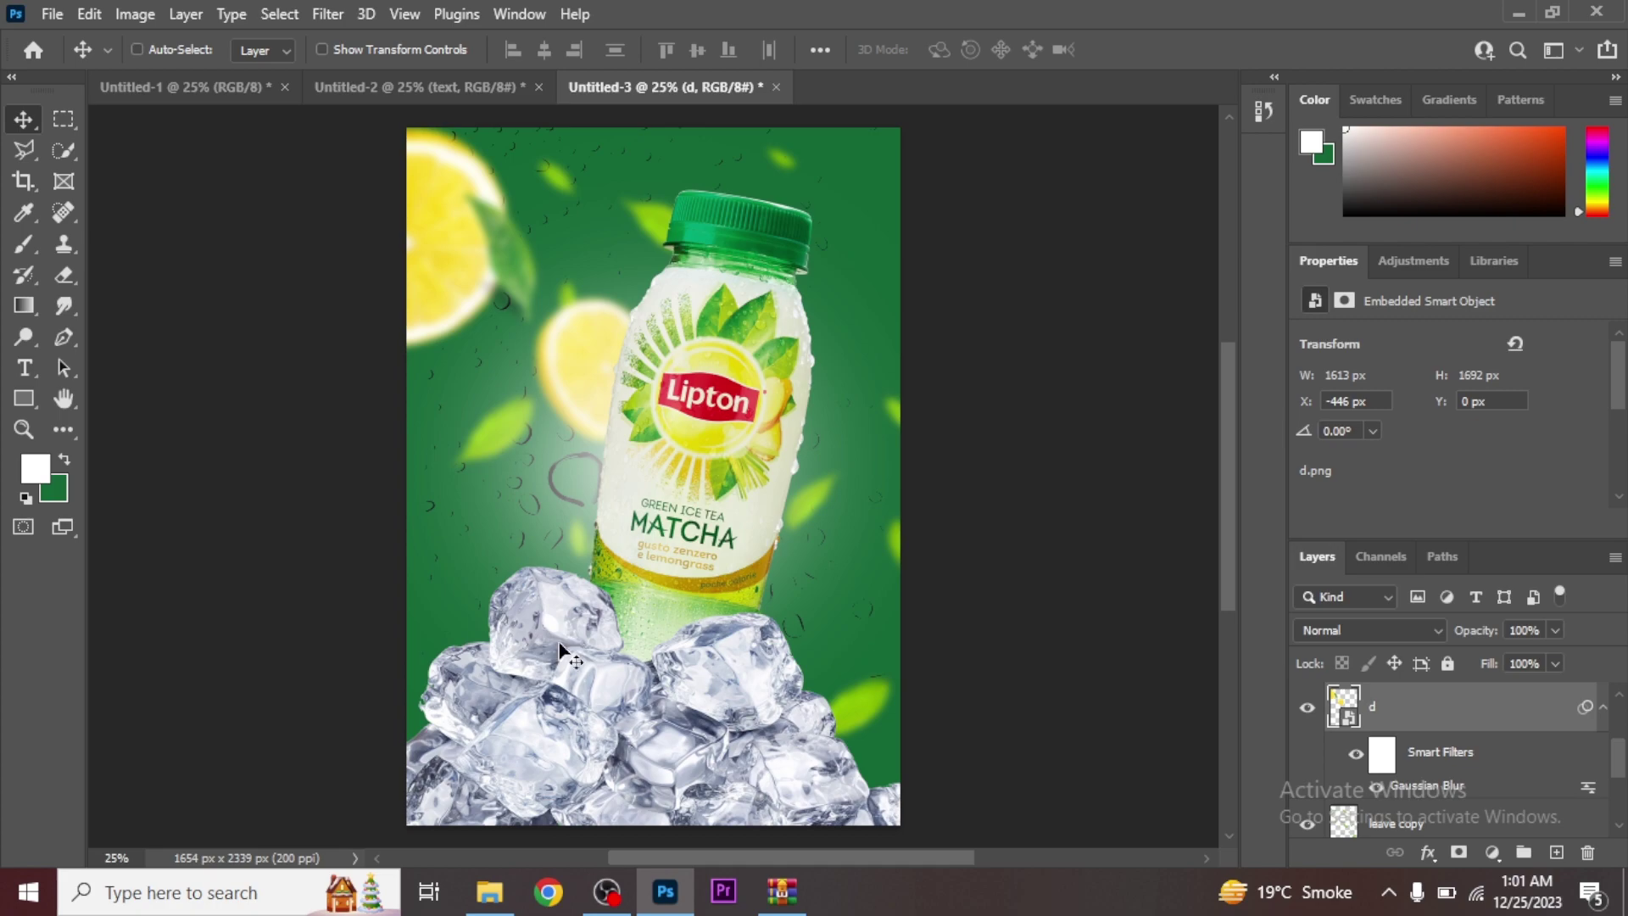
click(490, 892)
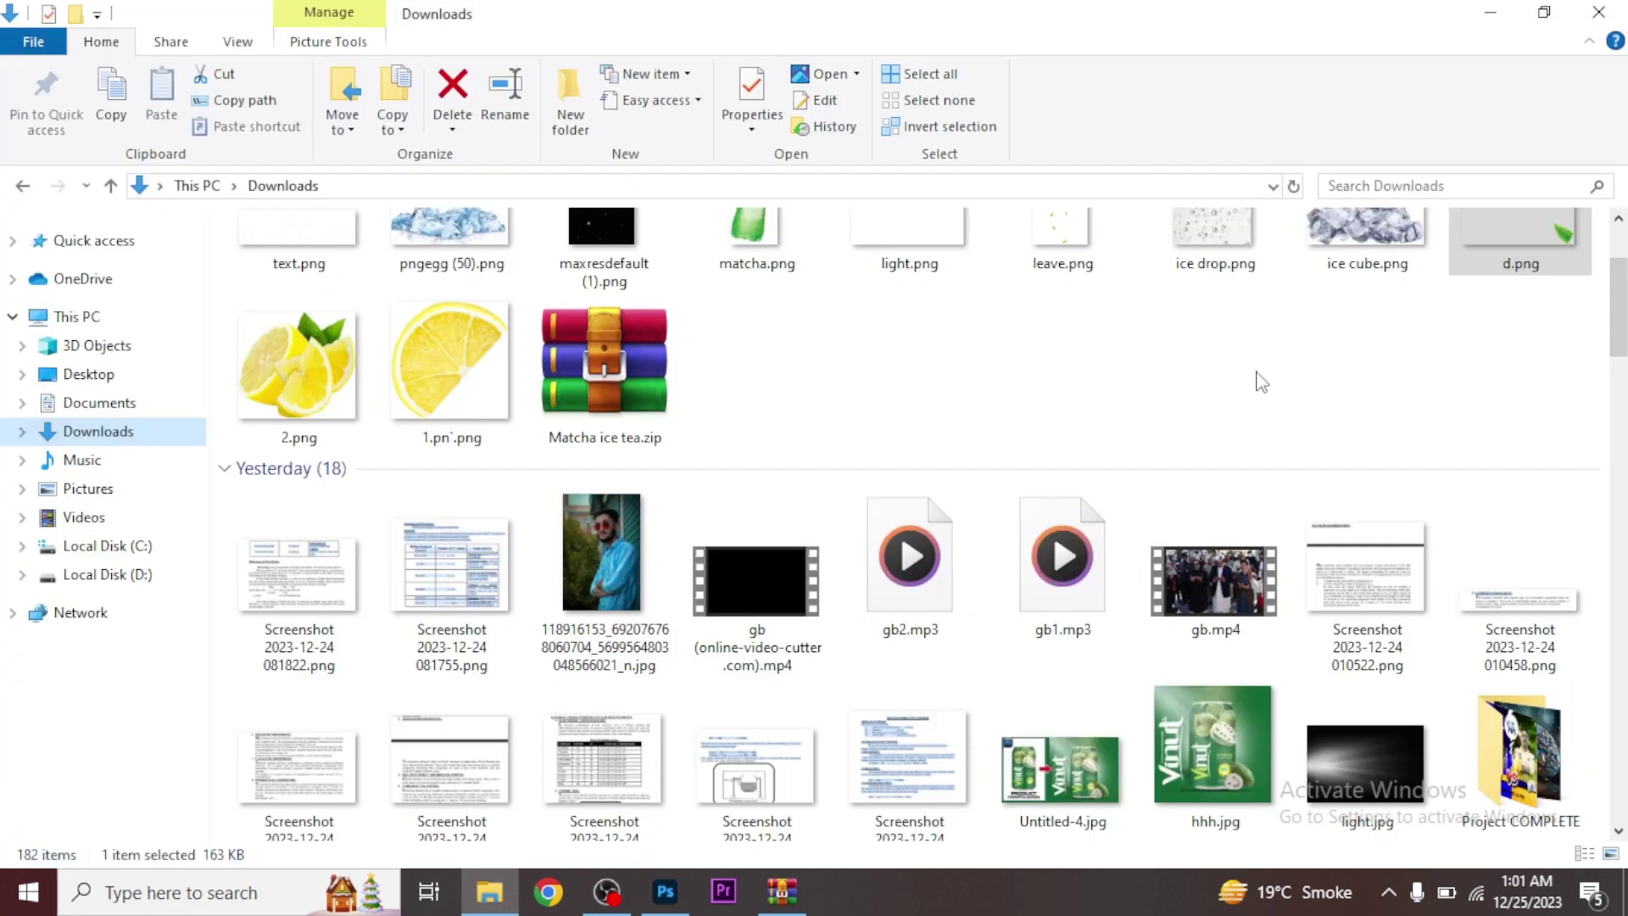
Step: Place light.png as a soft glow over the bottle and commit it
scroll(1518, 289, up, 2)
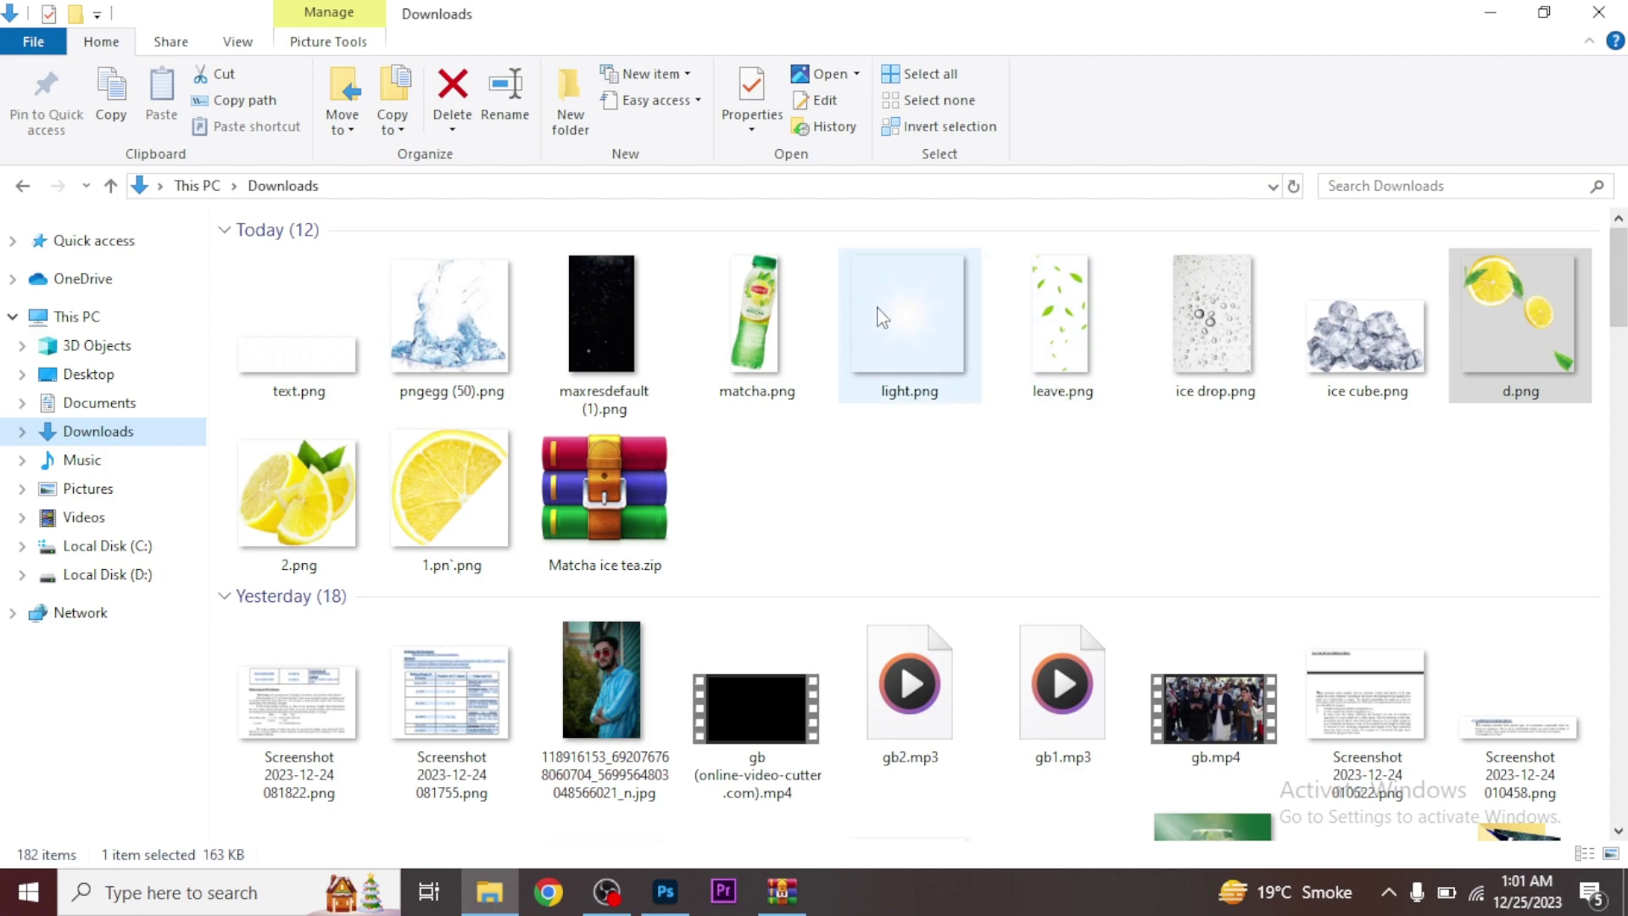
drag(909, 346, 735, 447)
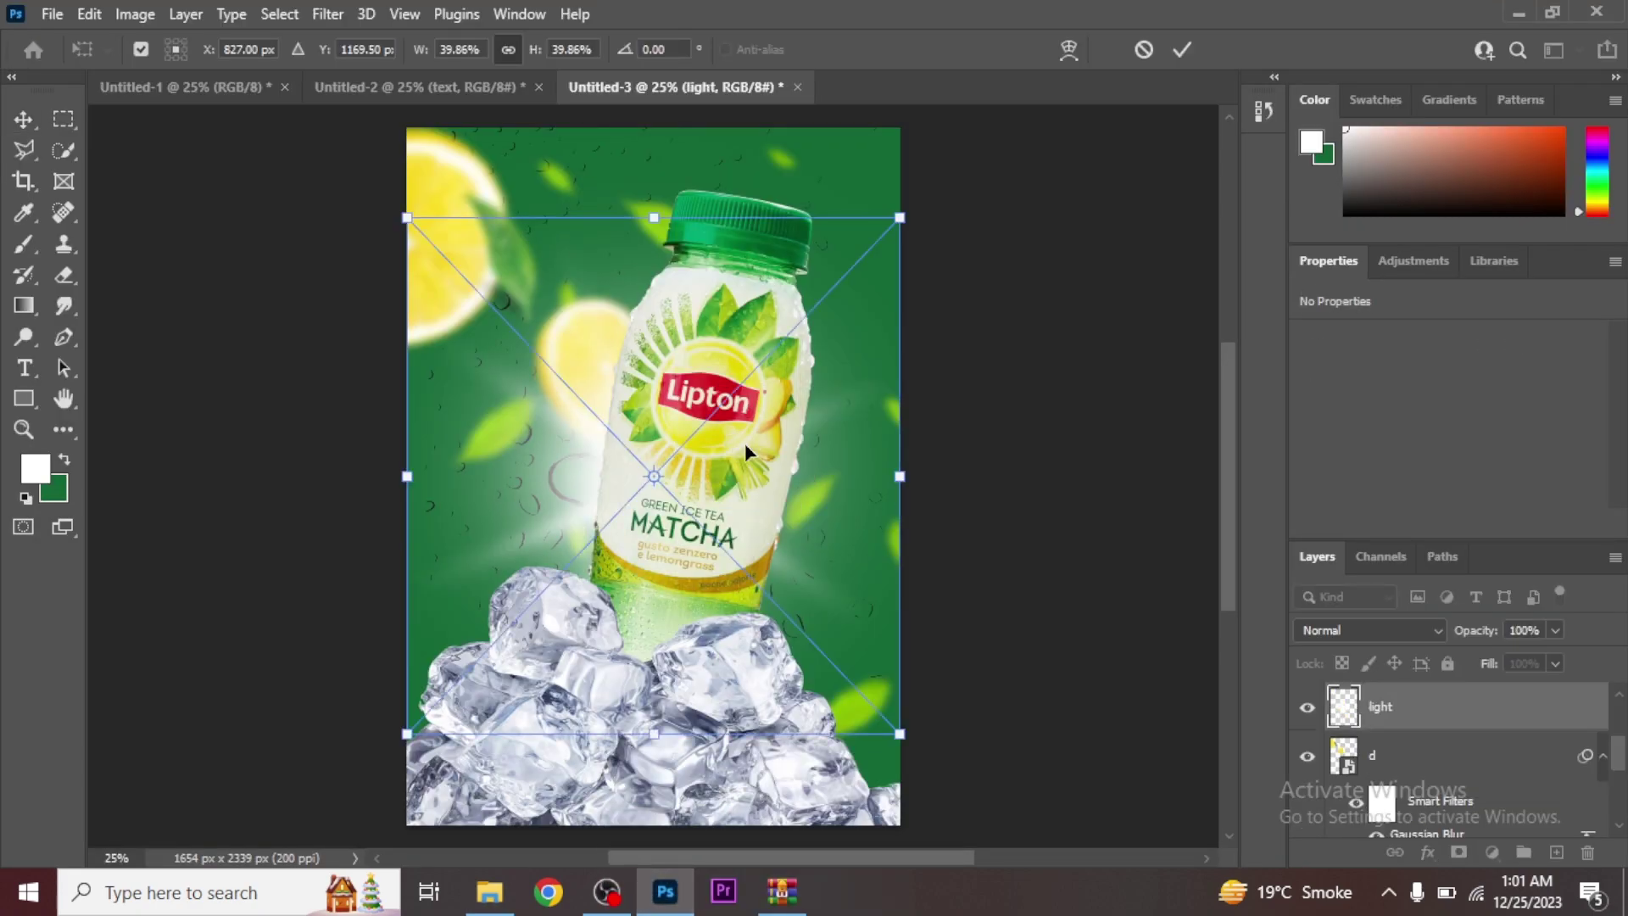
drag(655, 481, 657, 507)
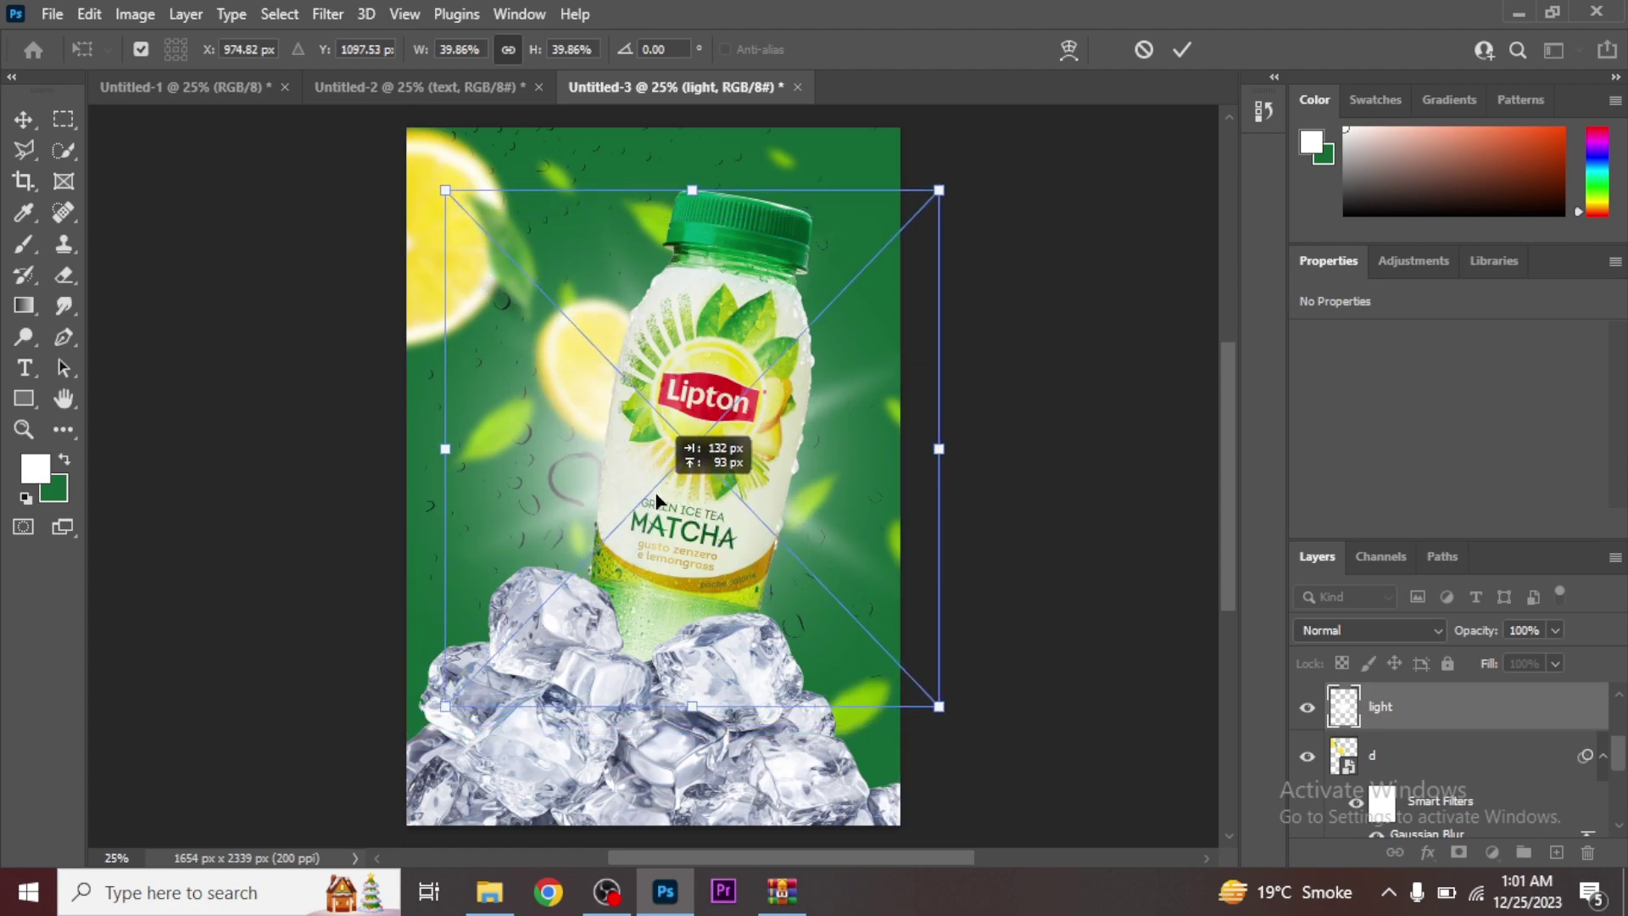
drag(657, 506, 657, 500)
key(Return)
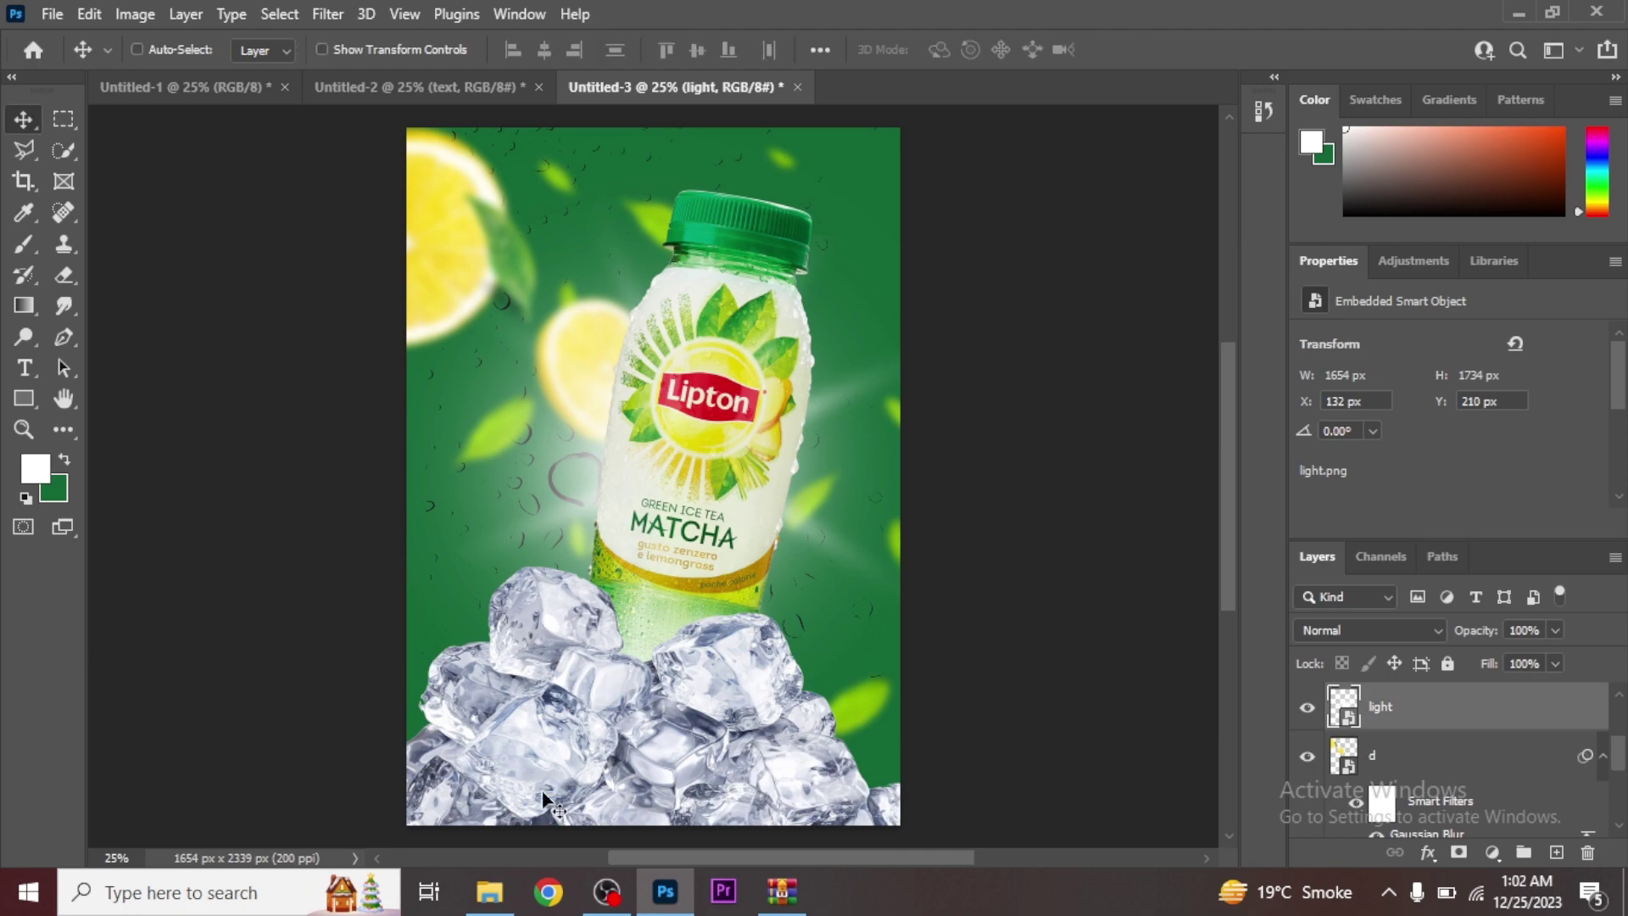
Step: Place maxresdefault (1).png in the poster and stretch it to fill the canvas
click(492, 894)
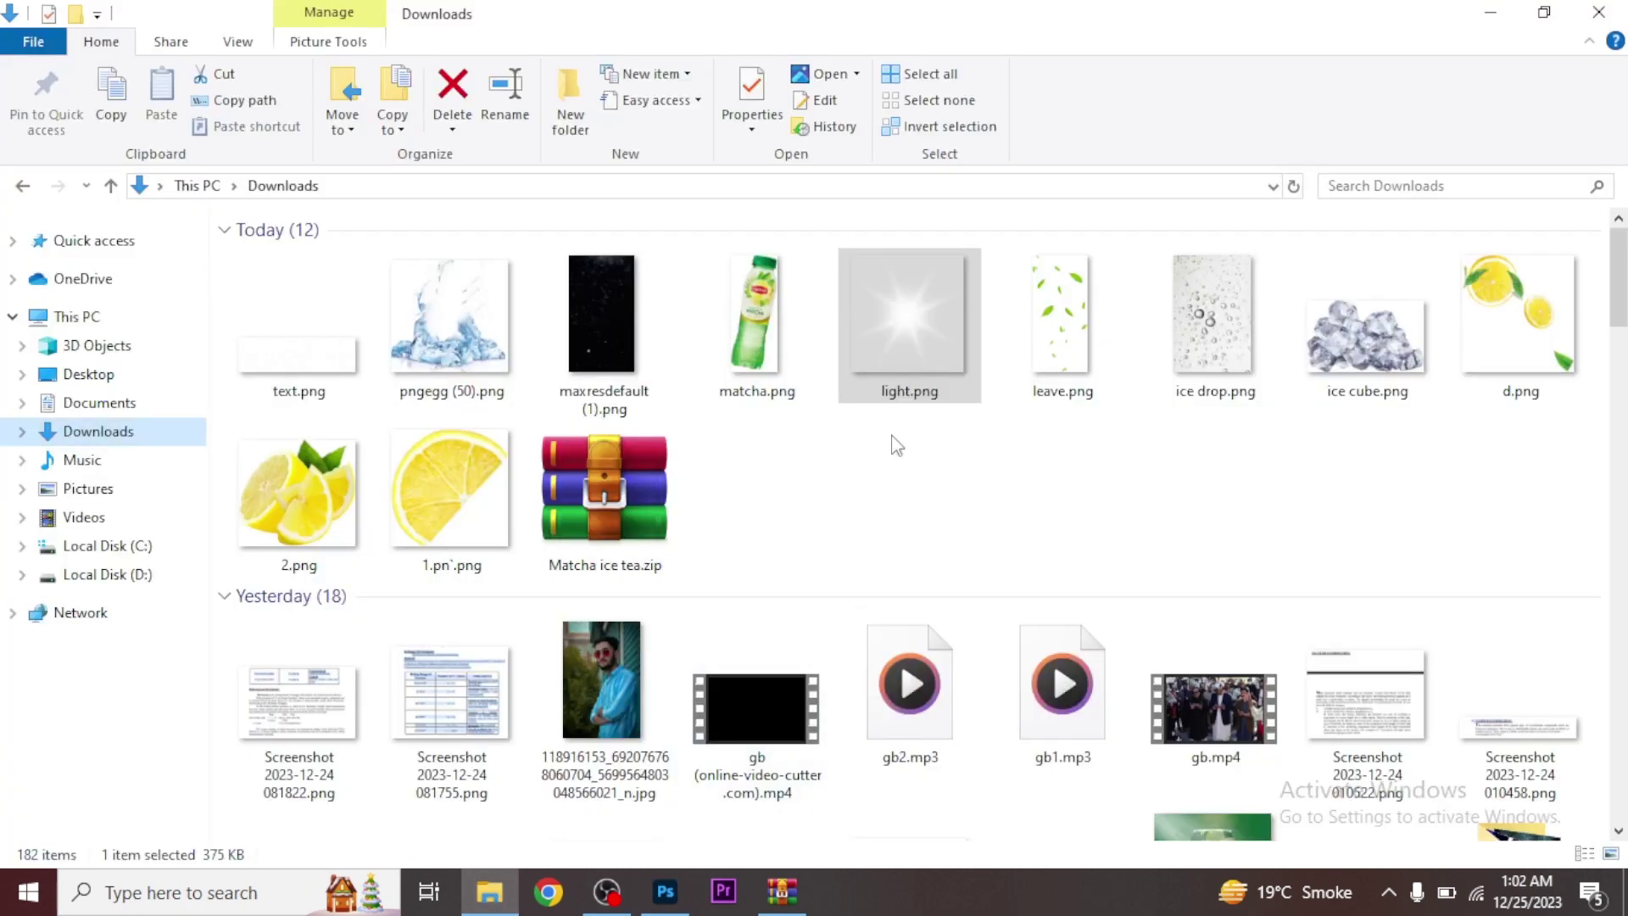
click(618, 309)
mouse_move(619, 309)
mouse_down()
mouse_move(635, 487)
mouse_move(634, 473)
mouse_up()
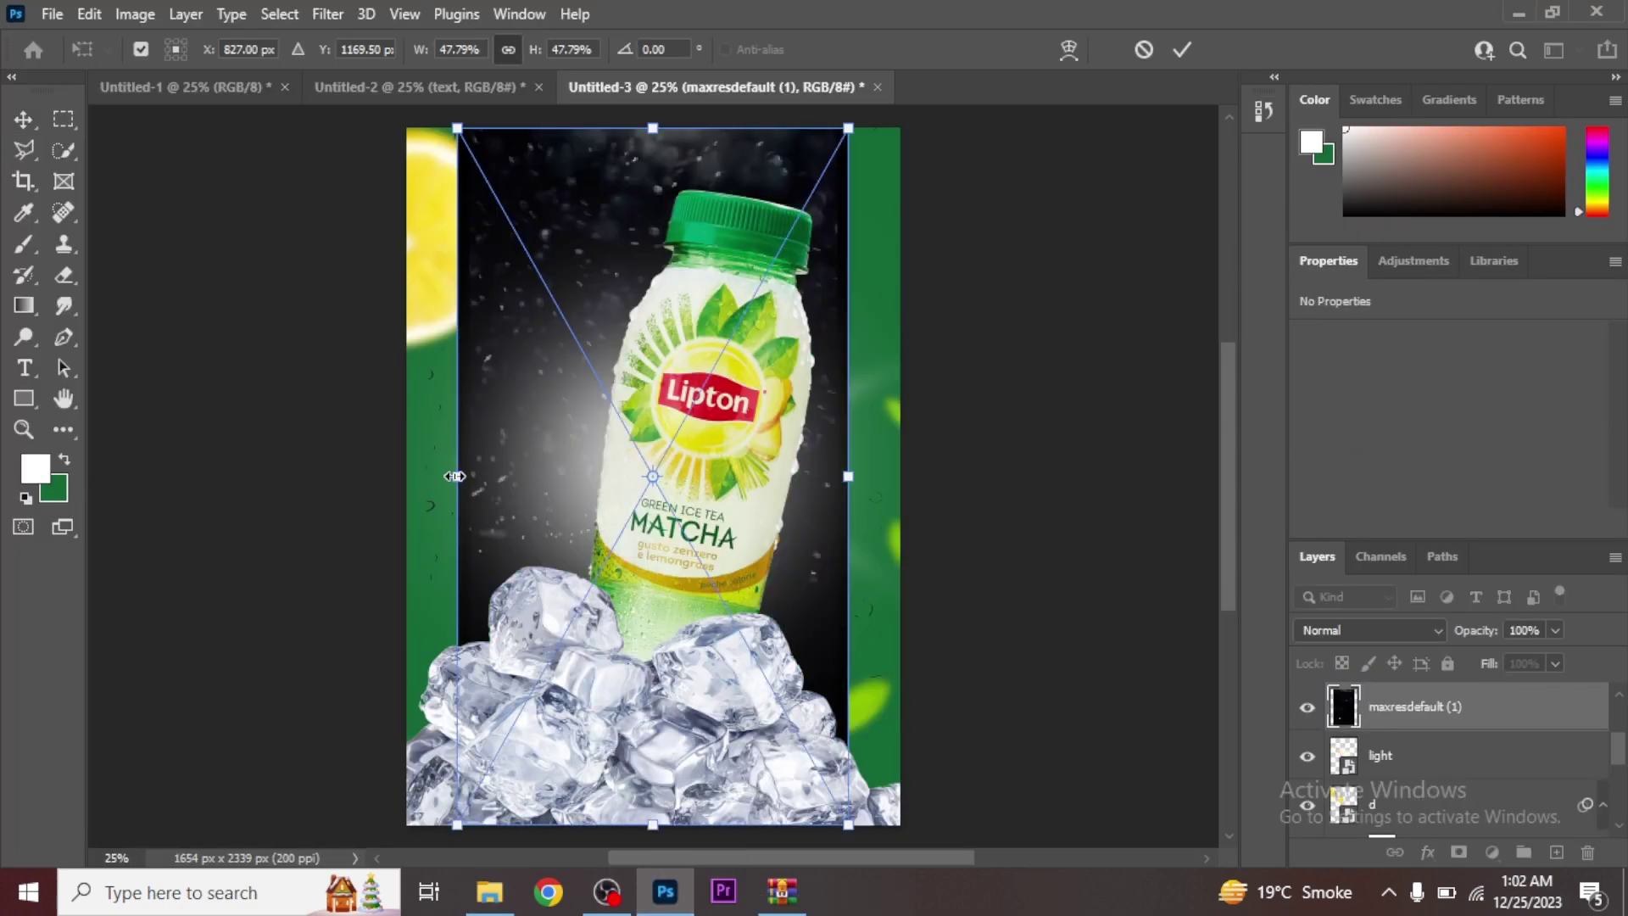
drag(456, 475, 406, 486)
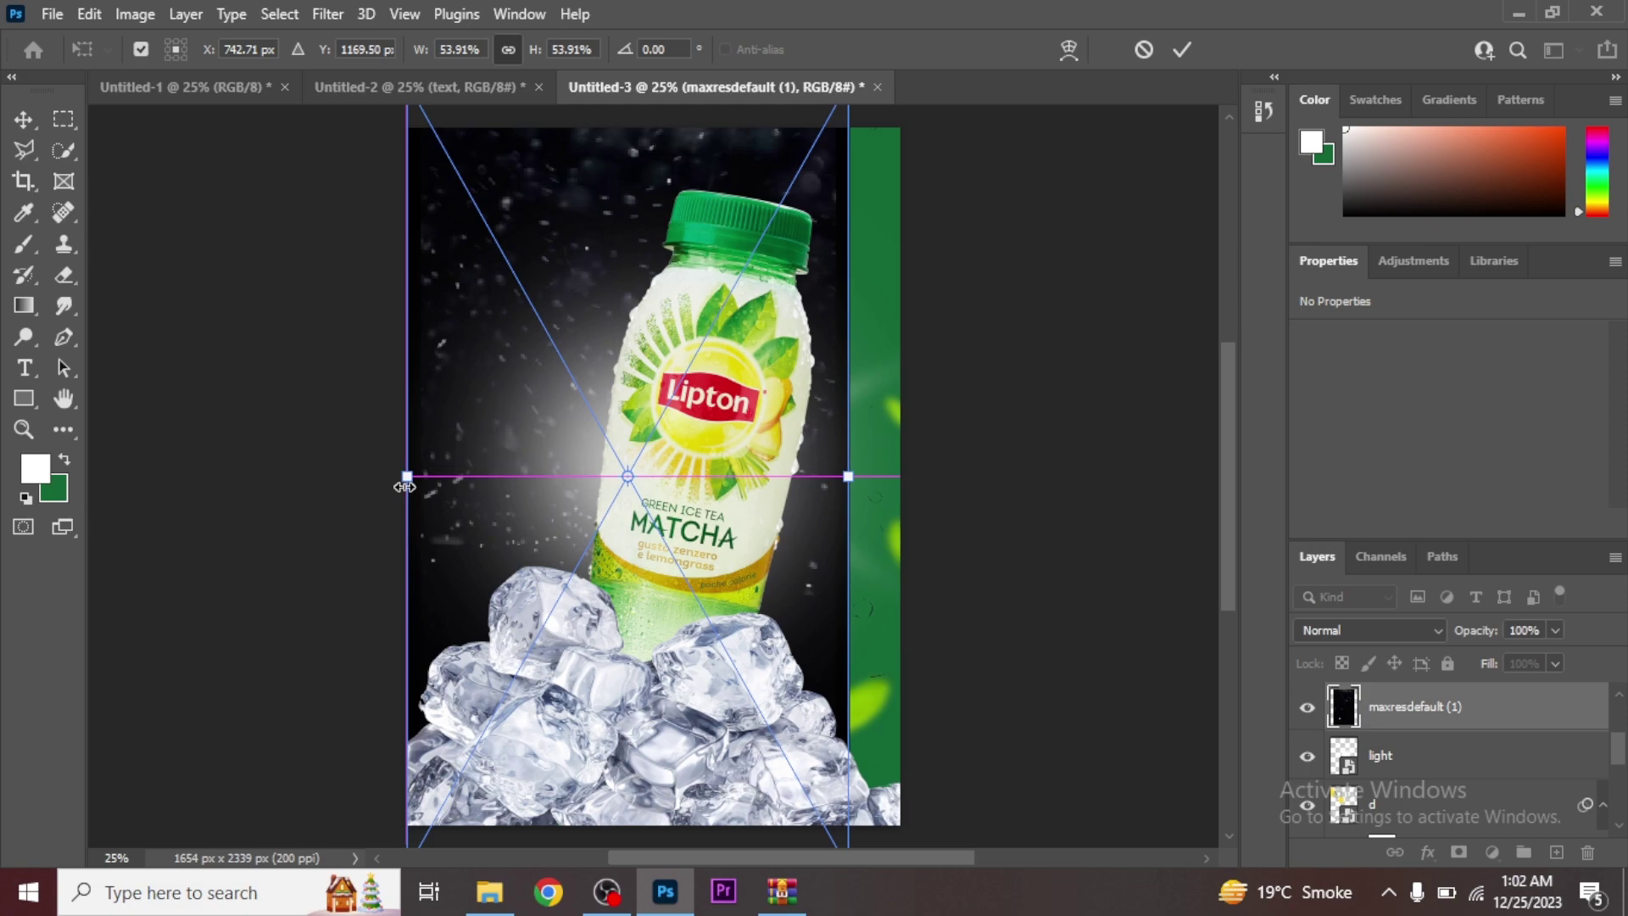
mouse_move(848, 478)
mouse_down()
mouse_move(892, 484)
mouse_move(789, 513)
mouse_move(810, 512)
mouse_up()
key(Return)
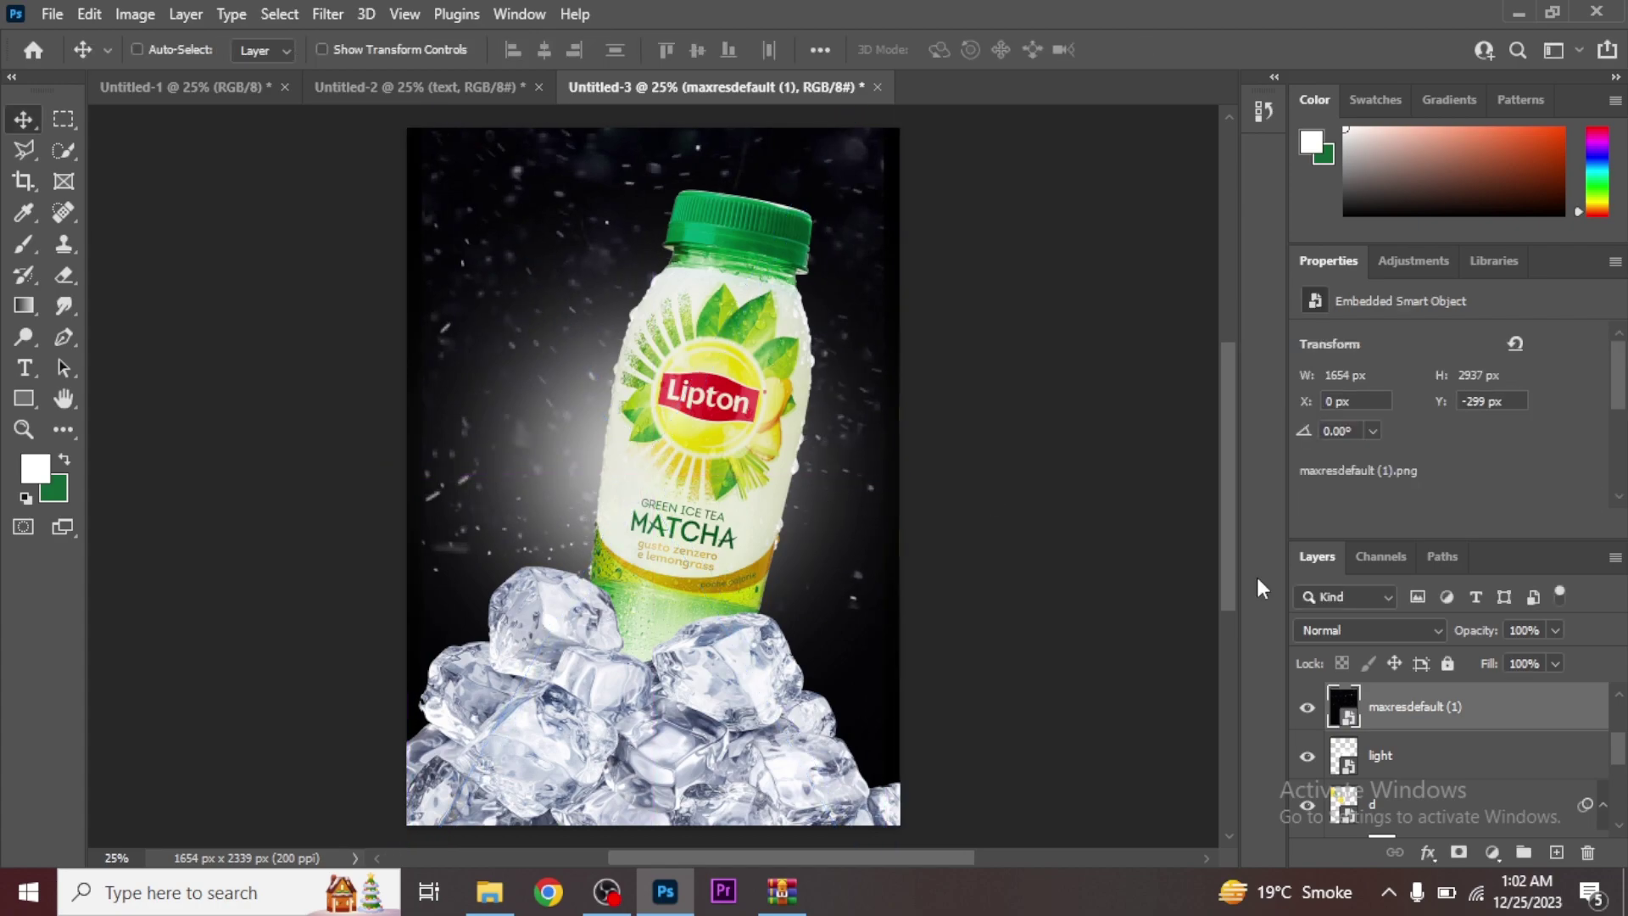
Step: Blend the speckle layer with Lighten mode, then bring Downloads forward
click(1434, 631)
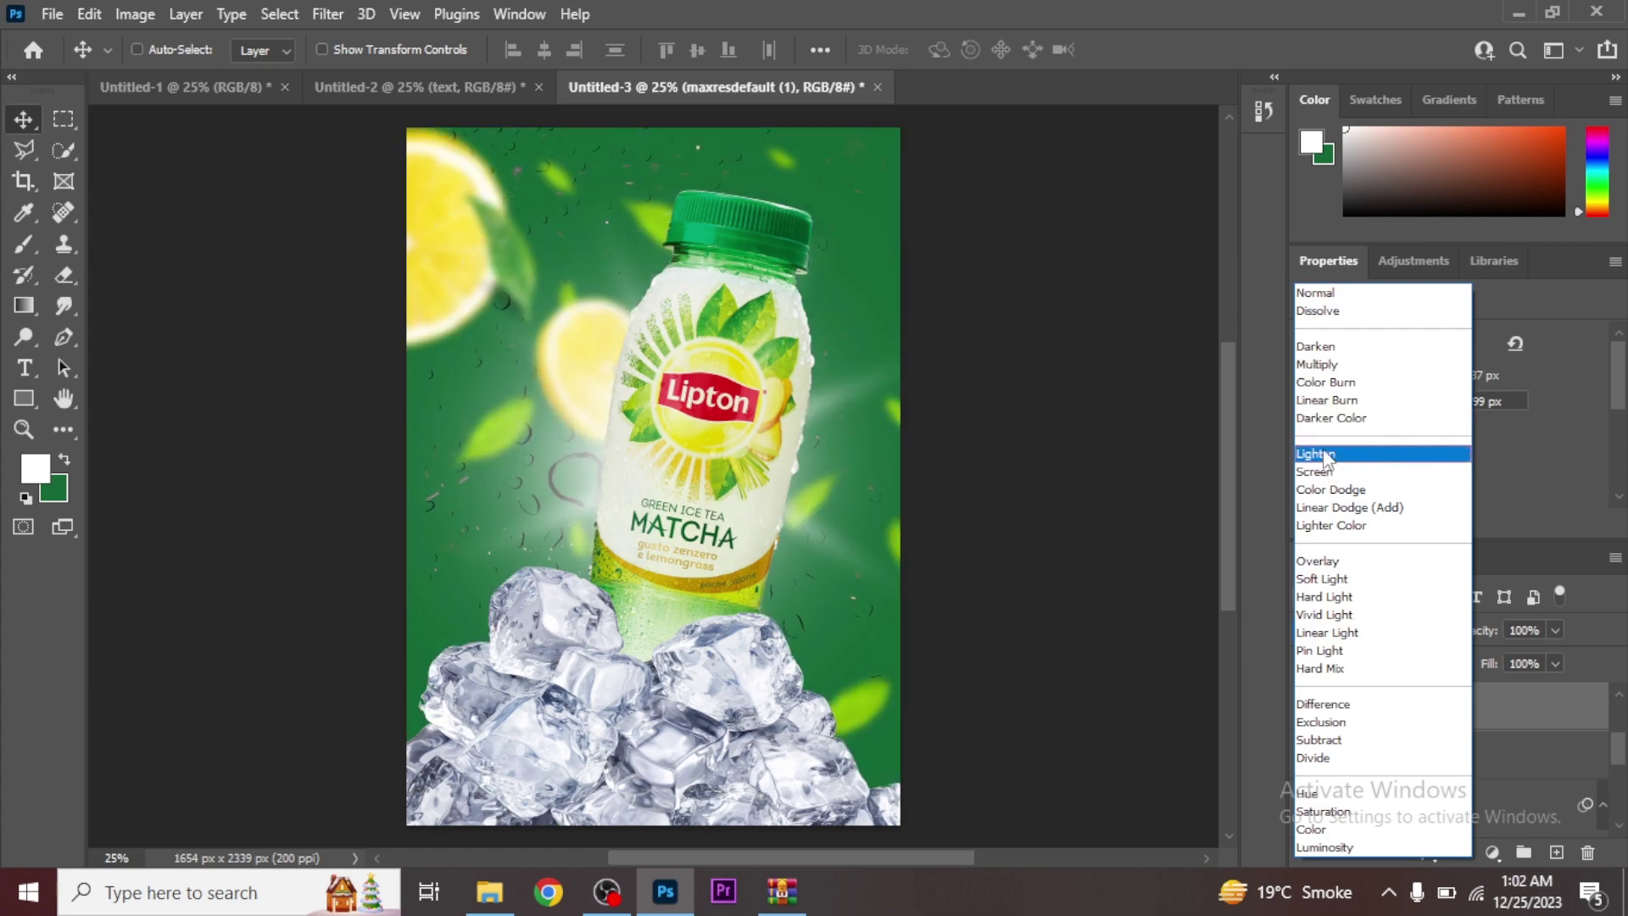
click(1327, 456)
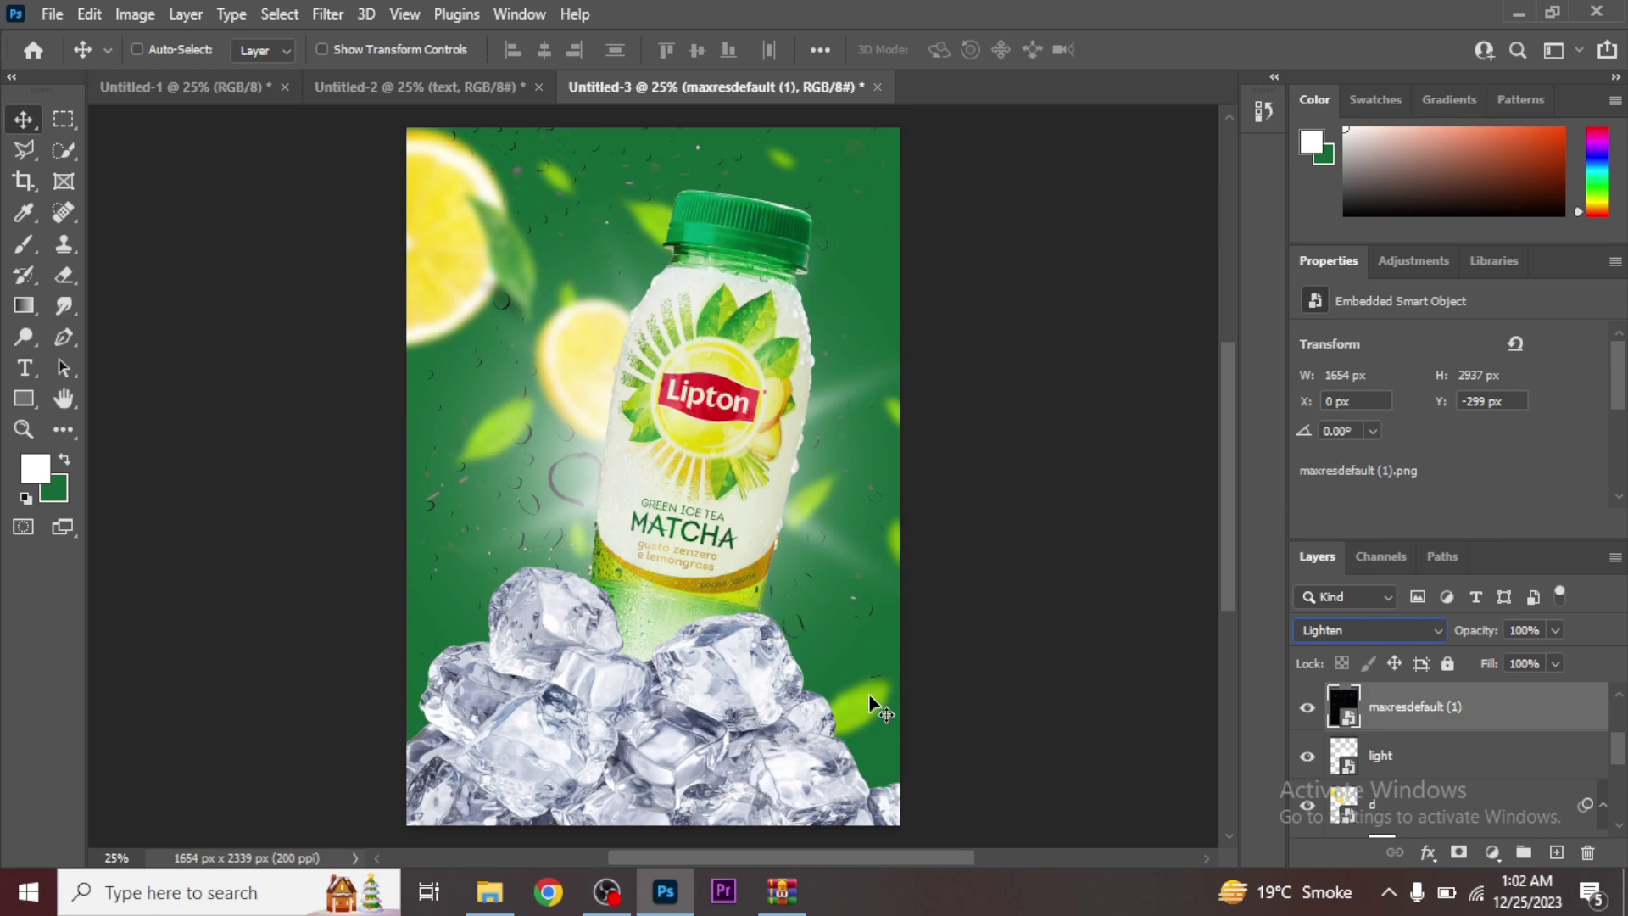
click(492, 889)
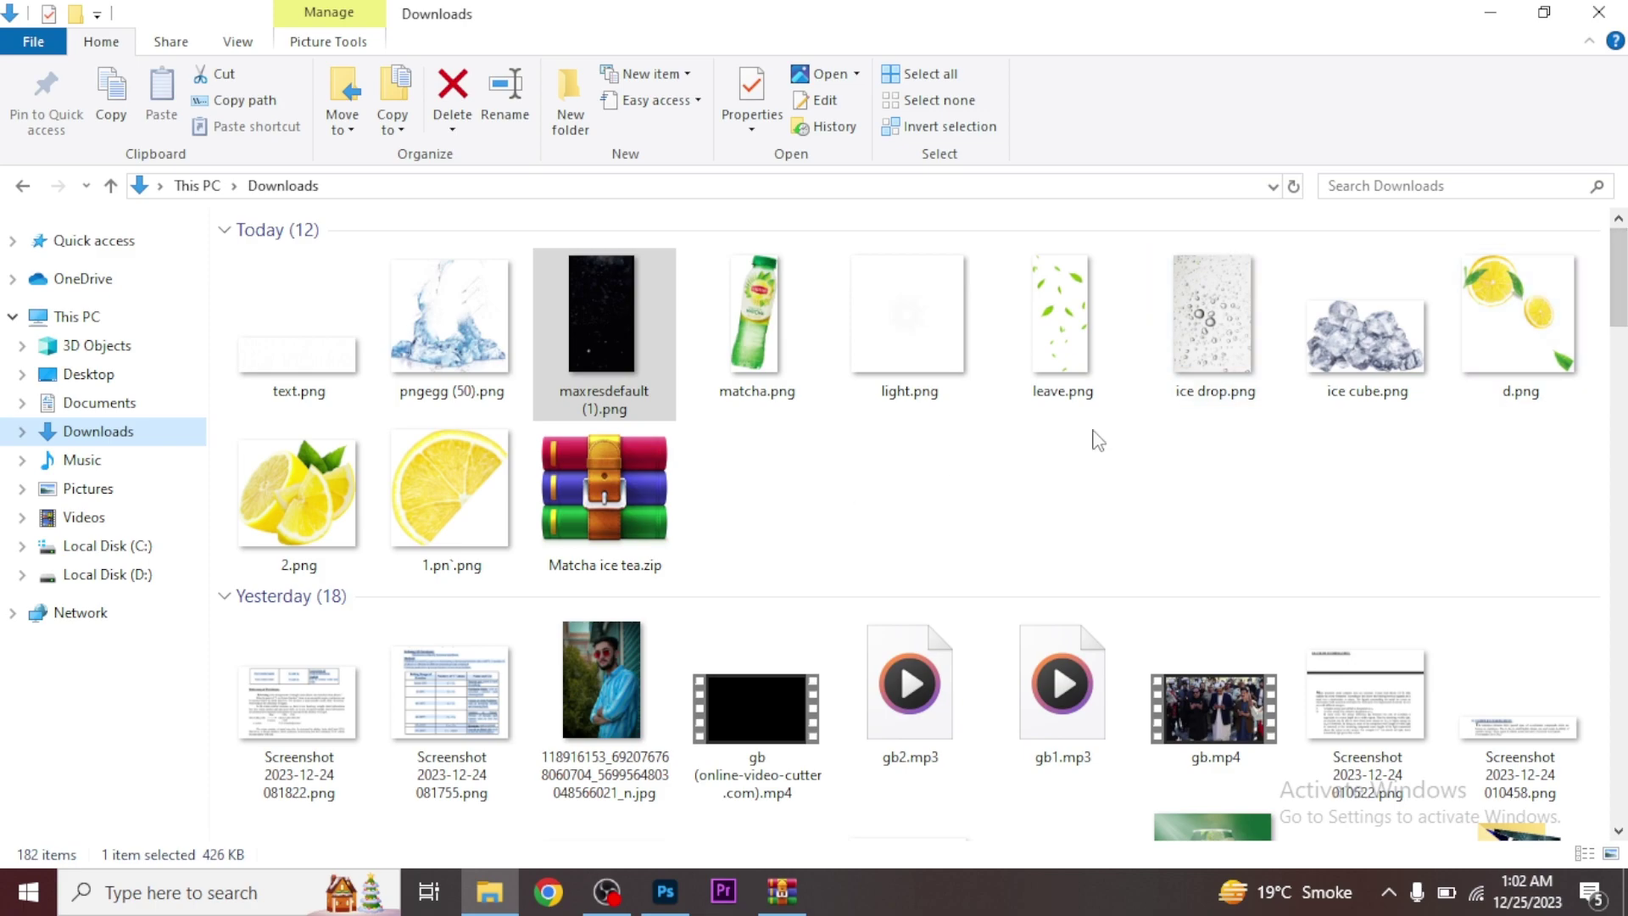
Step: Place the lemon slice image at about 54% size beside the bottle
mouse_move(429, 506)
mouse_down()
mouse_move(683, 894)
mouse_move(634, 498)
mouse_move(887, 496)
mouse_up()
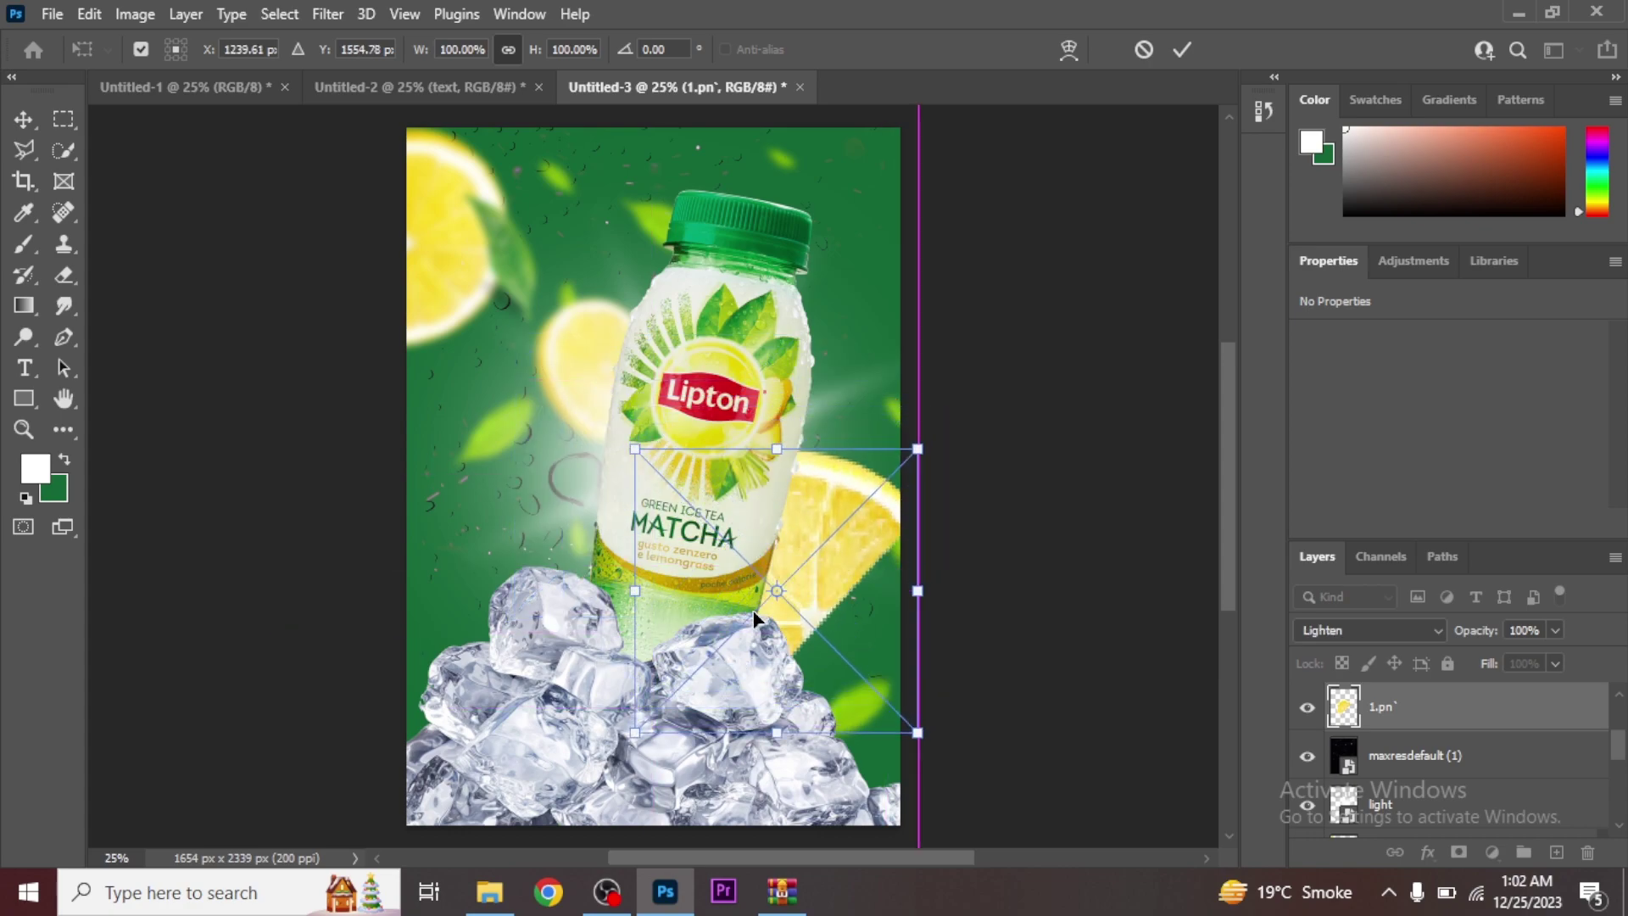
drag(1017, 363, 887, 497)
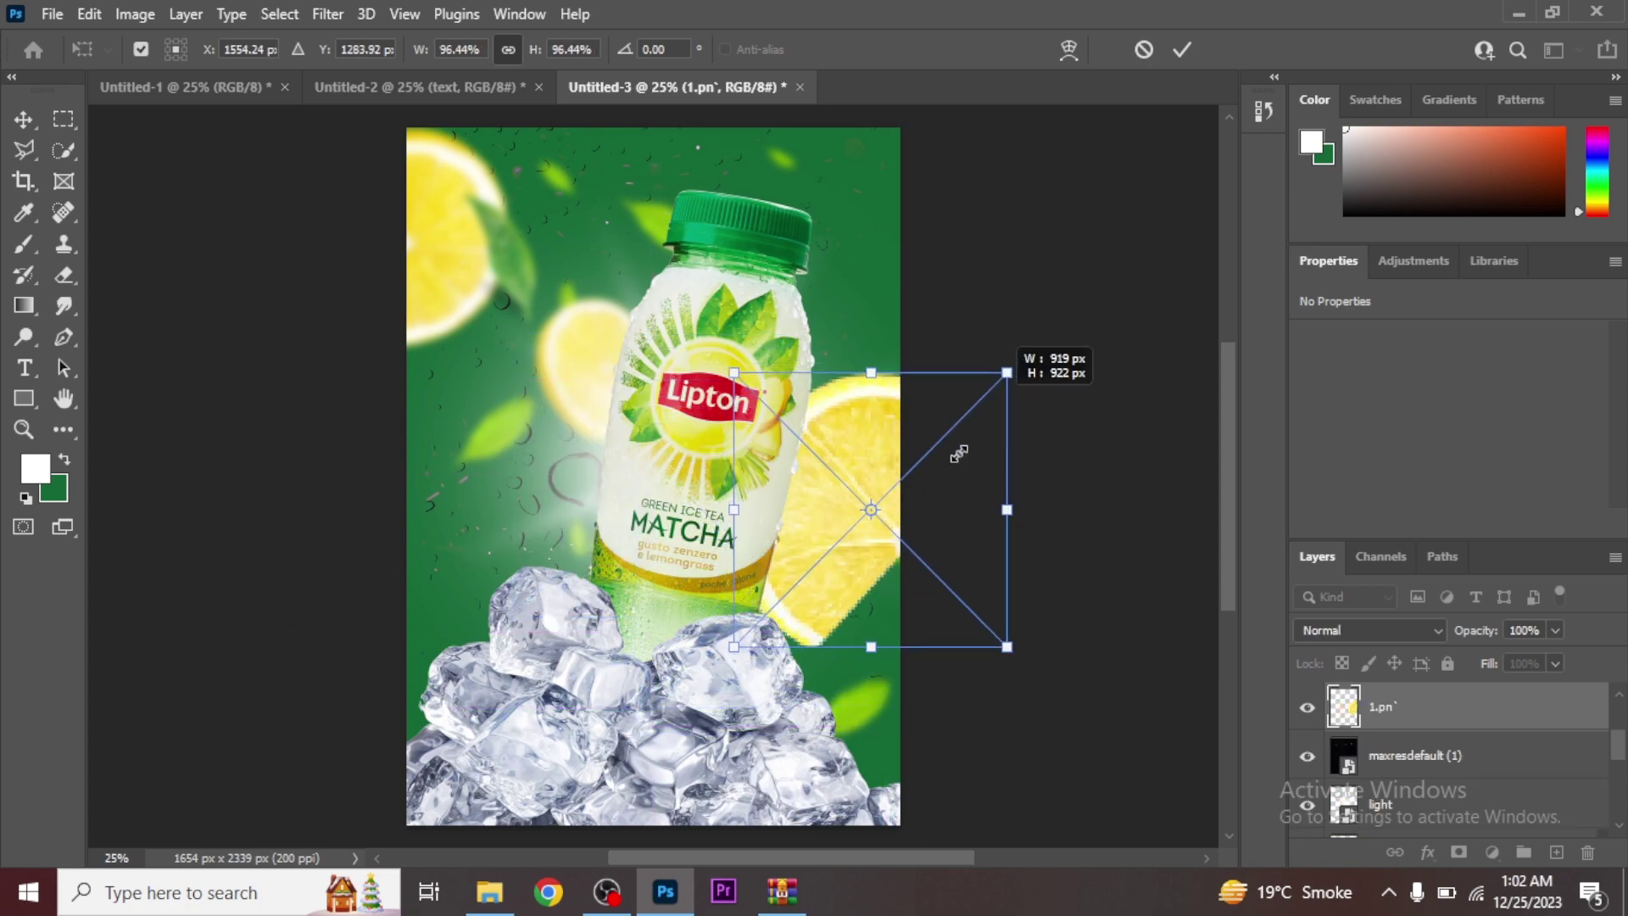
drag(829, 591, 811, 632)
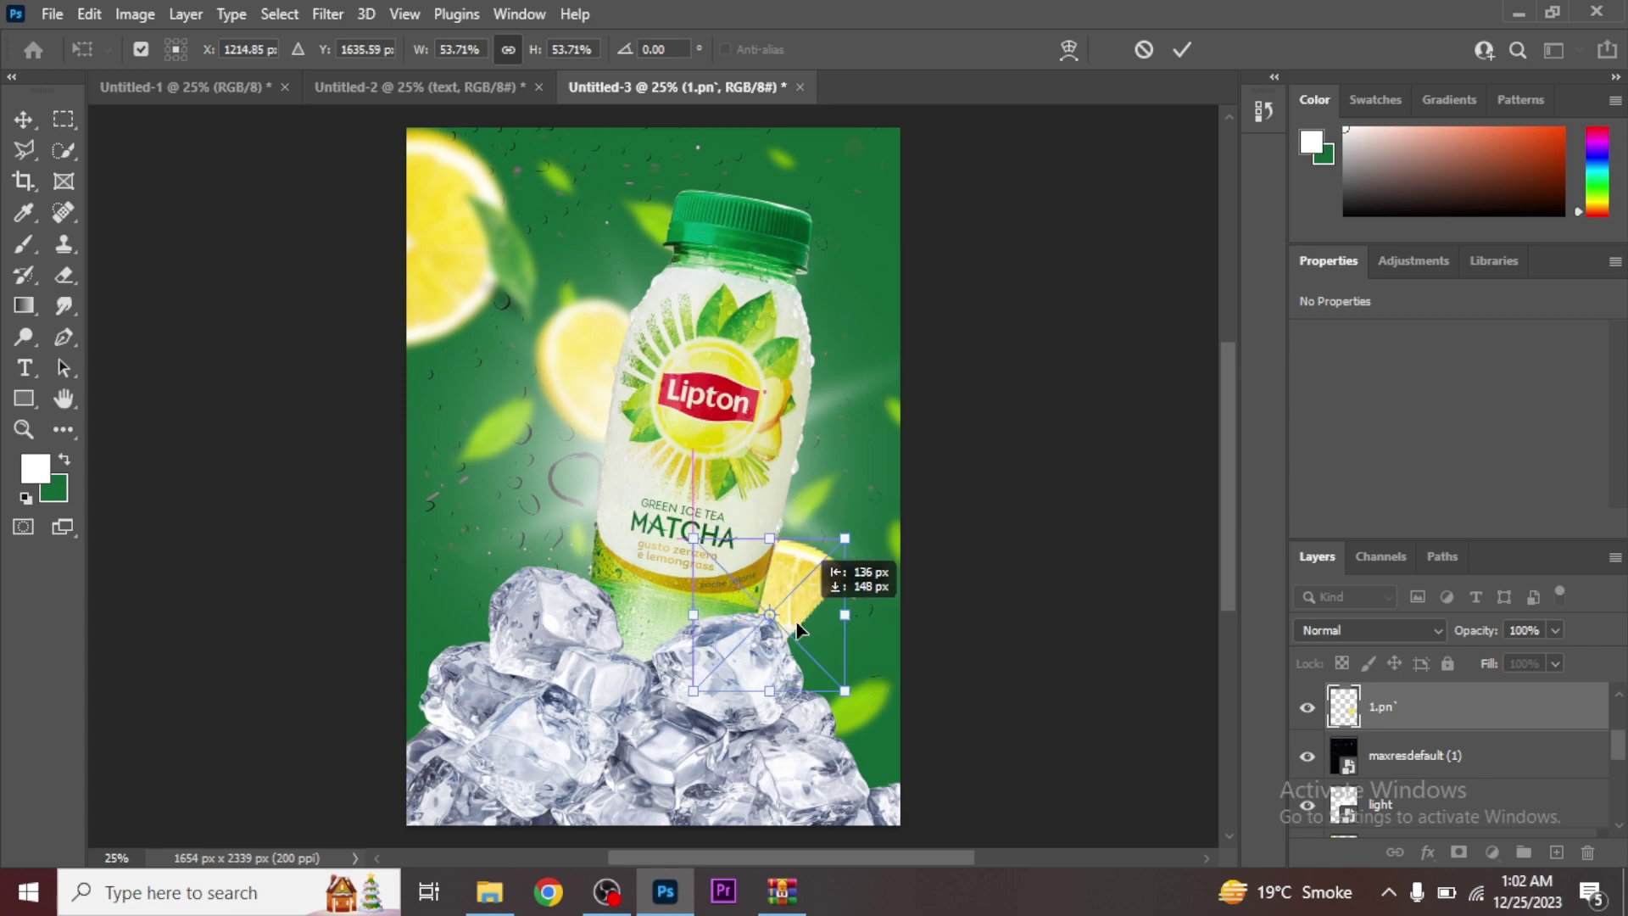
key(Return)
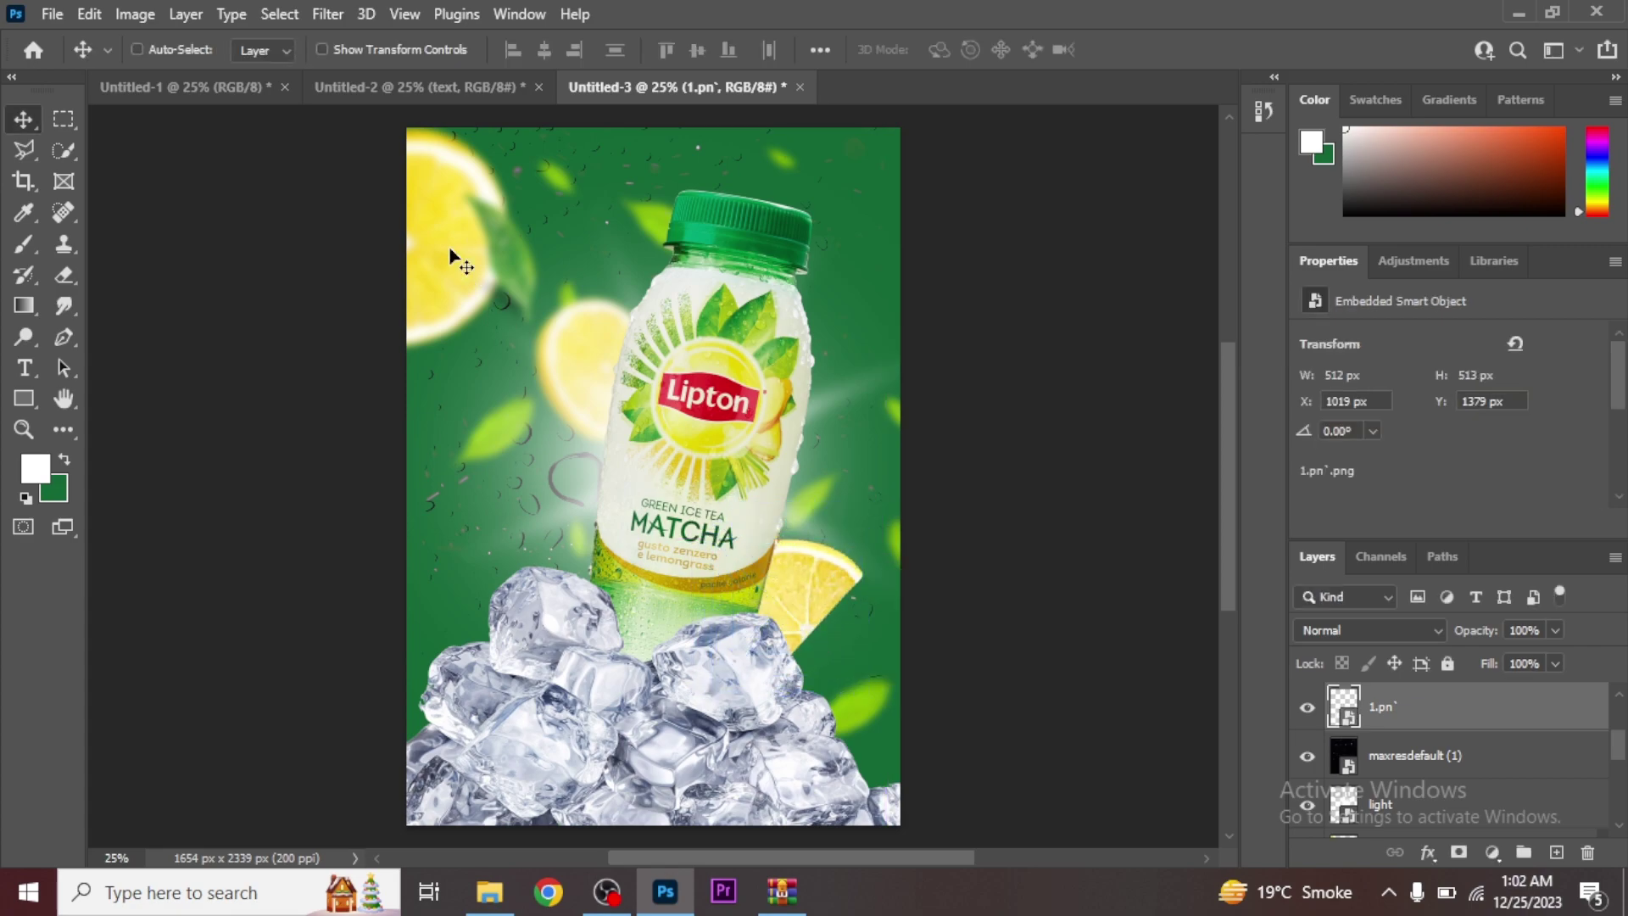
Step: Soften the lemon slice with a 12.5 pixel Gaussian Blur, then return to Downloads
click(326, 14)
mouse_move(341, 319)
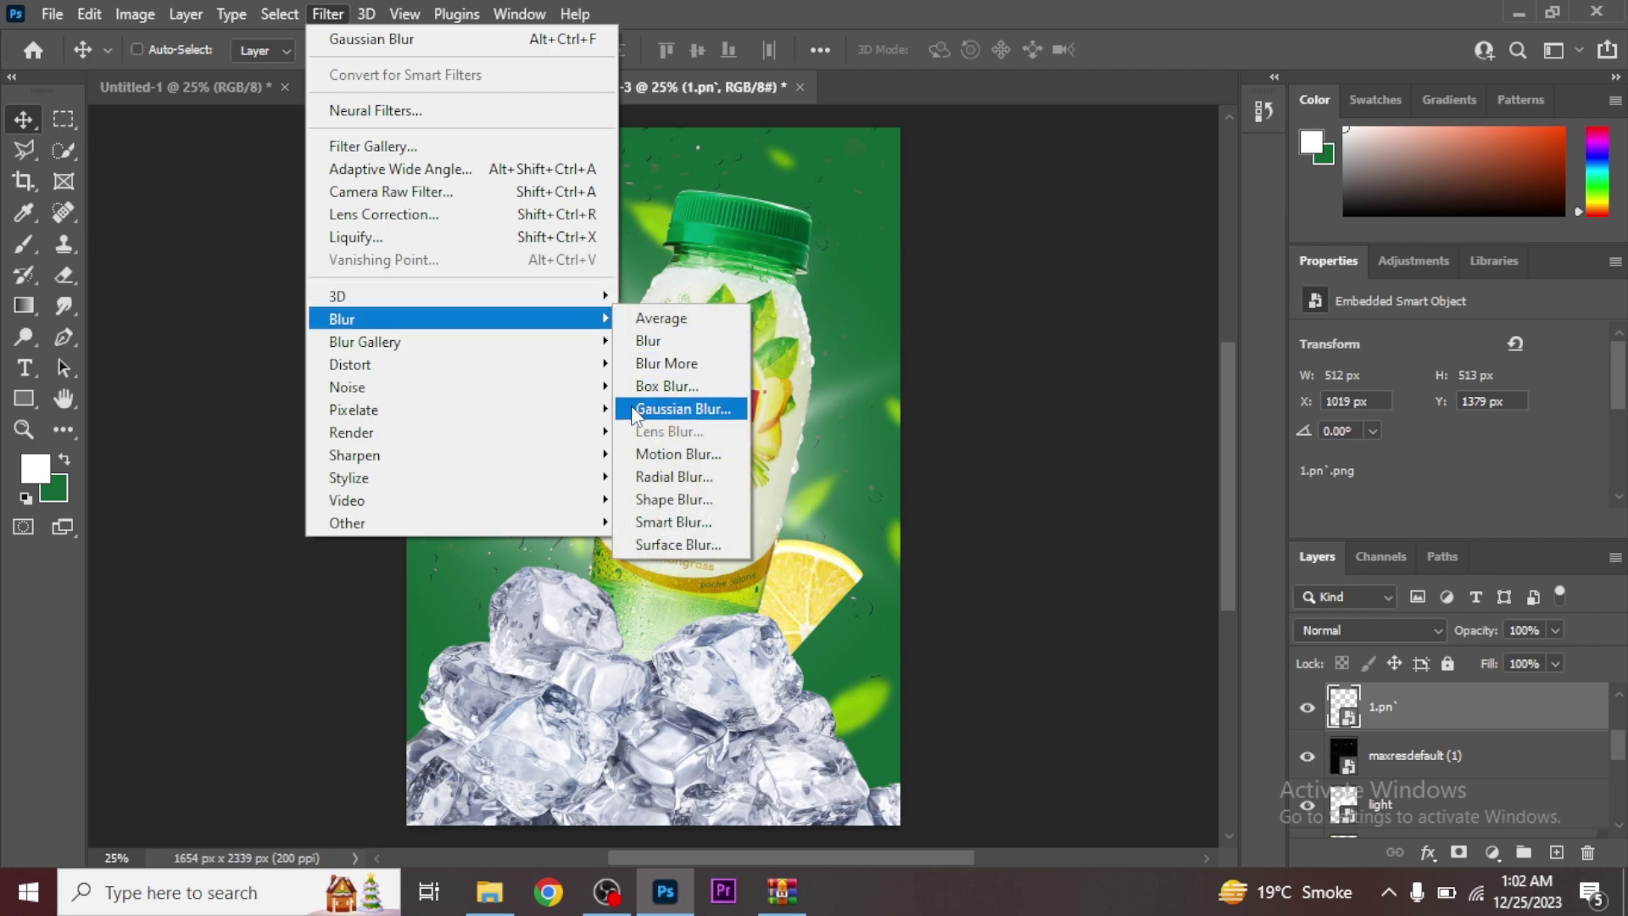
click(683, 409)
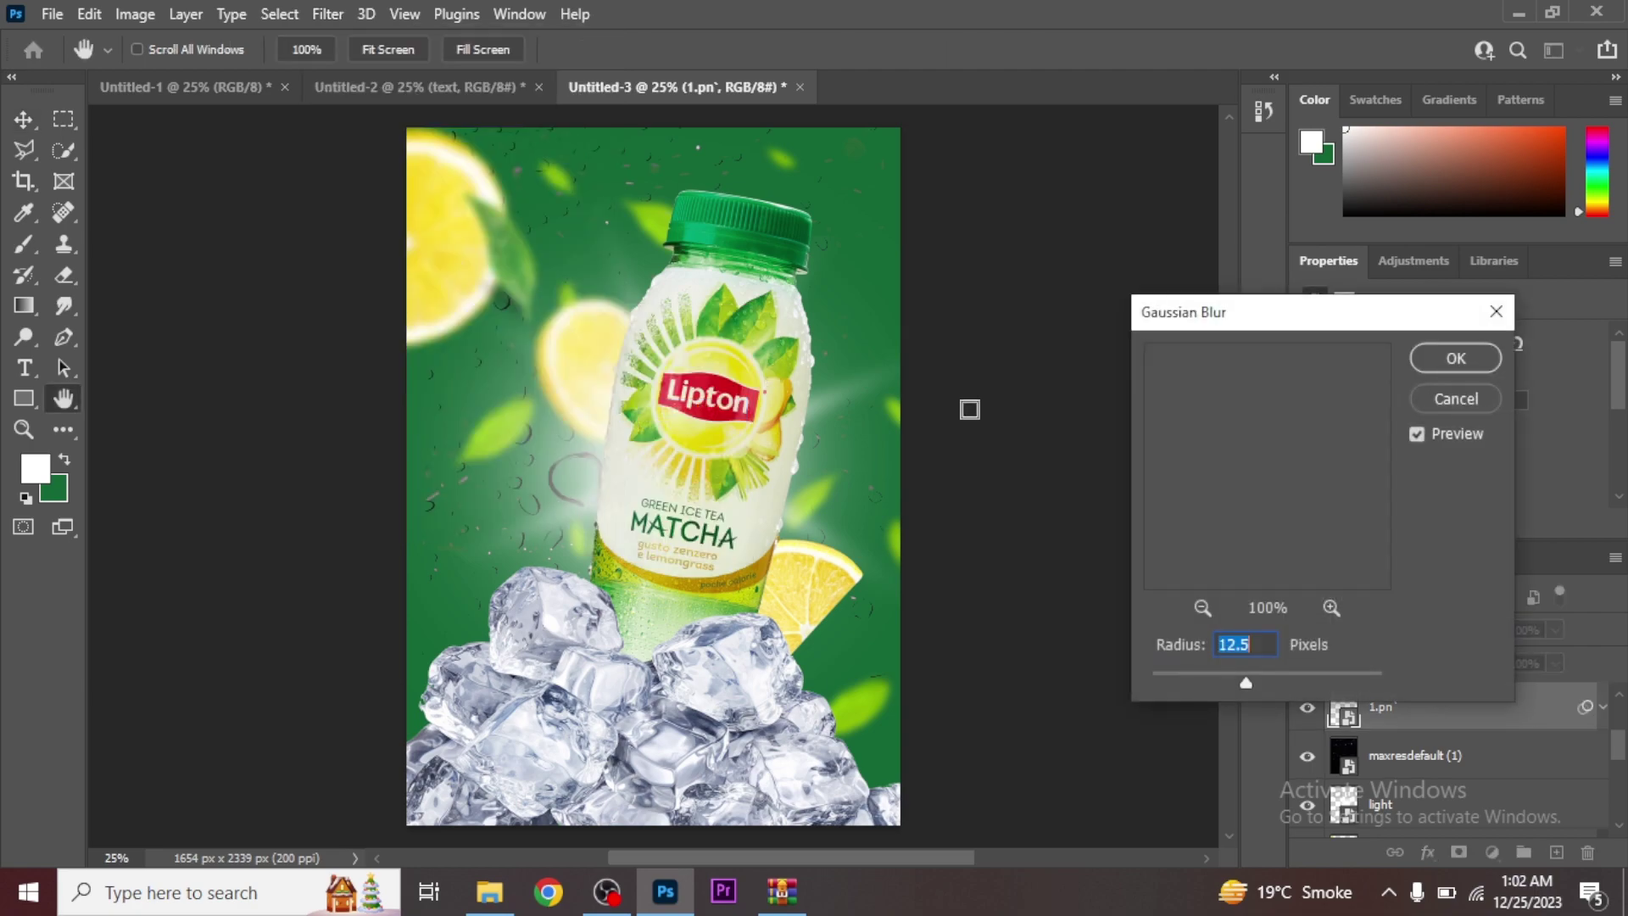
click(1460, 357)
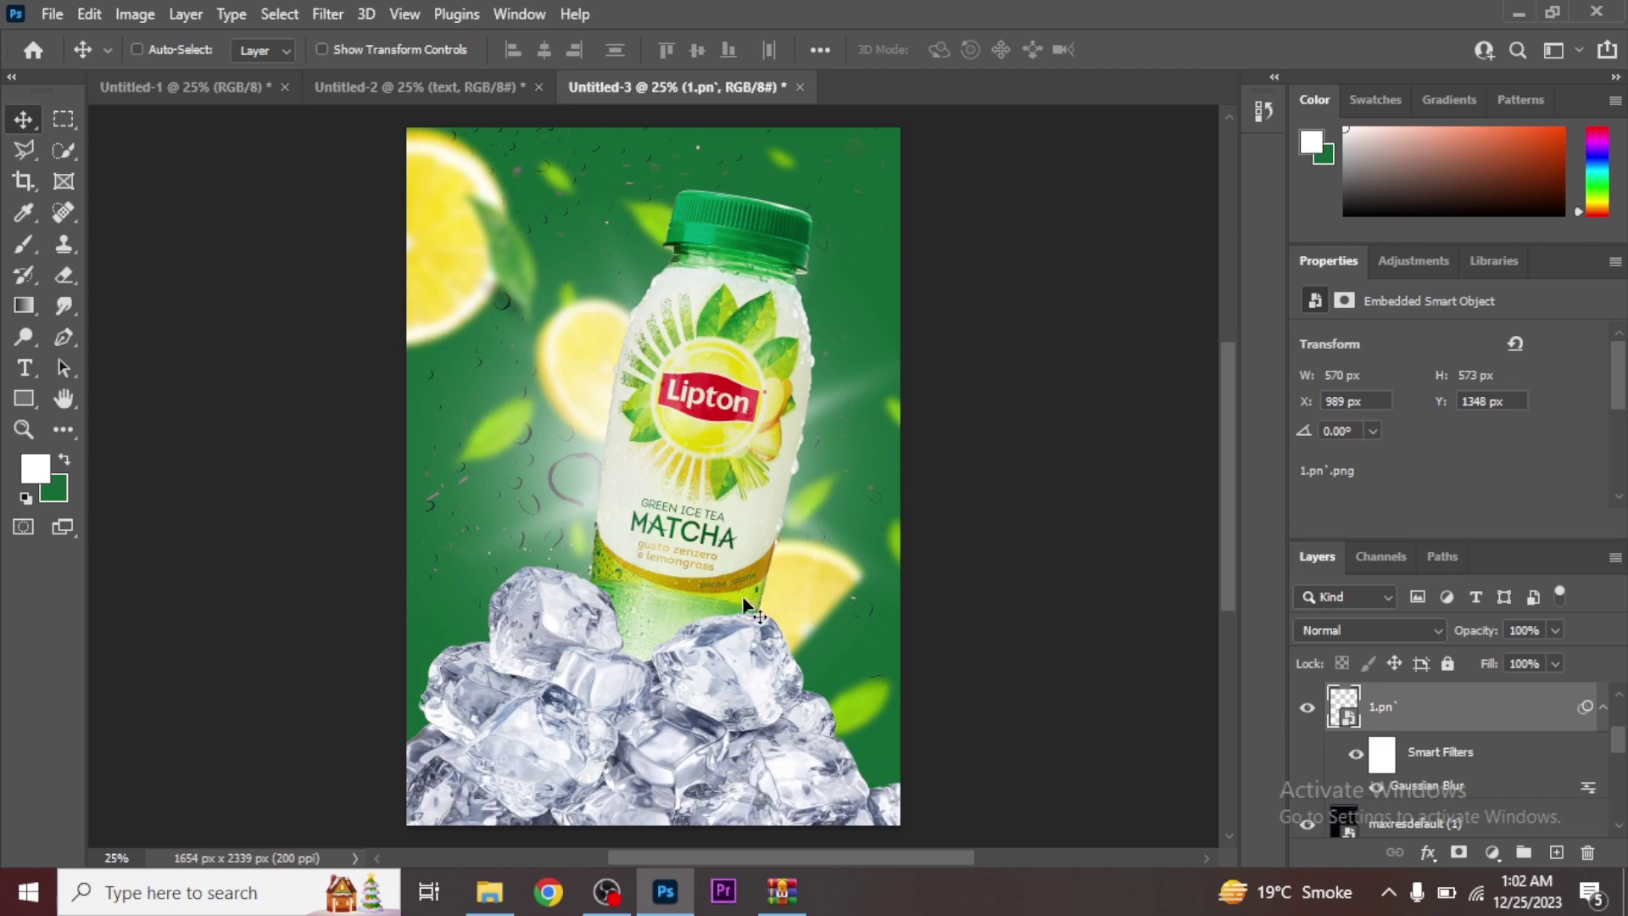
click(492, 892)
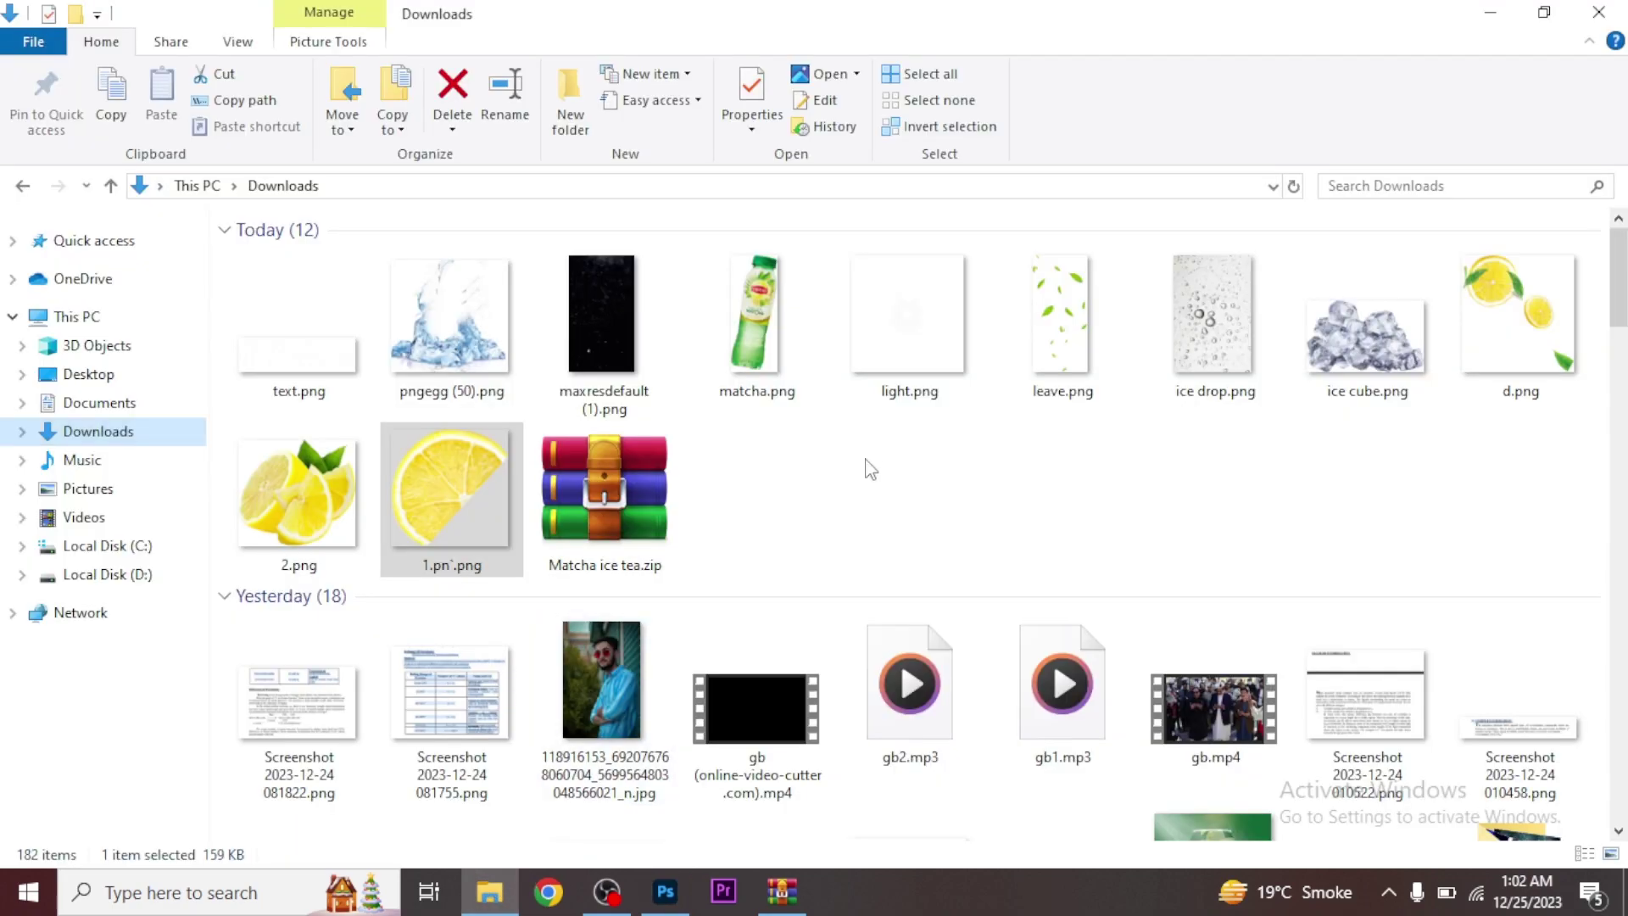
Step: Place text.png as vertical 'GREEN ICE TEA MATCHA' text along the left edge, nudged right
mouse_move(449, 501)
mouse_down()
mouse_move(496, 618)
mouse_move(494, 545)
mouse_move(764, 448)
mouse_move(845, 472)
mouse_move(754, 332)
mouse_move(659, 300)
mouse_up()
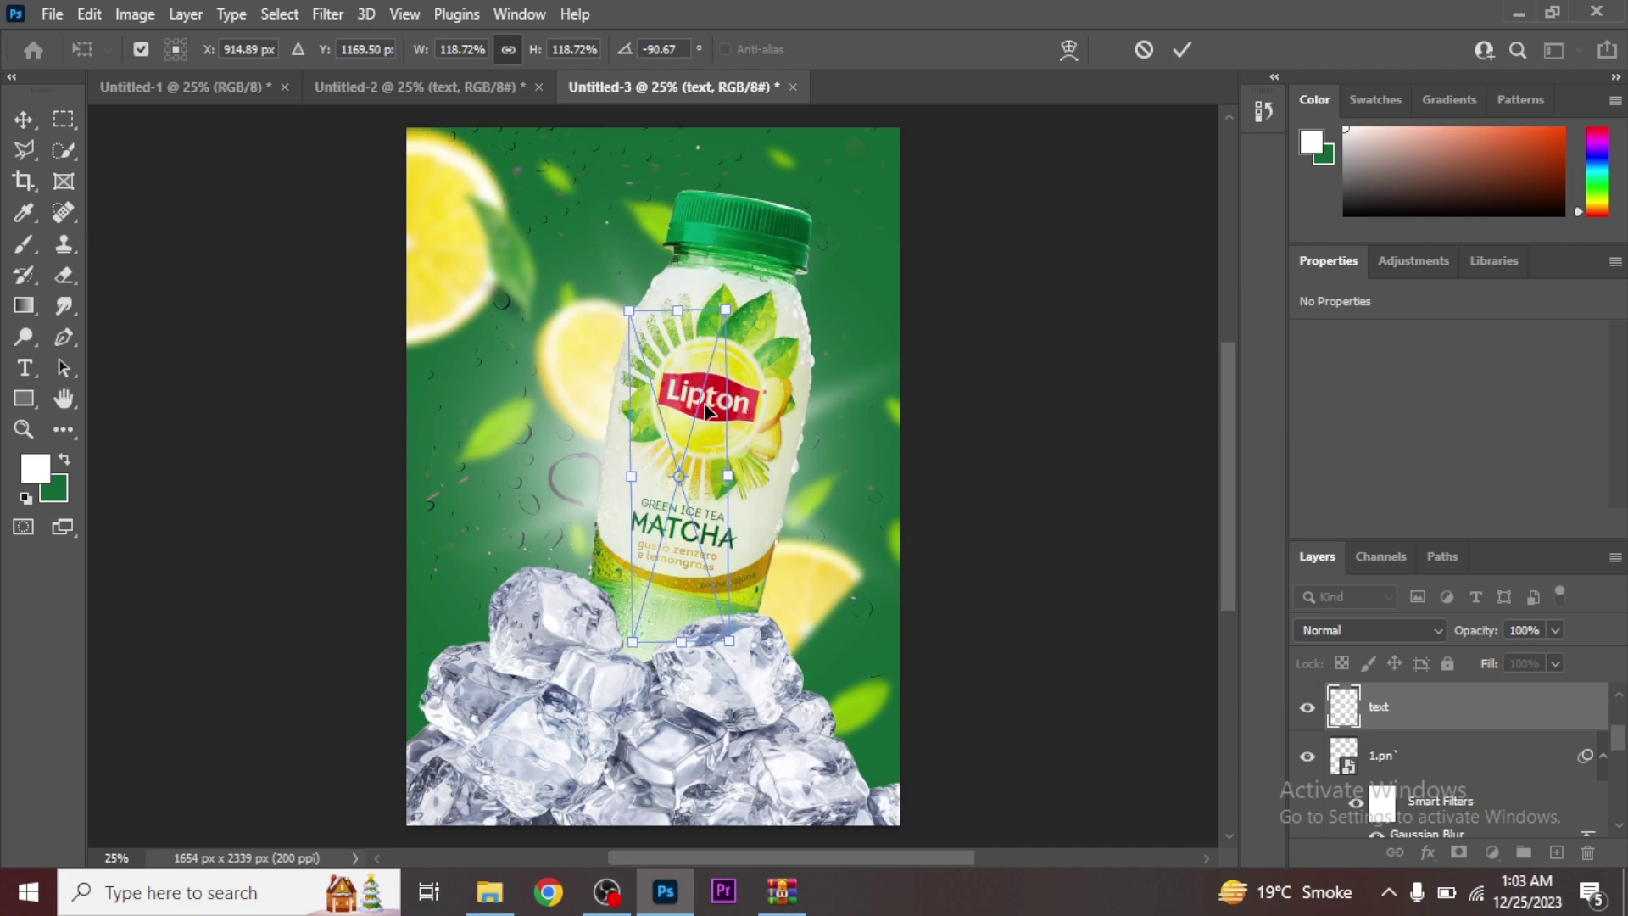
drag(707, 410, 490, 333)
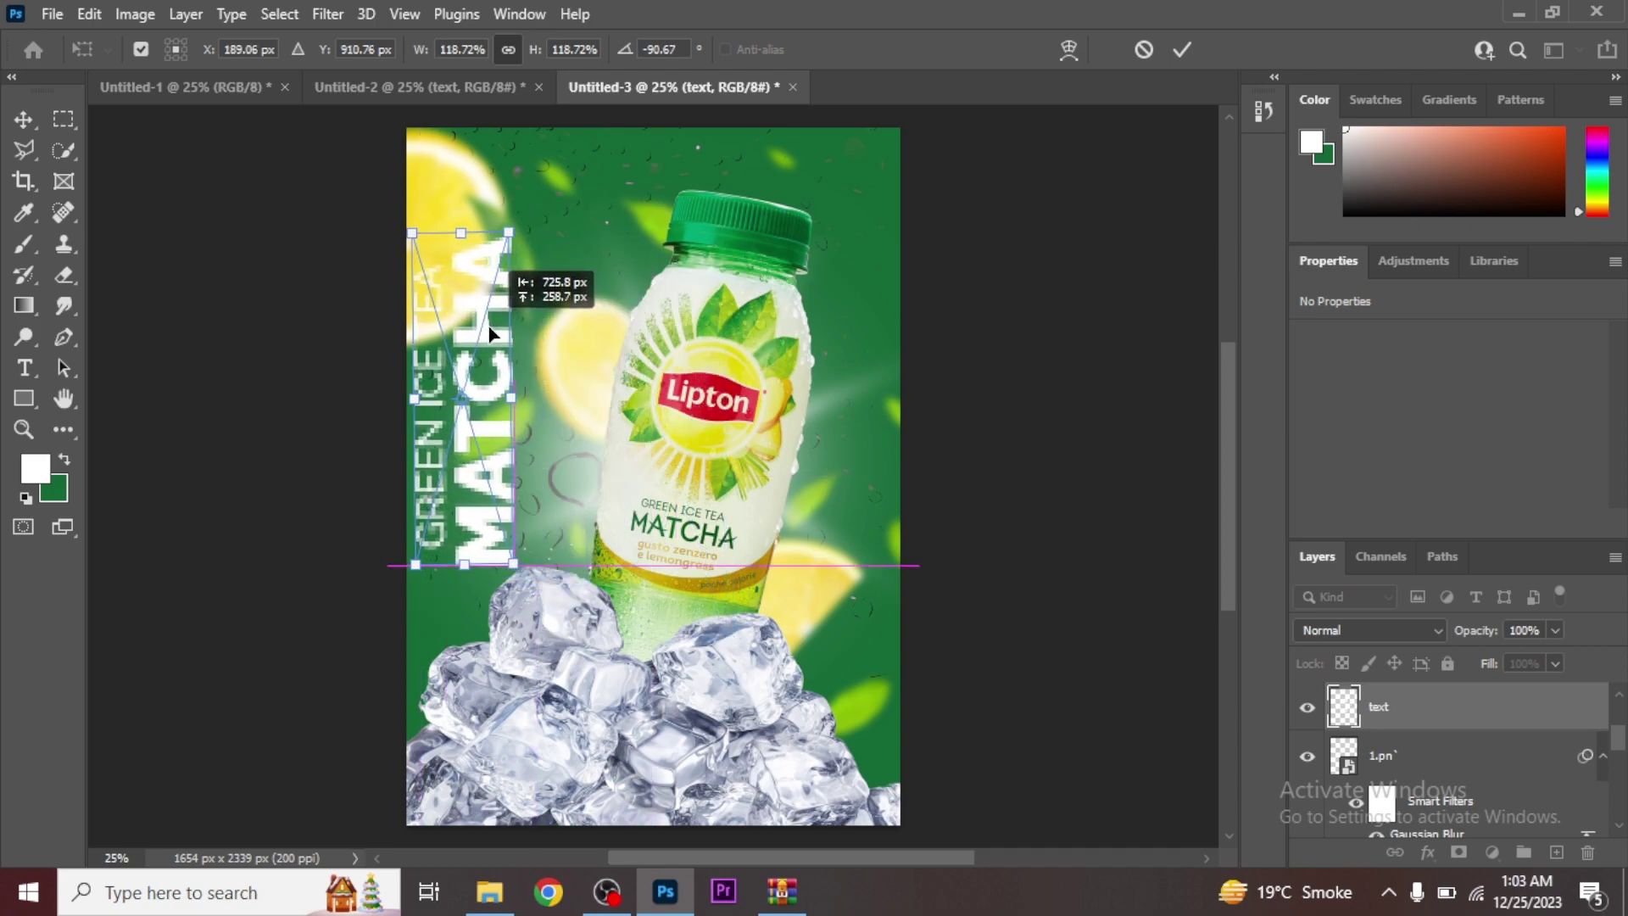
key(Return)
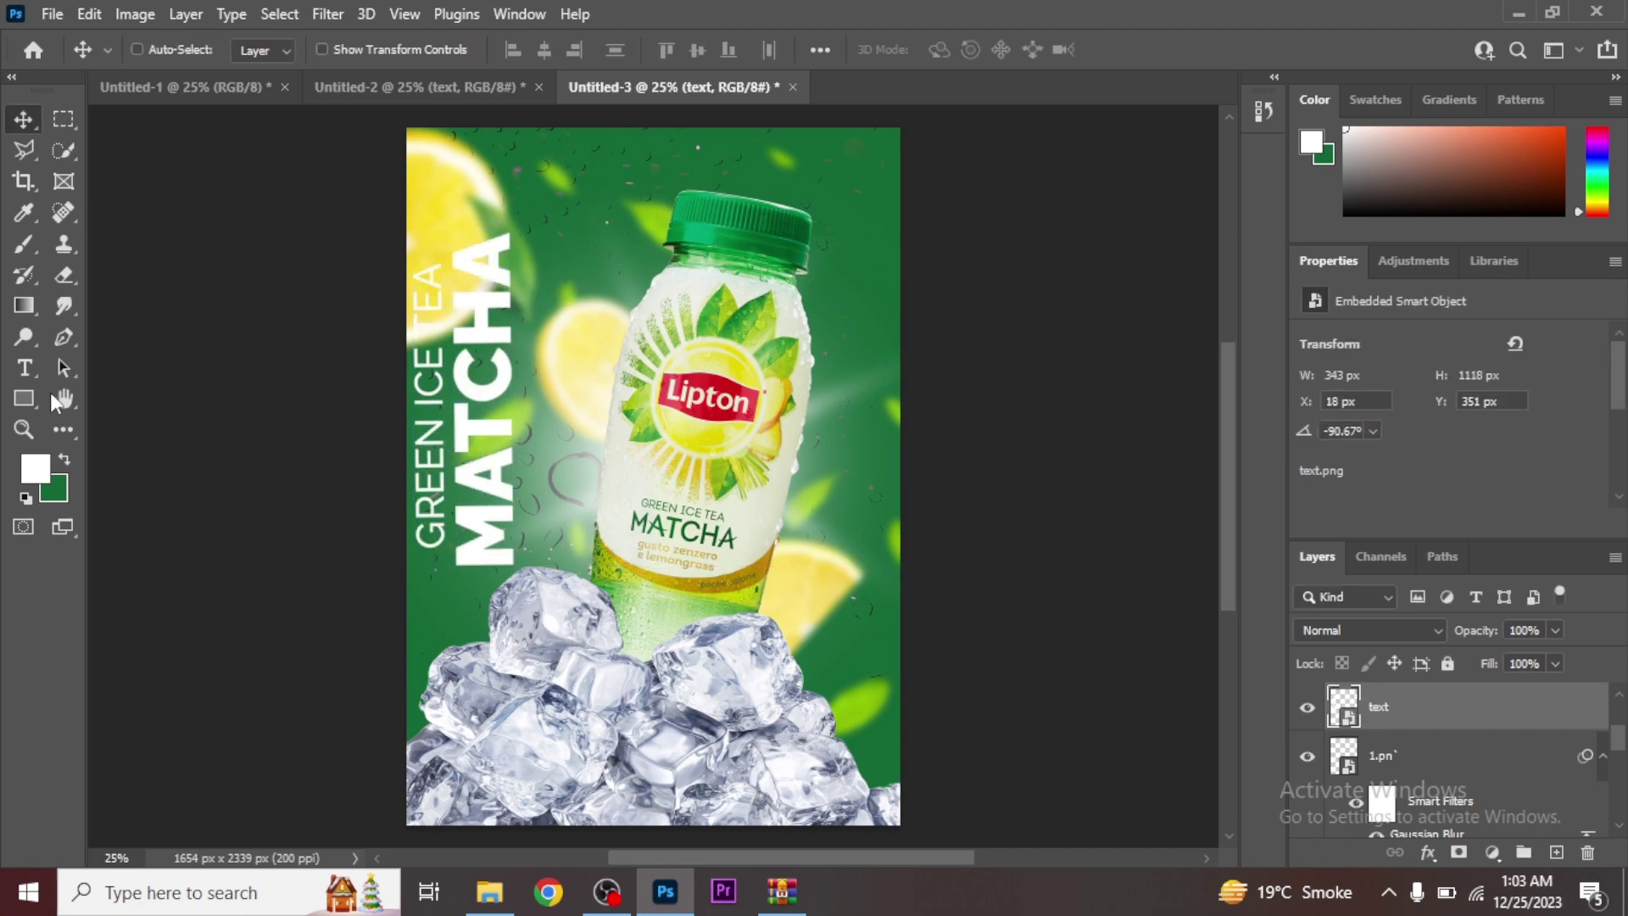
key(Right)
key(Right)
key(Right)
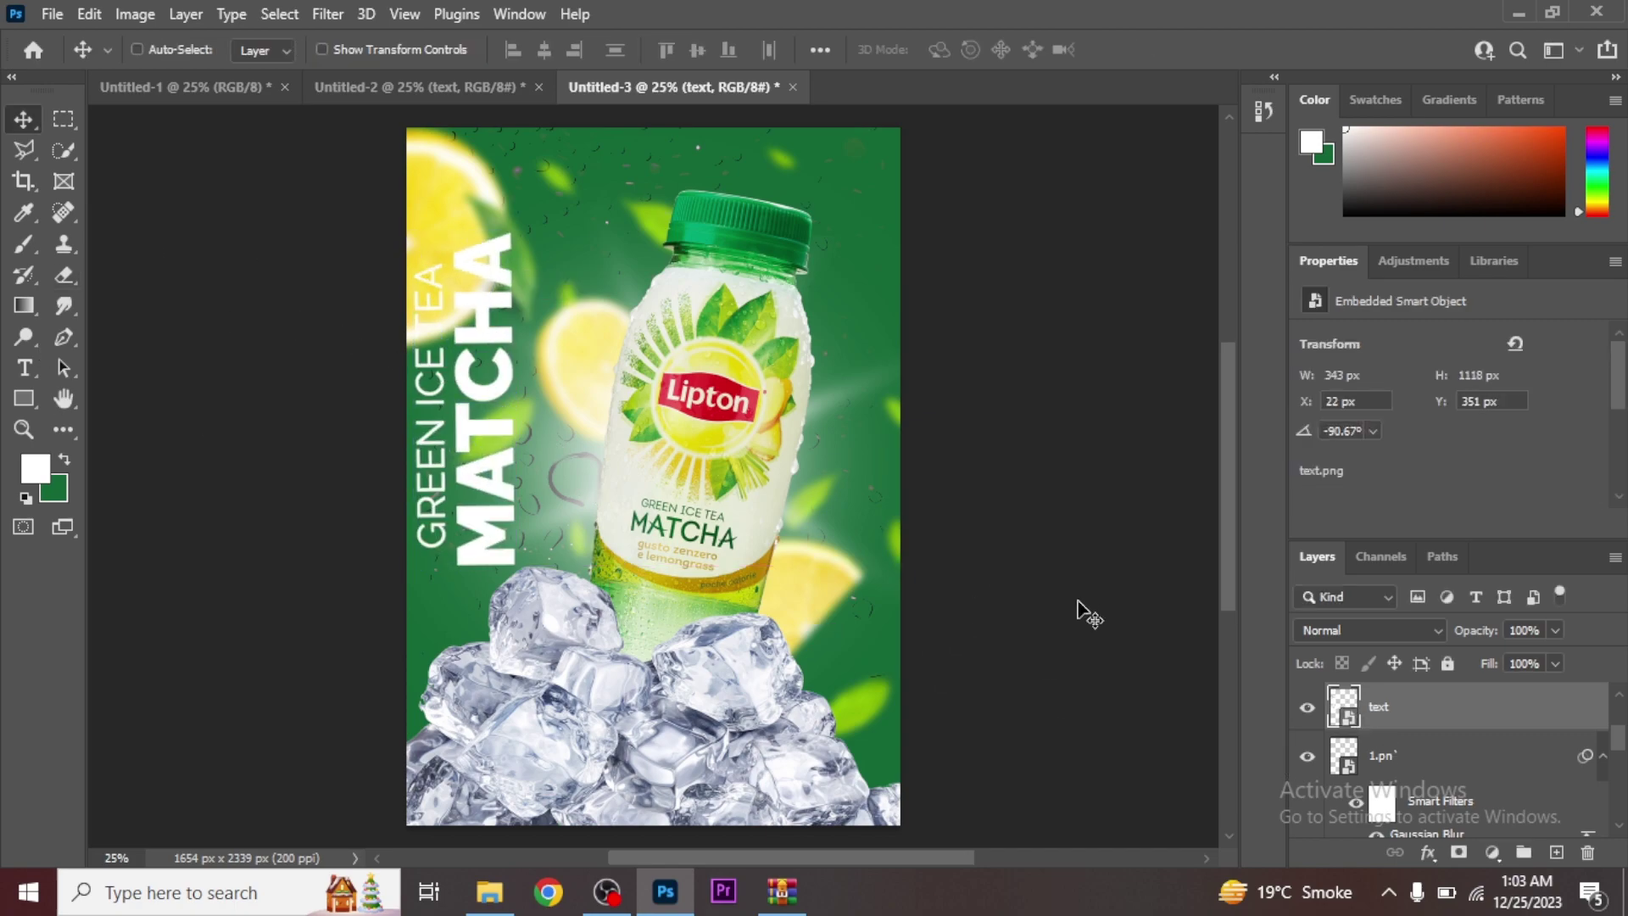
Step: Give the text layer a Drop Shadow at 75% opacity
click(1428, 852)
click(1458, 619)
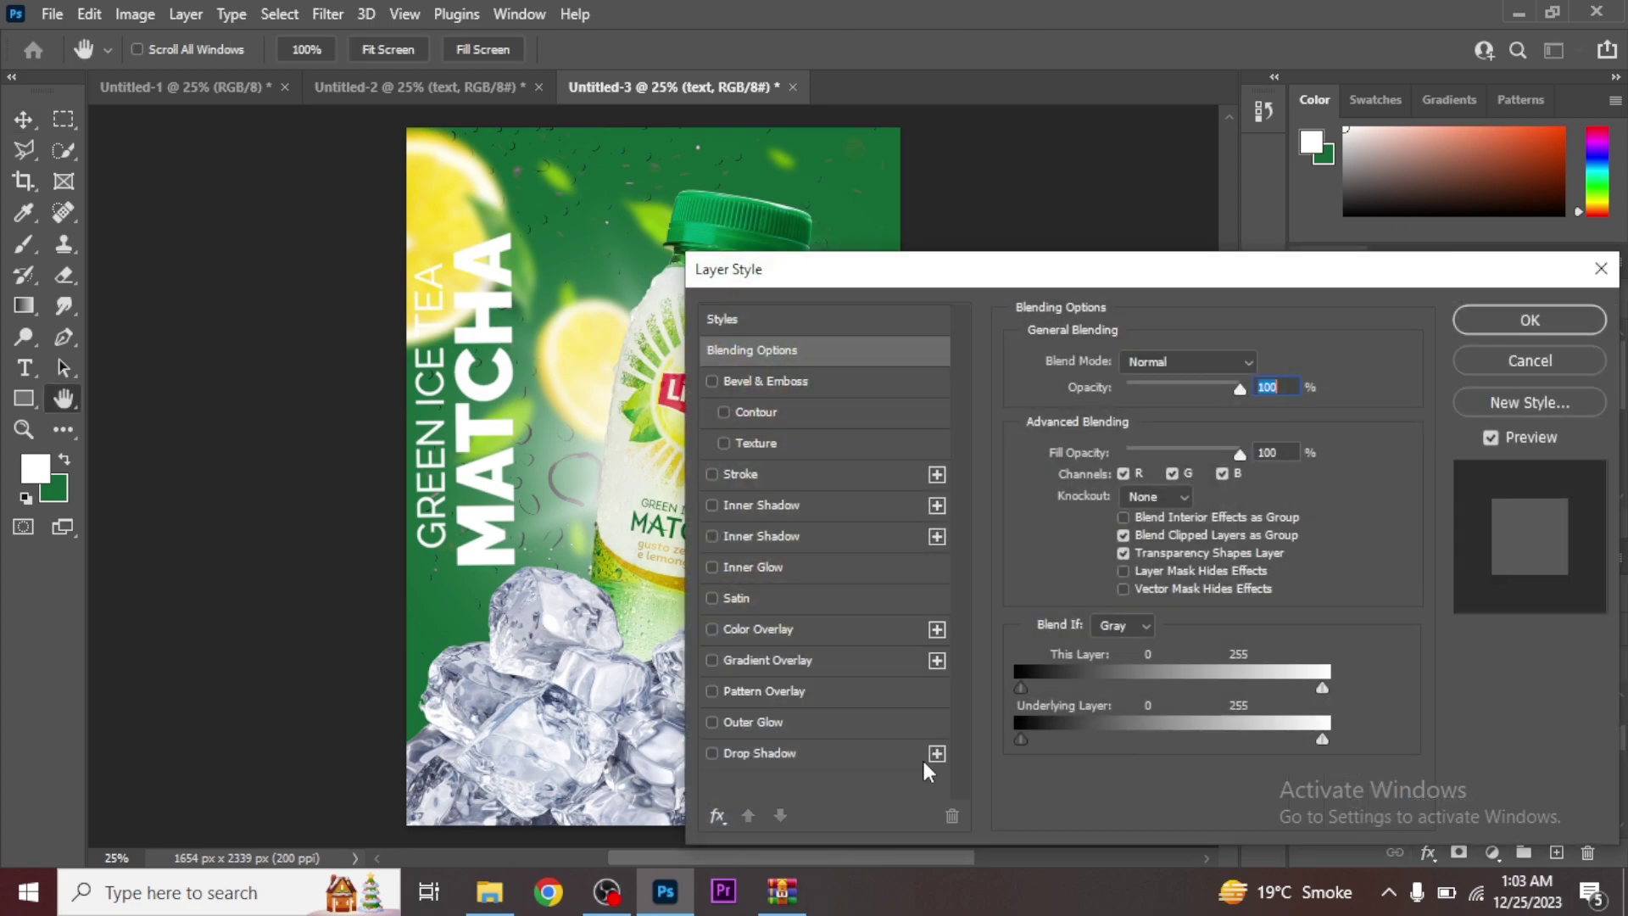
click(739, 754)
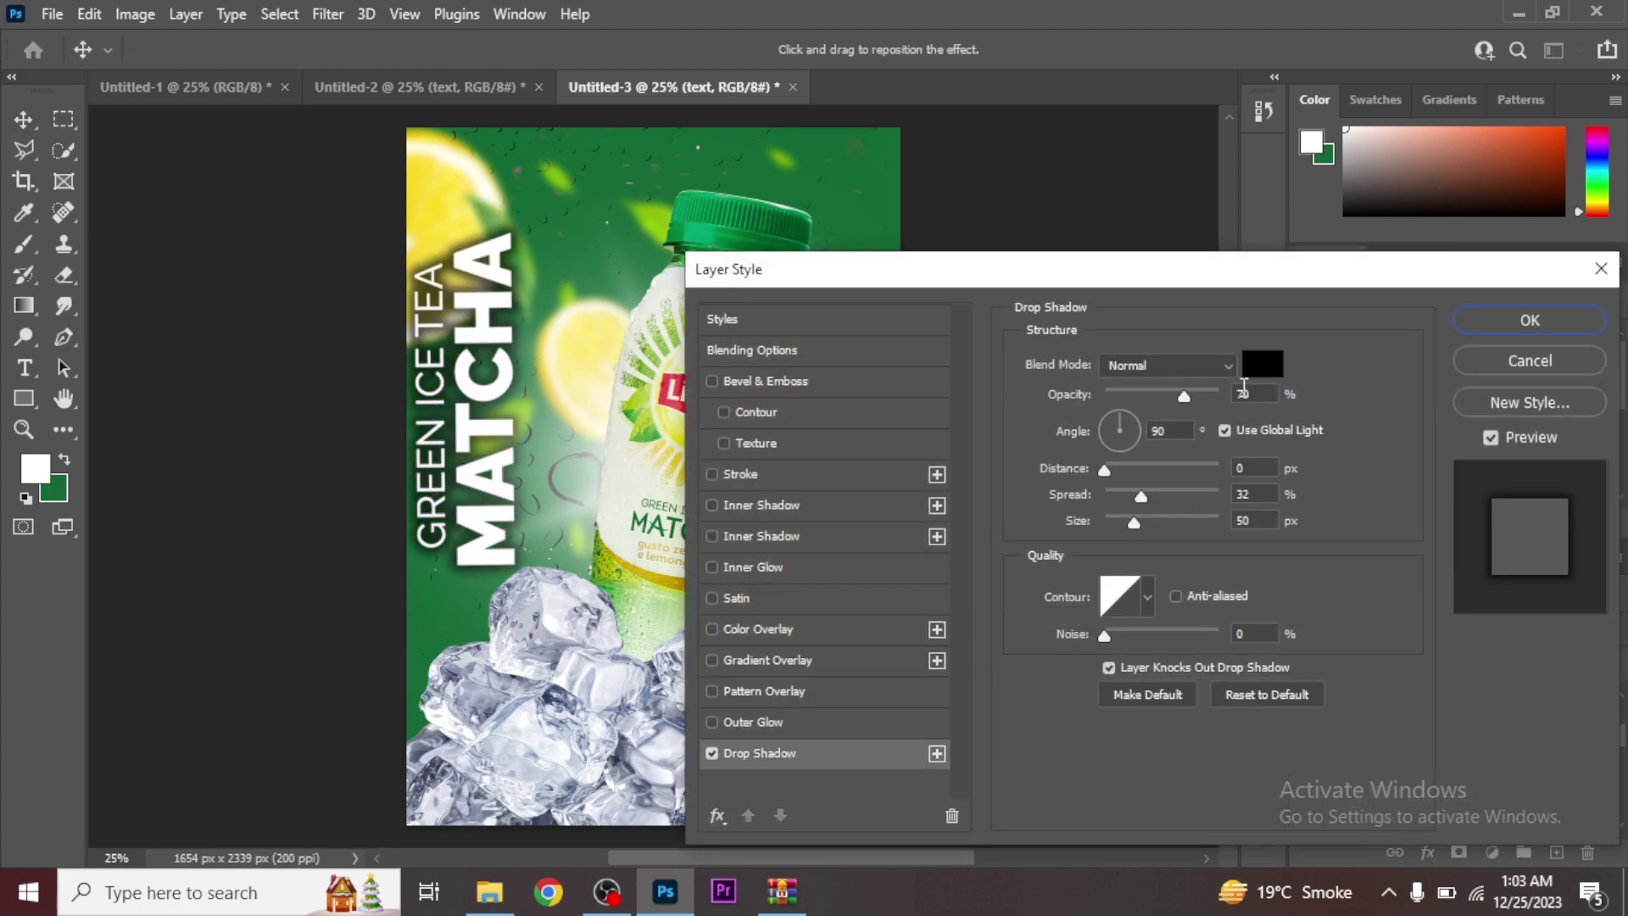
drag(1184, 396, 1191, 396)
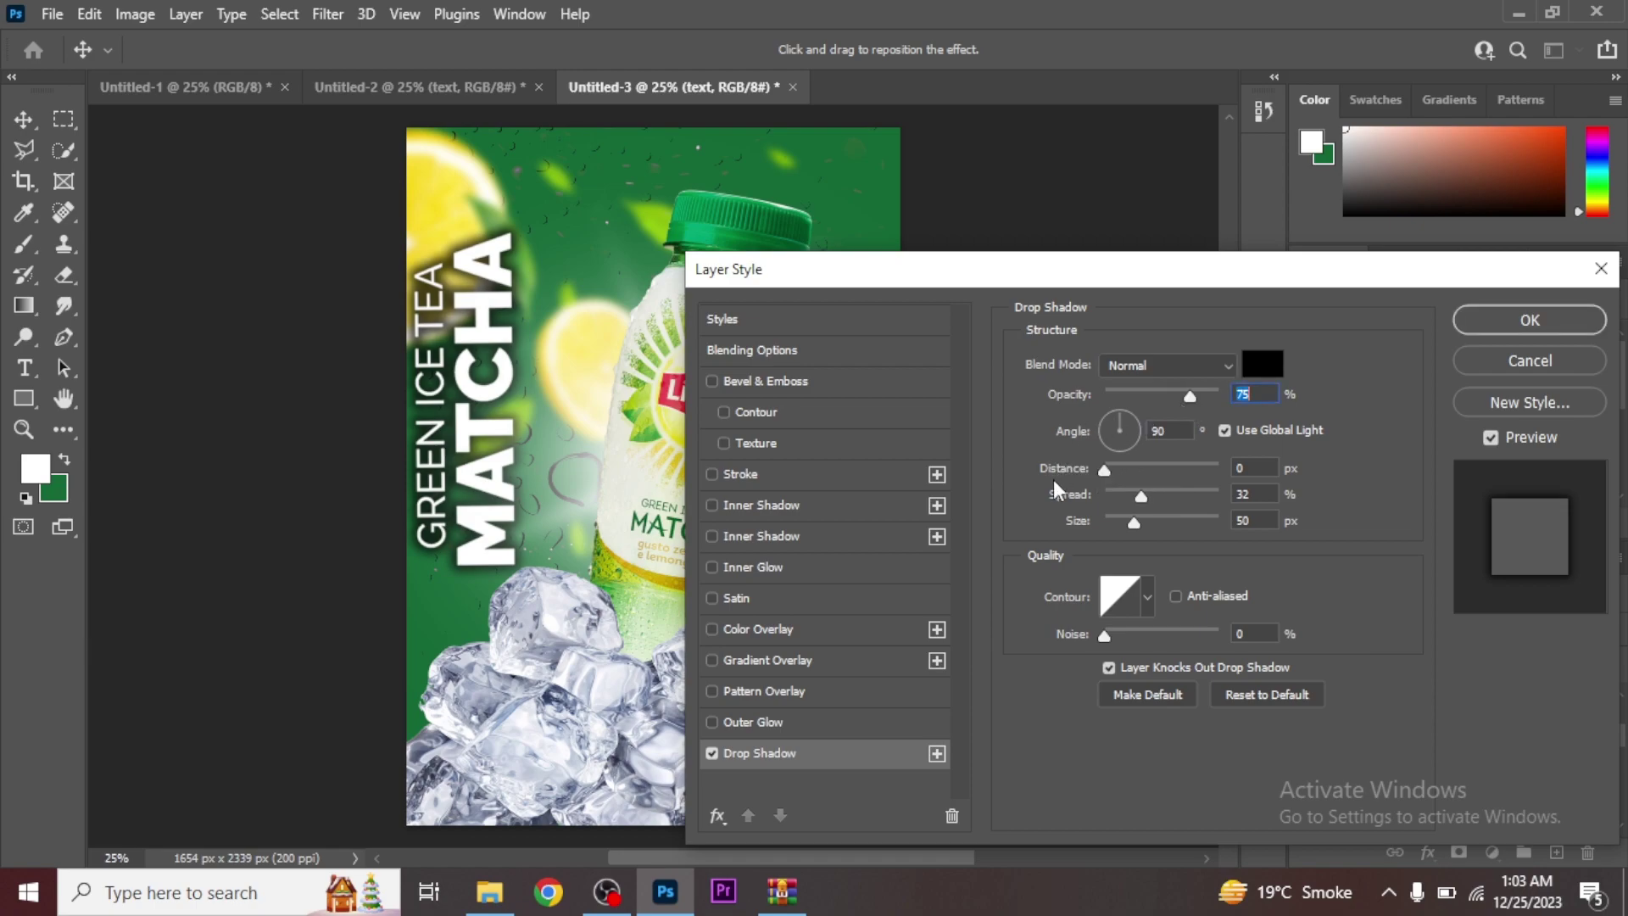
click(1143, 498)
Step: Add a black Outer Glow at 36% opacity and apply the layer style
click(734, 722)
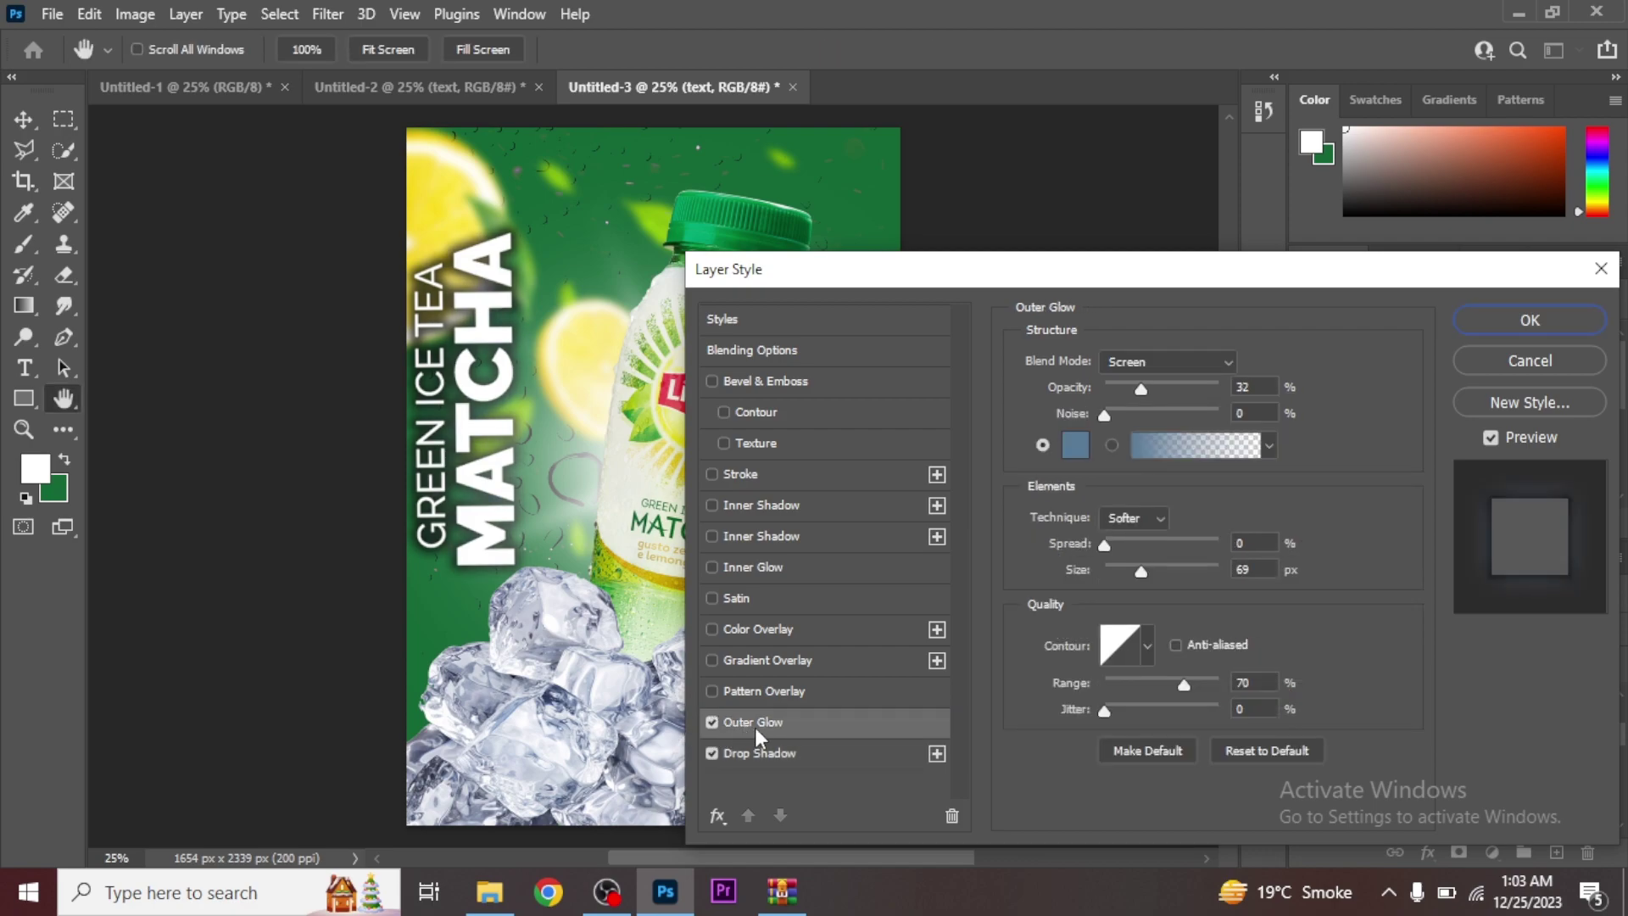
click(1075, 447)
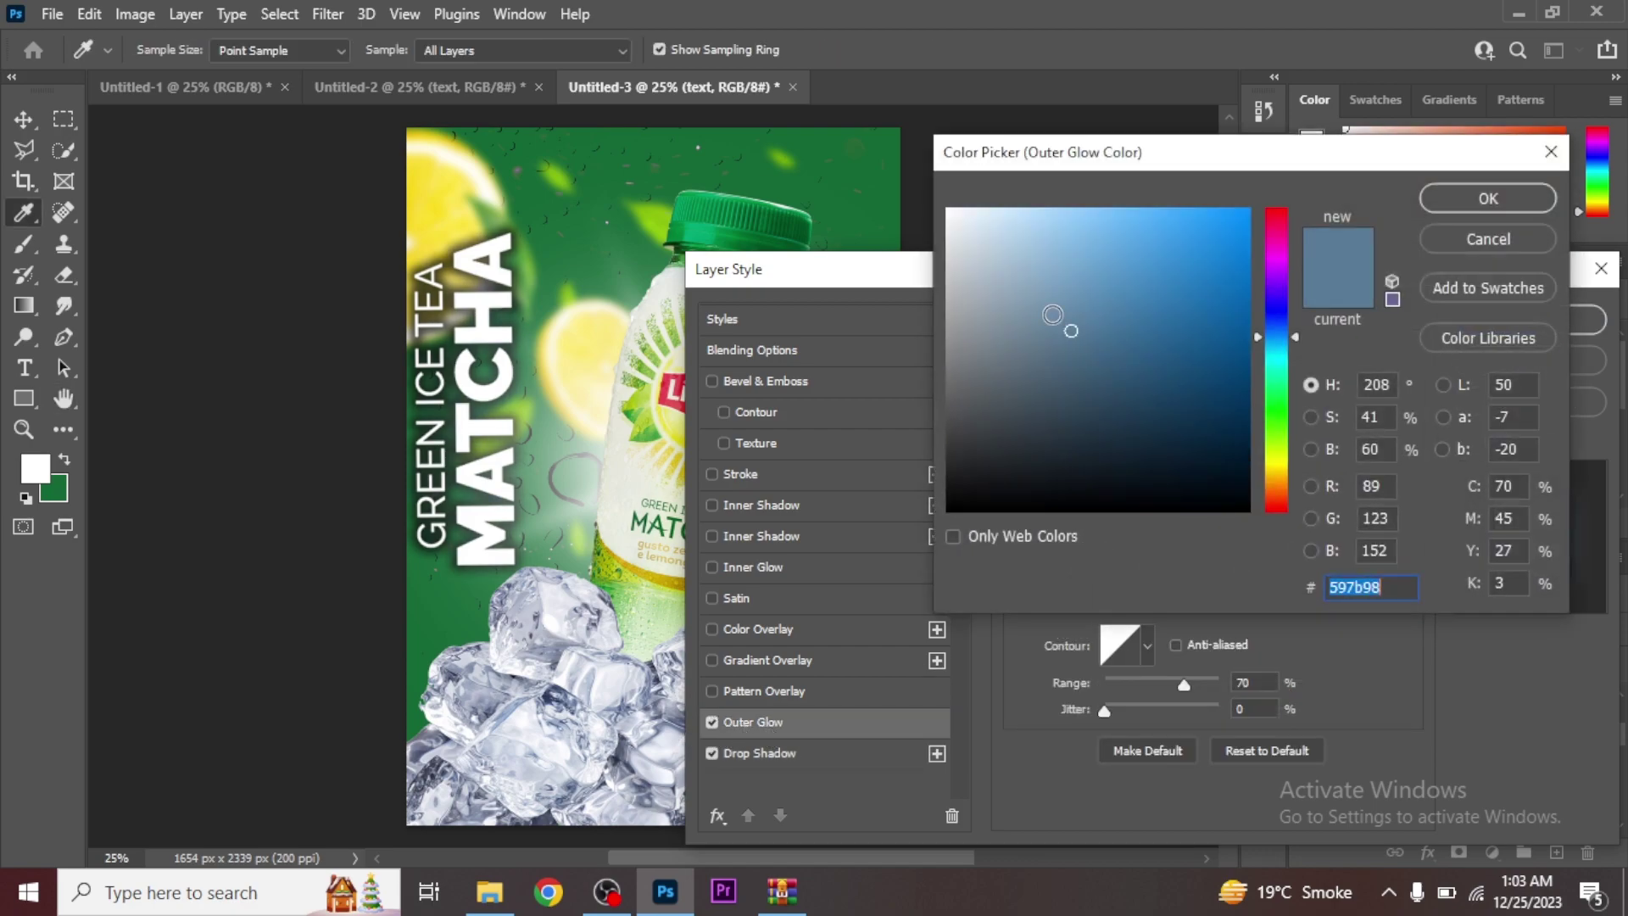
text(ffffff)
click(980, 510)
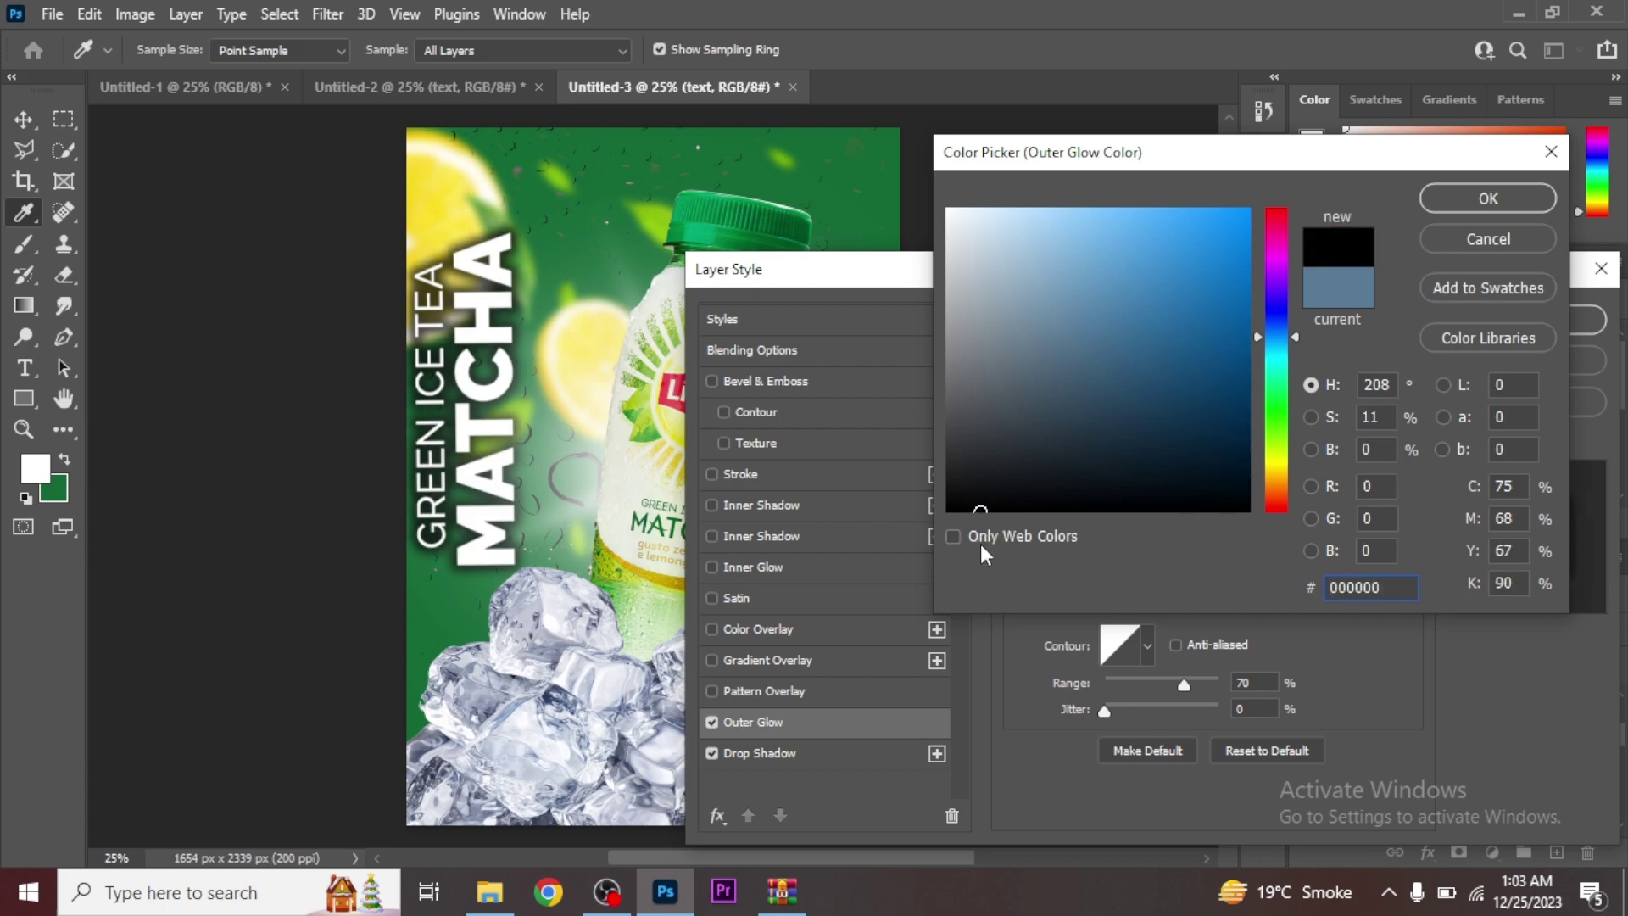
click(1491, 195)
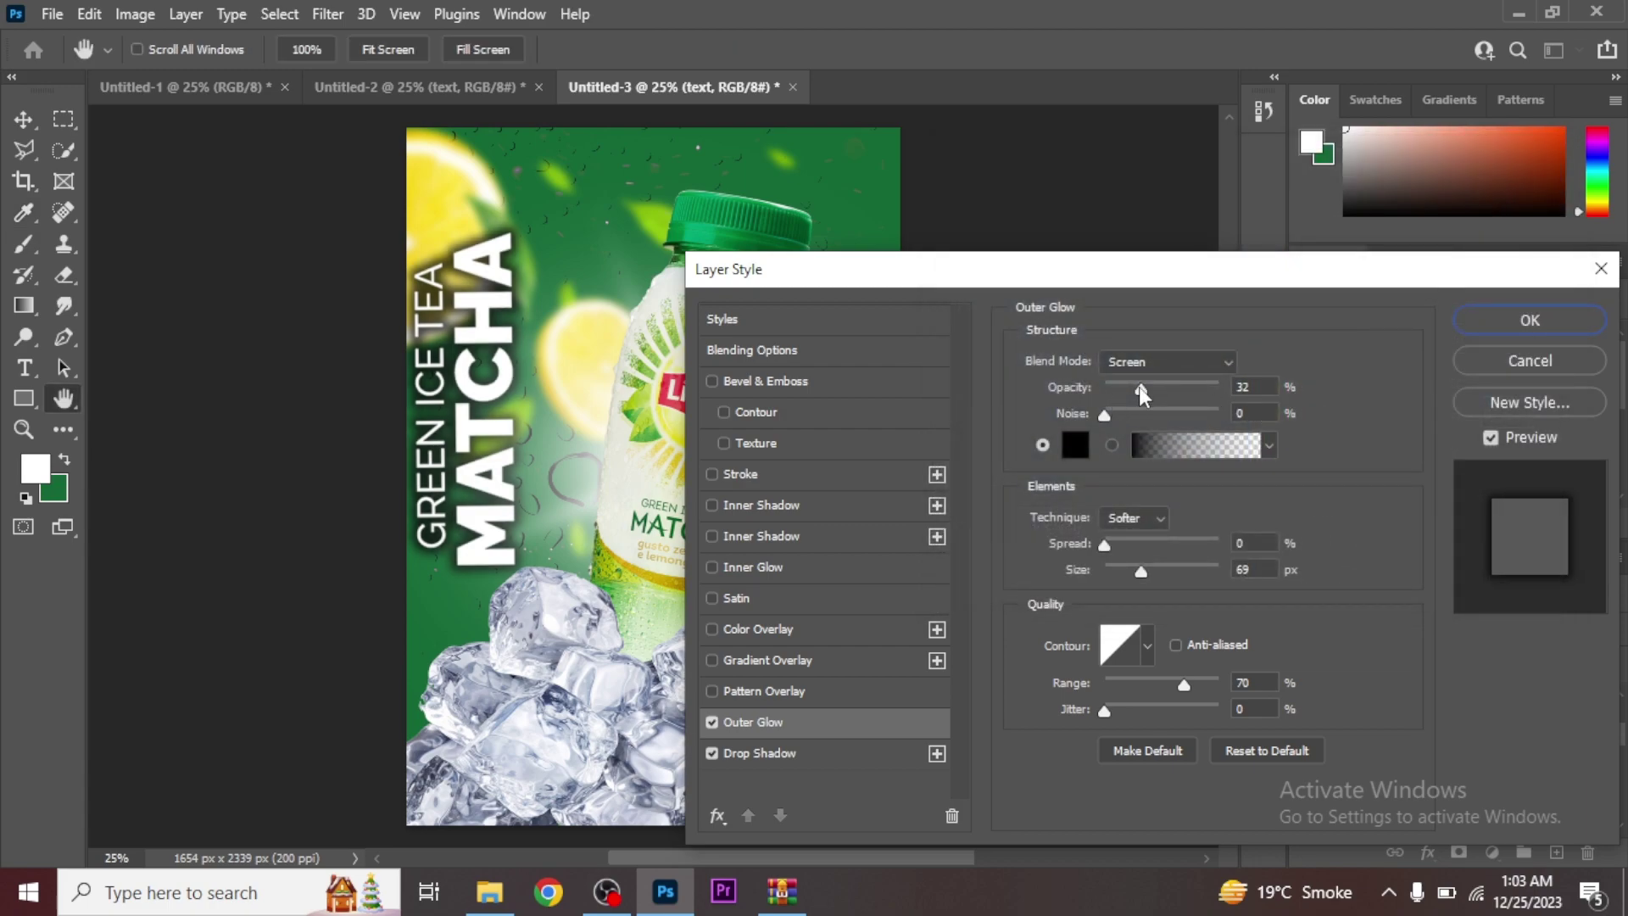
drag(1141, 388, 1147, 388)
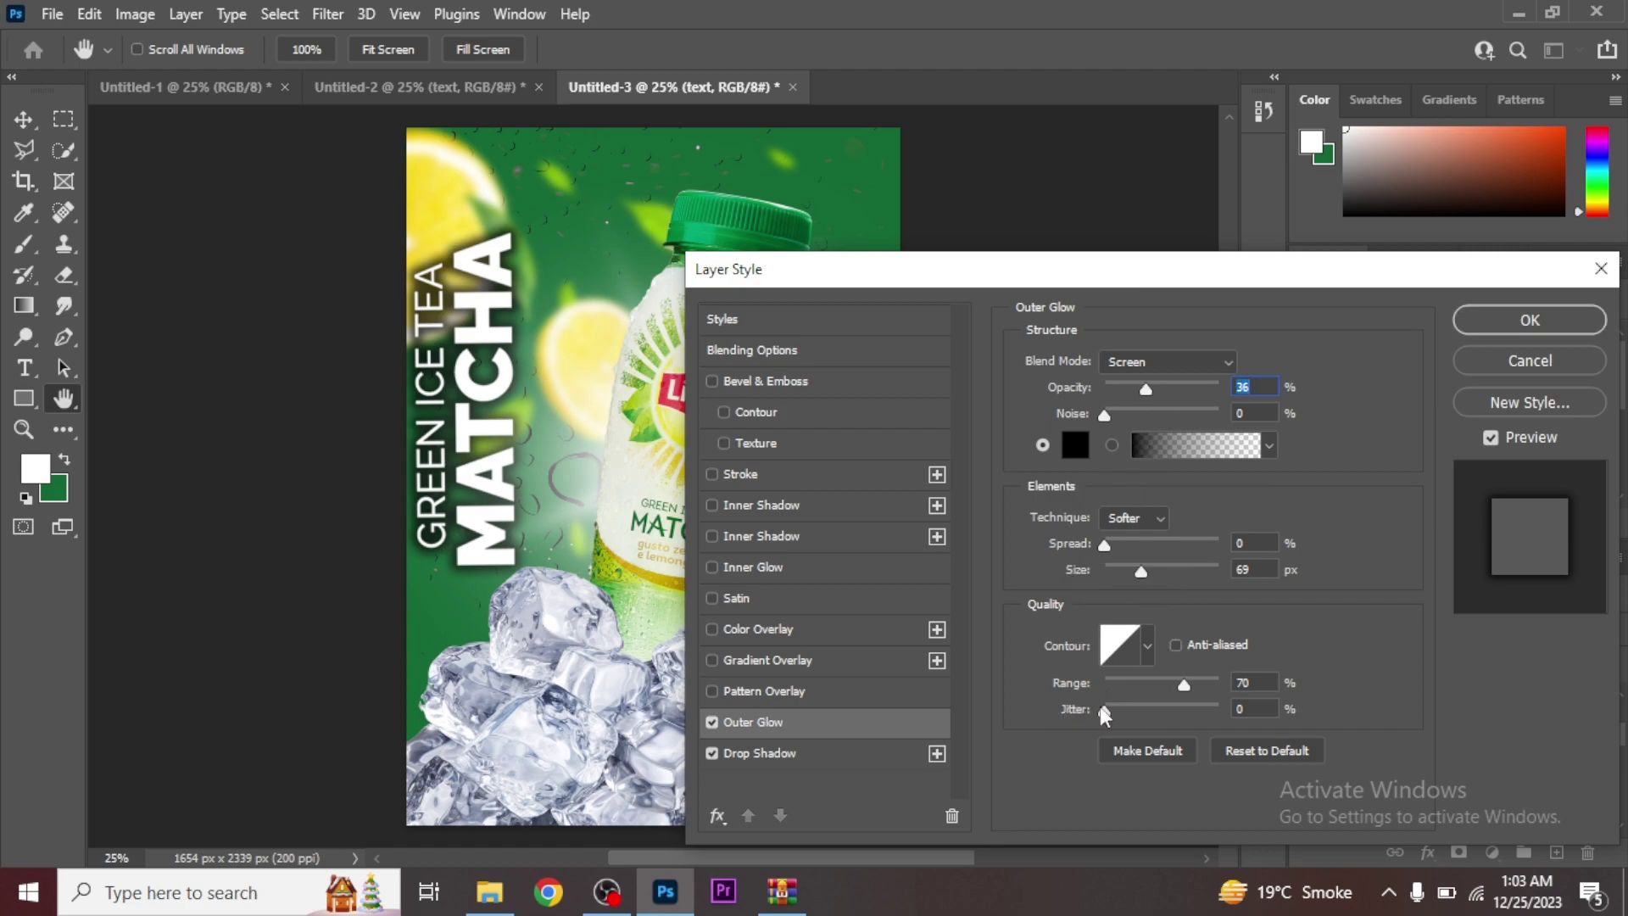
click(1518, 322)
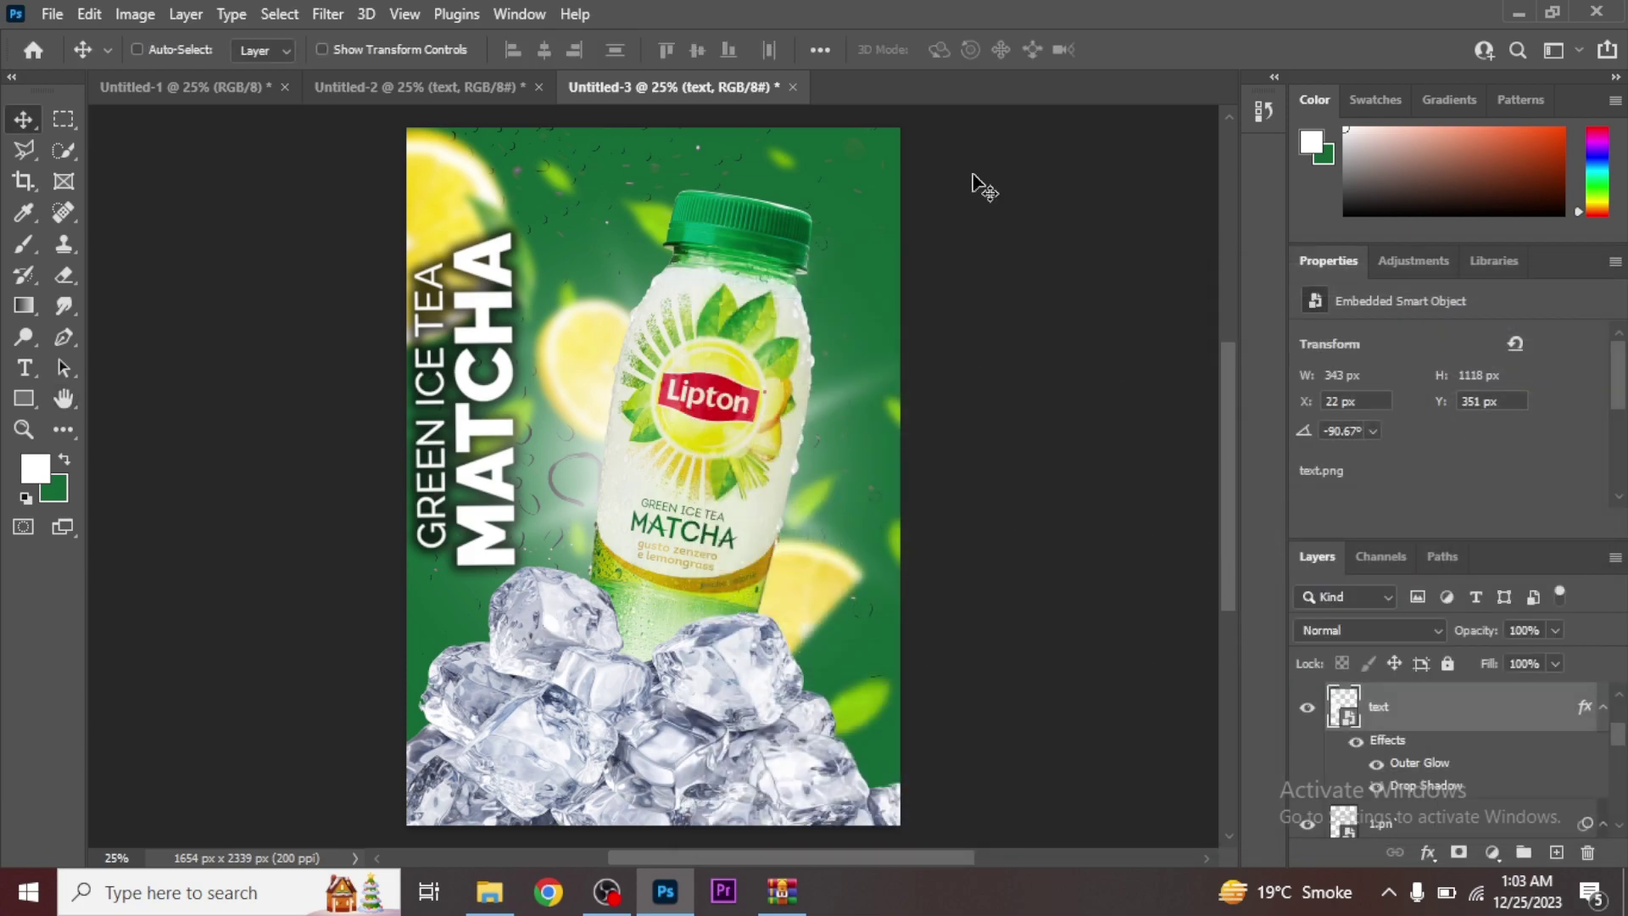